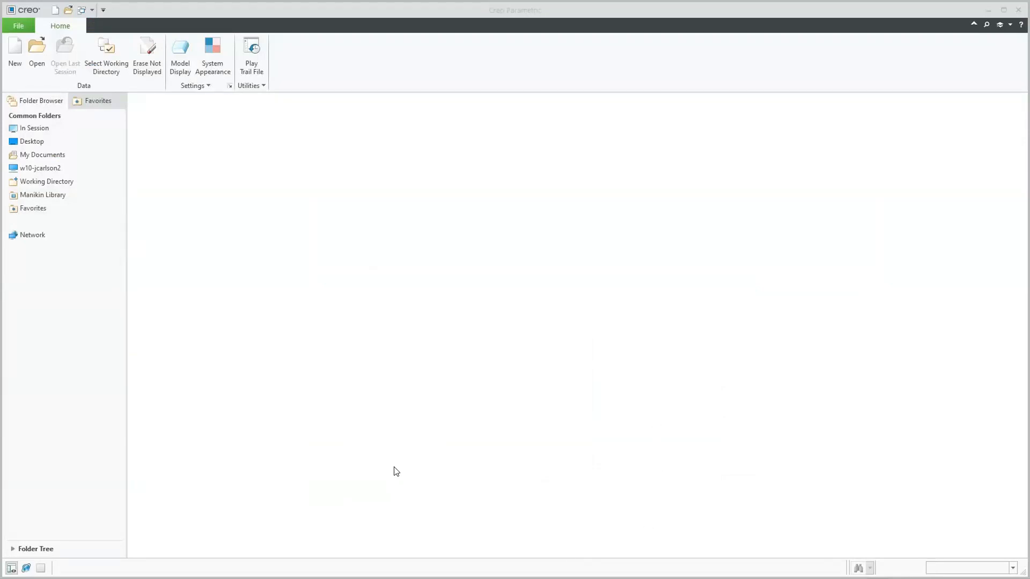
Create a new sheetmetal part using the default template
{"action": "left_click", "coordinate": [14, 60]}
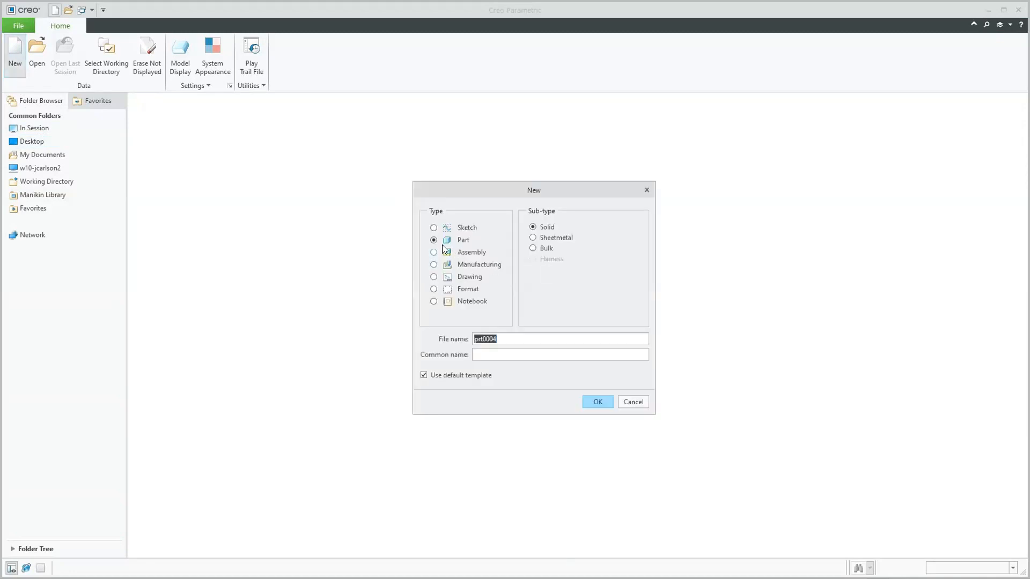
{"action": "left_click", "coordinate": [536, 237]}
{"action": "left_click", "coordinate": [595, 398]}
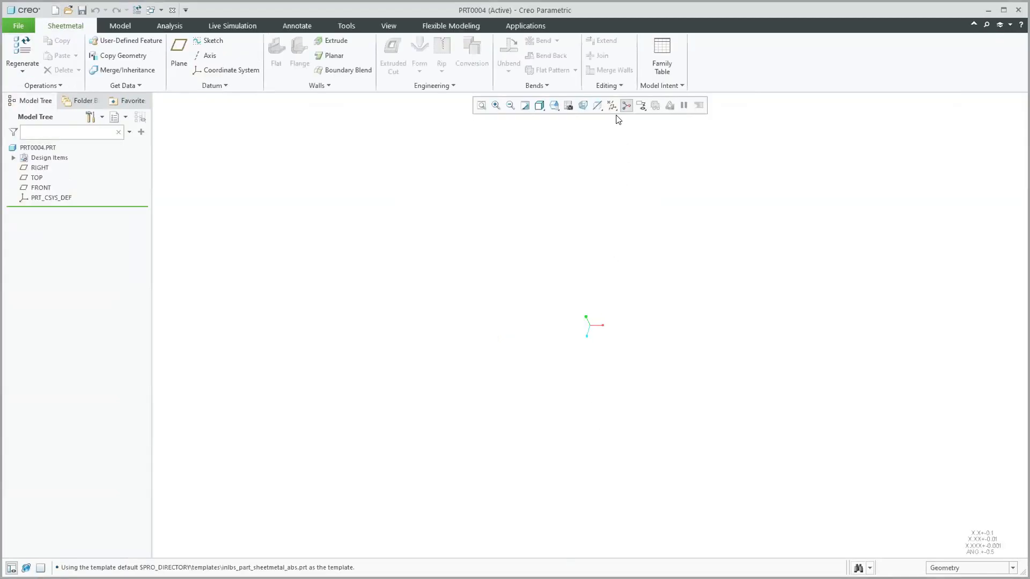
Turn on the display of all datum features: axes, points, coordinate systems and planes
{"action": "left_click", "coordinate": [611, 105]}
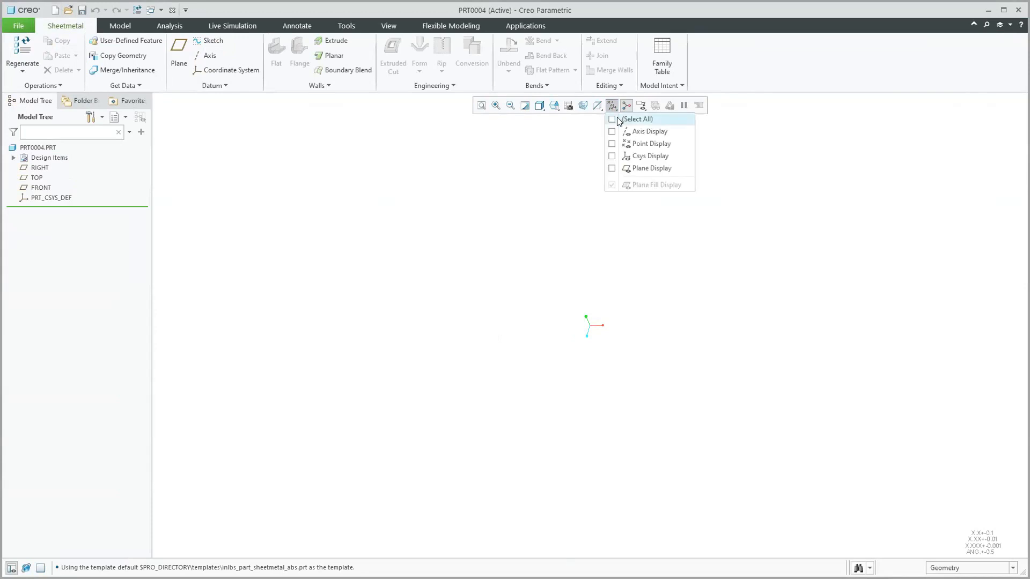
{"action": "left_click", "coordinate": [636, 119]}
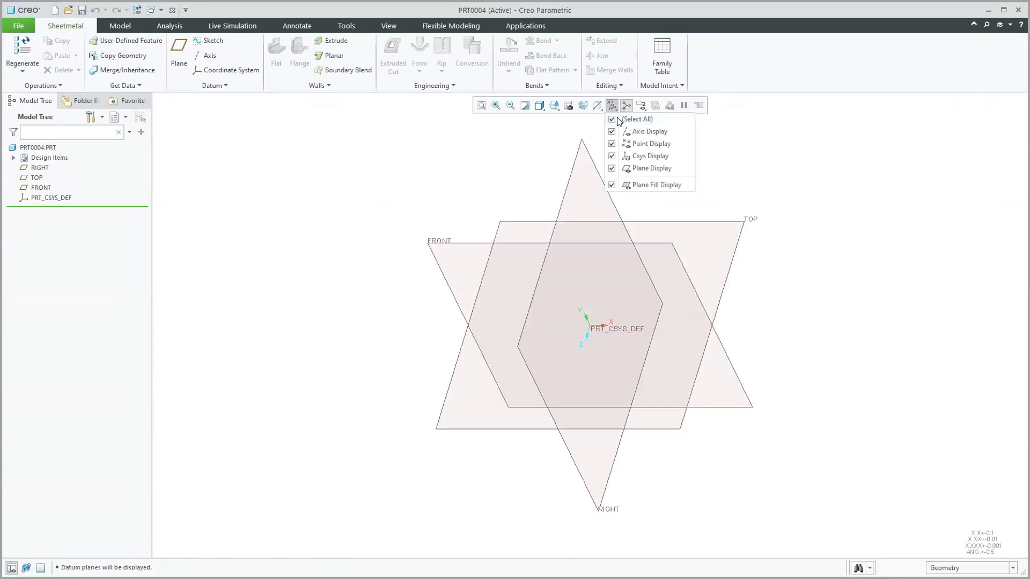
{"action": "left_click", "coordinate": [843, 390]}
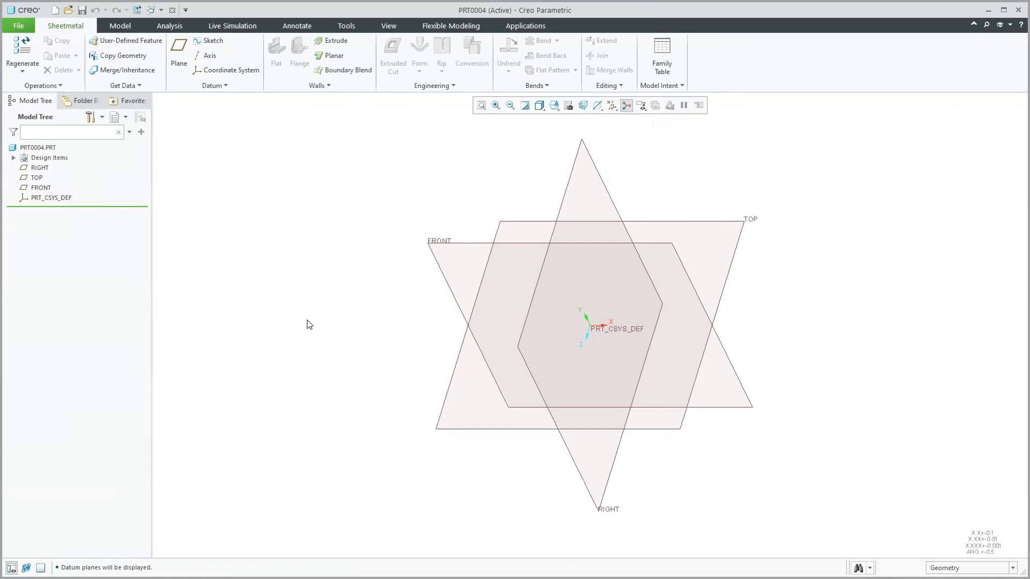
Start an extruded wall on the FRONT plane and sketch an open hat profile from the origin with segments about 4.11, 3.23 and 4.64 long
{"action": "left_click", "coordinate": [323, 44]}
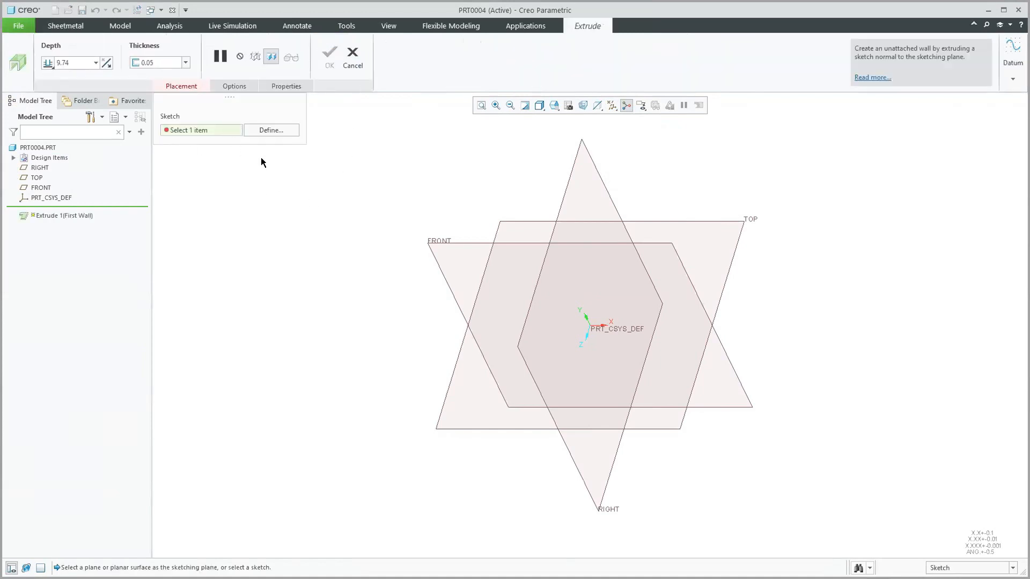
{"action": "left_click", "coordinate": [455, 242]}
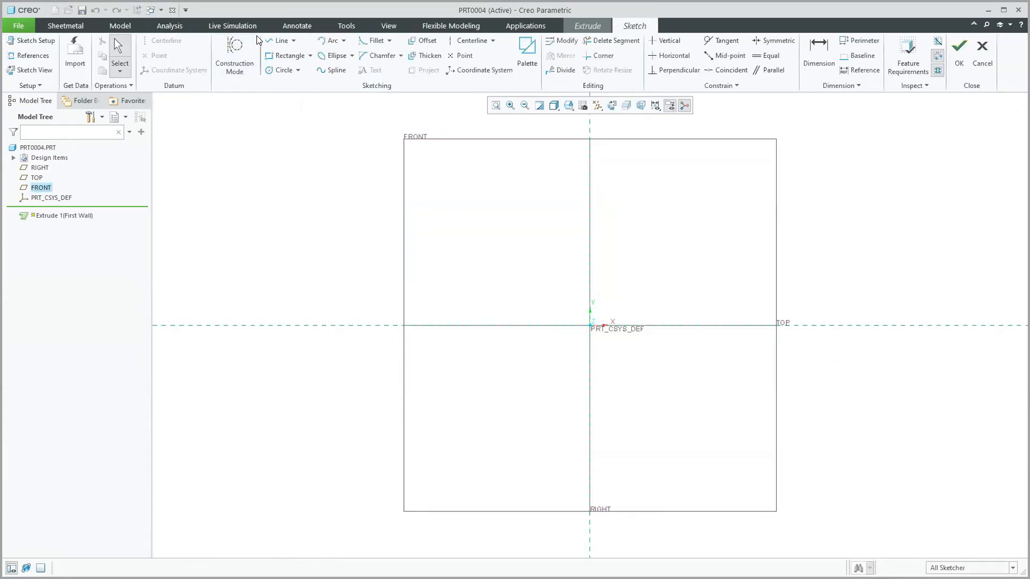
{"action": "left_click", "coordinate": [268, 43]}
{"action": "left_click", "coordinate": [590, 326]}
{"action": "left_click", "coordinate": [650, 325]}
{"action": "left_click", "coordinate": [650, 278]}
{"action": "left_click", "coordinate": [718, 278]}
{"action": "left_click", "coordinate": [719, 325]}
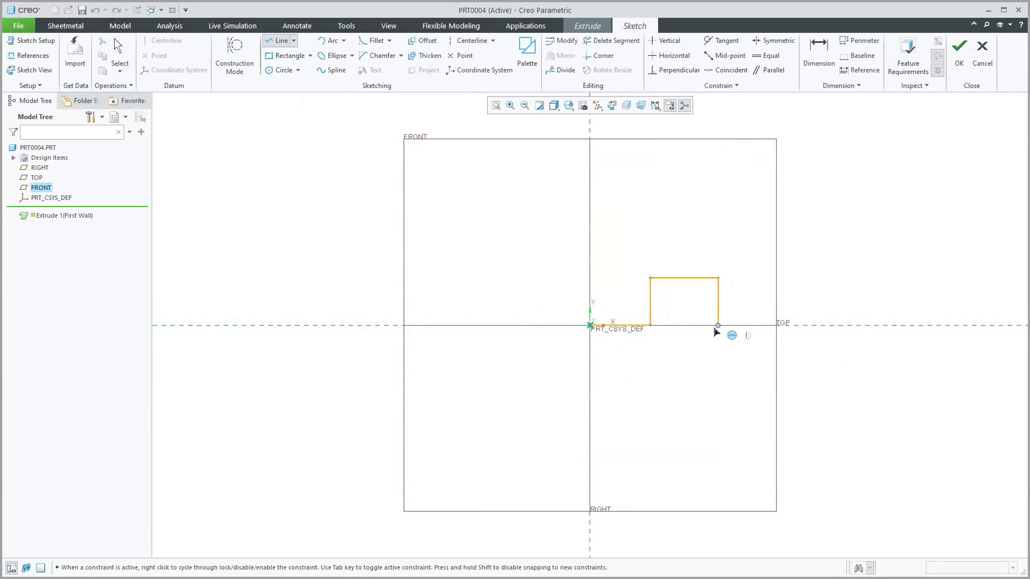
{"action": "left_click", "coordinate": [786, 325]}
{"action": "middle_click", "coordinate": [808, 397]}
{"action": "middle_click", "coordinate": [808, 398]}
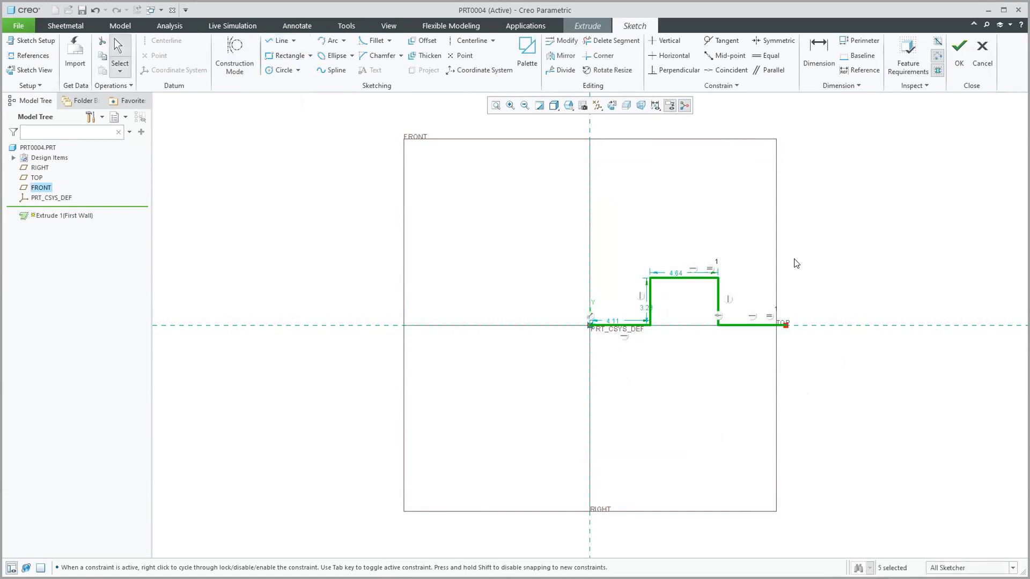
Dimension the length of the hat profile's last horizontal segment, accepting its drawn value
{"action": "scroll", "coordinate": [797, 261], "scroll_direction": "down", "scroll_amount": 2}
{"action": "left_click", "coordinate": [813, 58]}
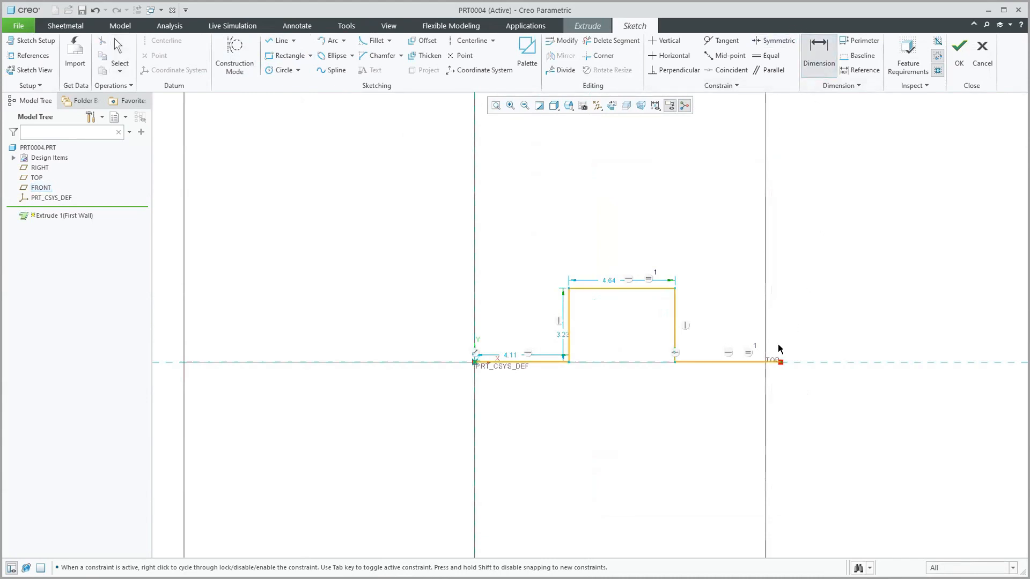
{"action": "left_click", "coordinate": [737, 362]}
{"action": "middle_click", "coordinate": [734, 393]}
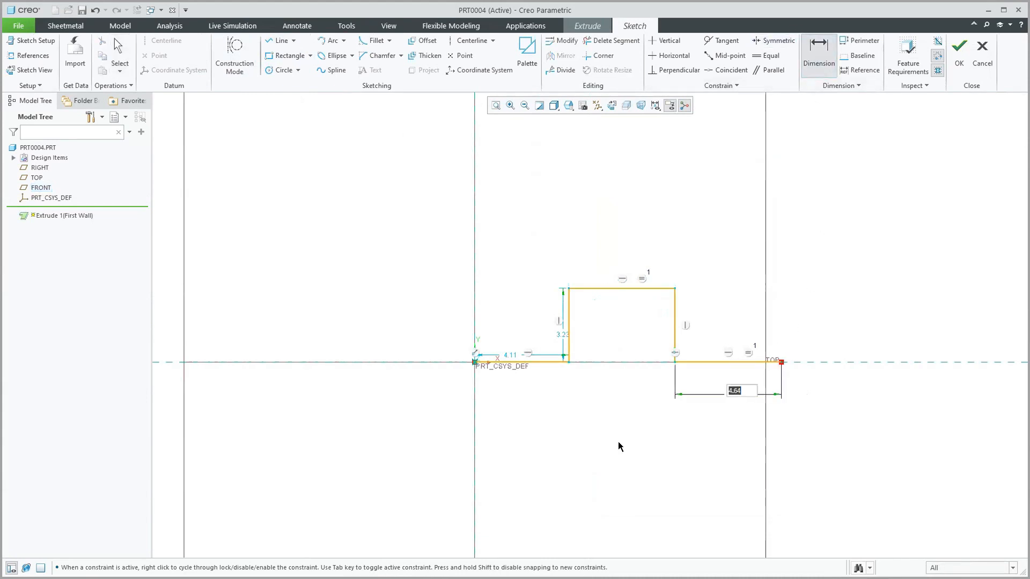
{"action": "middle_click", "coordinate": [563, 397]}
Set the profile's first horizontal segment to 5 and the height of its raised section to 4
{"action": "double_click", "coordinate": [508, 355]}
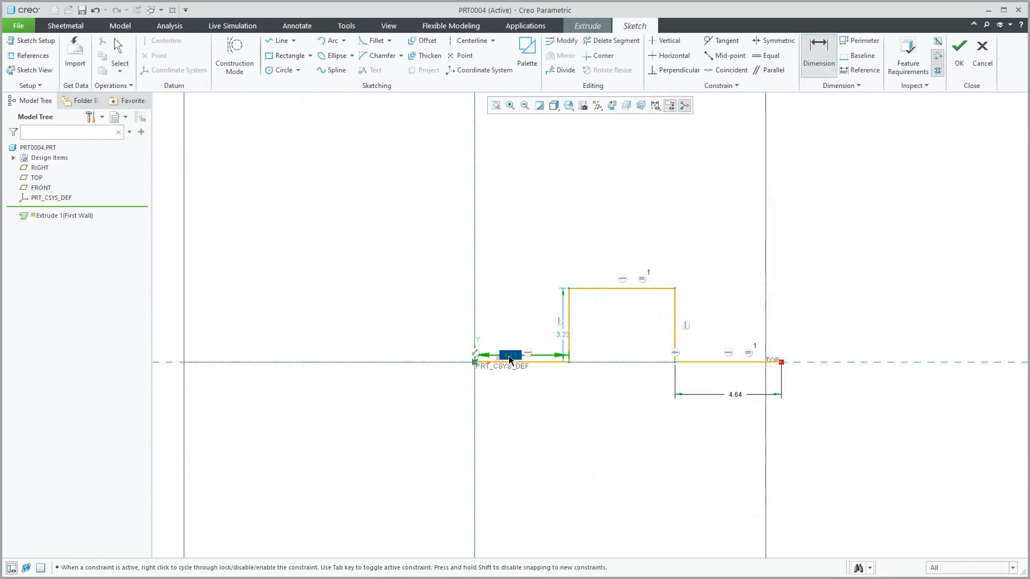
{"action": "type", "text": "5"}
{"action": "key", "text": "Return"}
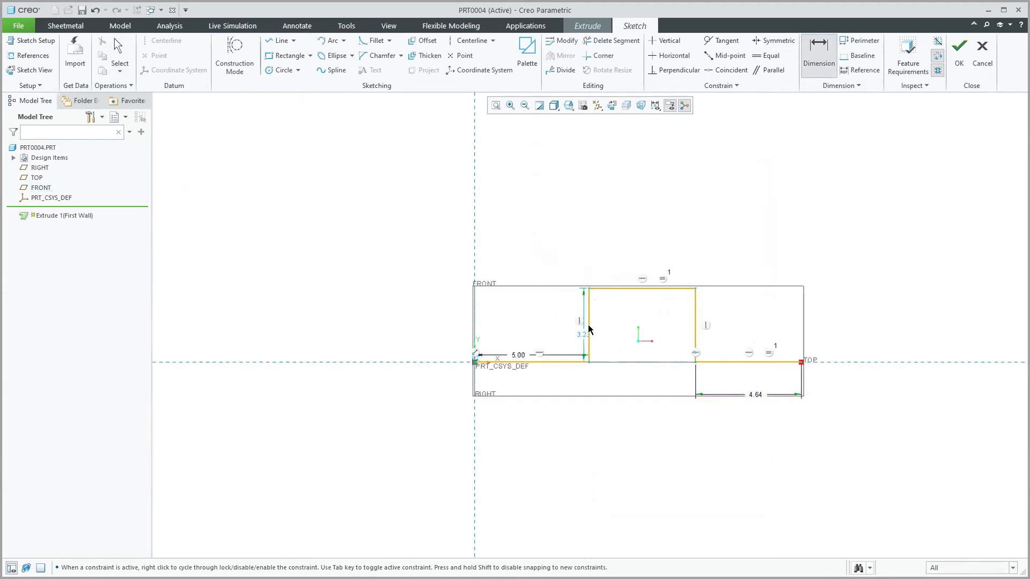
{"action": "double_click", "coordinate": [582, 337]}
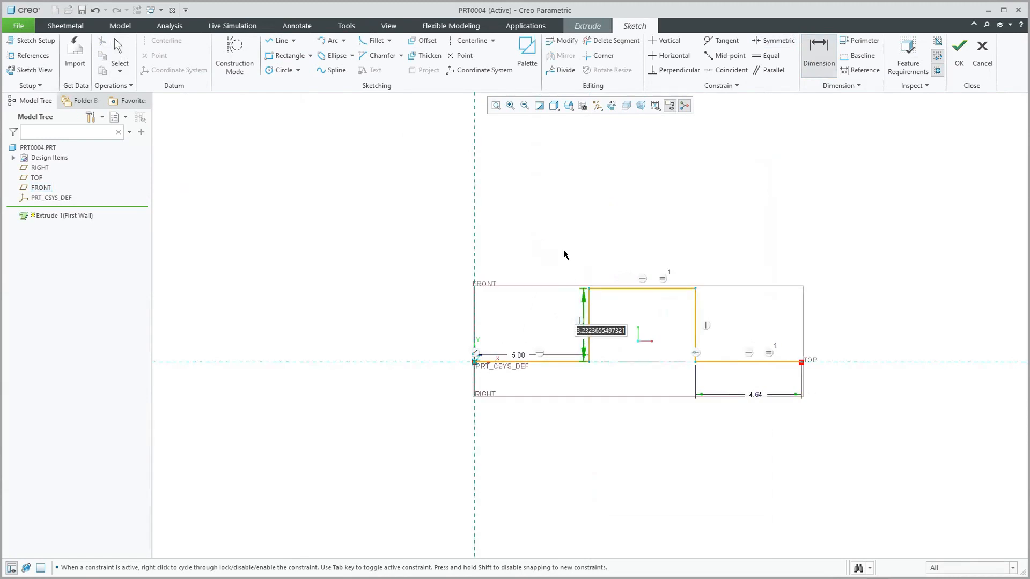
{"action": "type", "text": "4"}
{"action": "key", "text": "Return"}
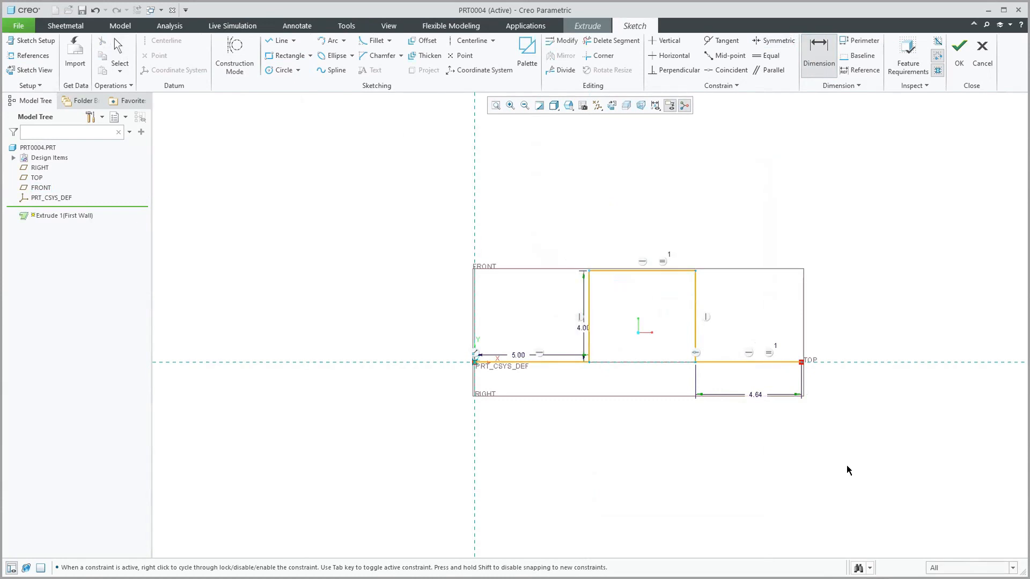
Set the profile's last horizontal segment to 5 and finish the sketch
{"action": "double_click", "coordinate": [753, 394]}
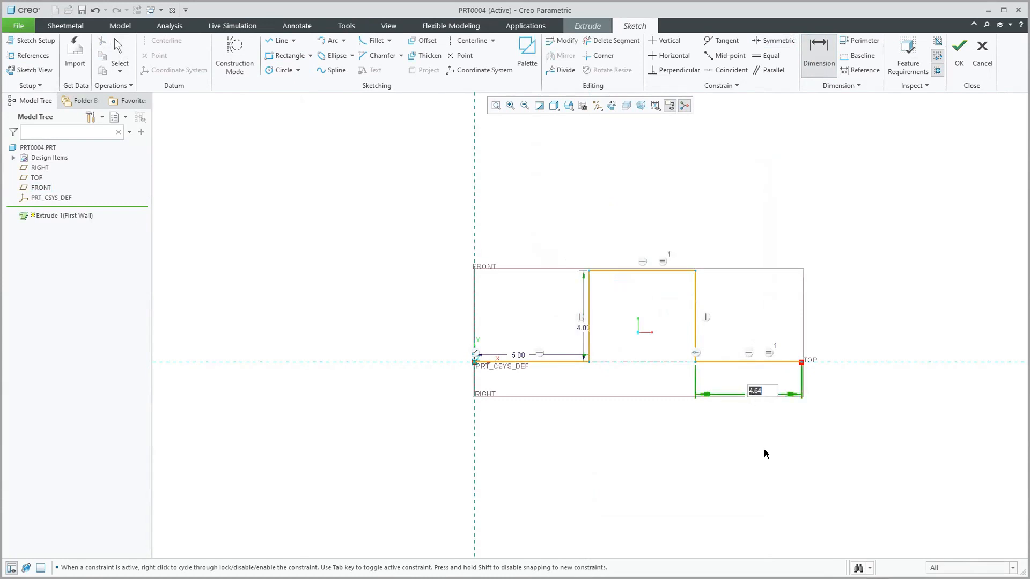
{"action": "type", "text": "5"}
{"action": "key", "text": "Return"}
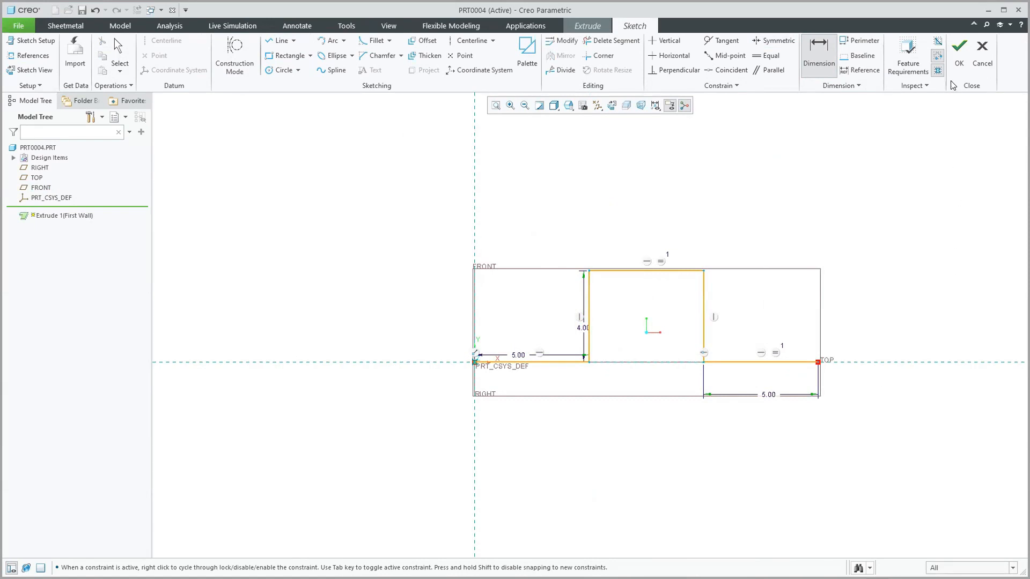
{"action": "left_click", "coordinate": [959, 60]}
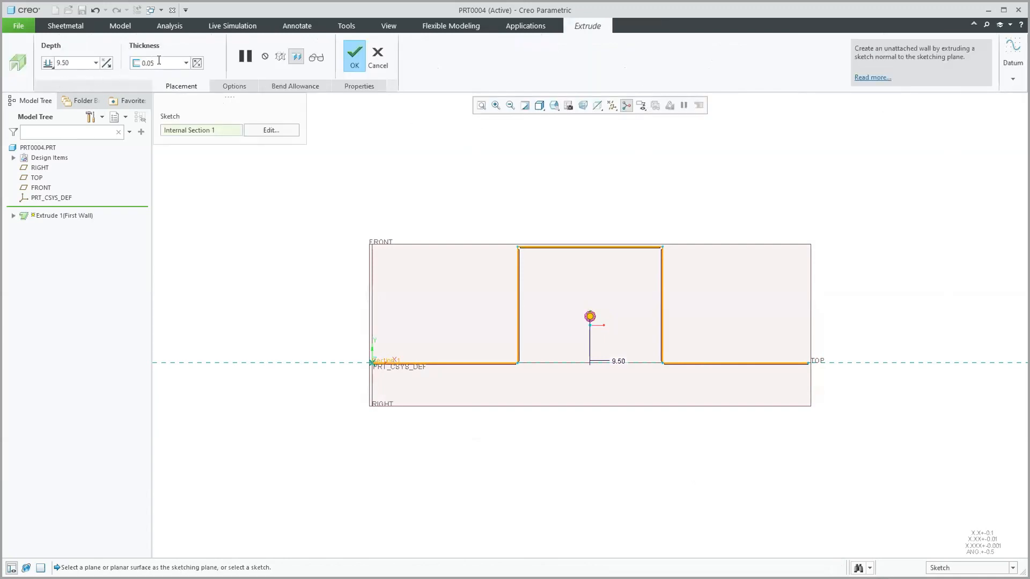
Set the extruded wall's thickness to 0.15
{"action": "left_click", "coordinate": [130, 65]}
{"action": "type", "text": ".15"}
{"action": "key", "text": "Return"}
{"action": "scroll", "coordinate": [519, 377], "scroll_direction": "down", "scroll_amount": 3}
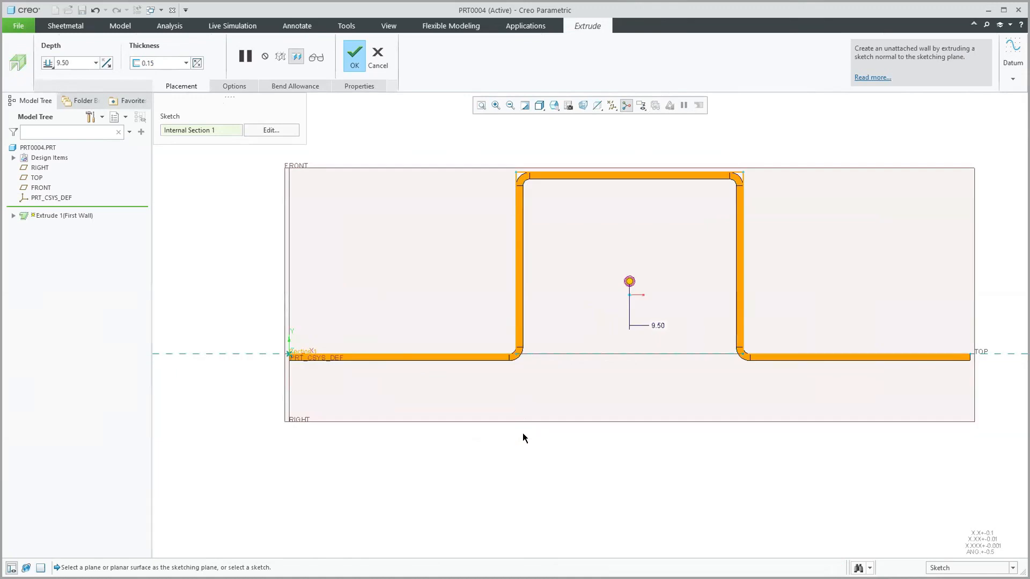
Keep bends on the wall's sharp edges enabled and set their inside radius to 0.50
{"action": "left_click", "coordinate": [234, 85]}
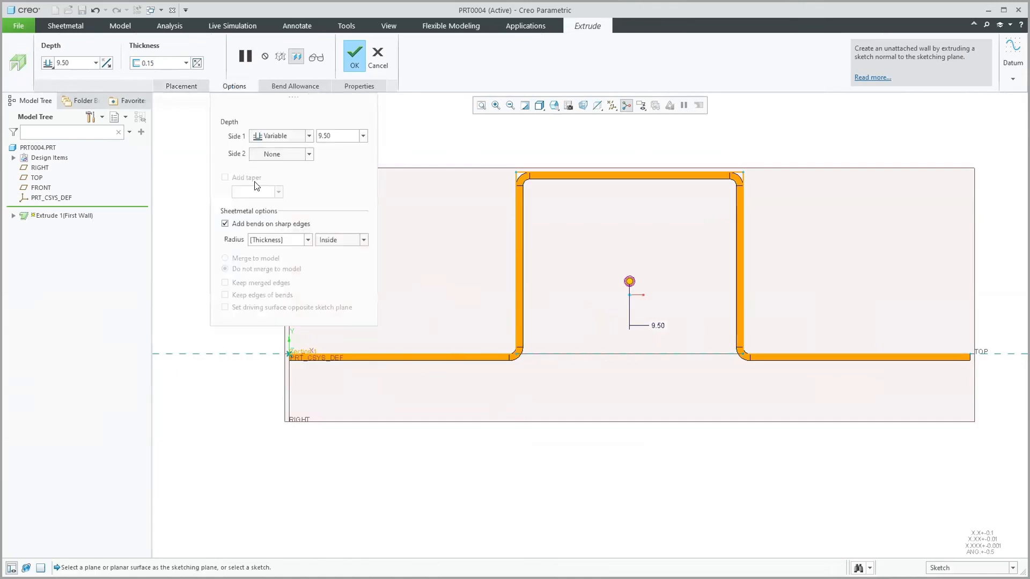
{"action": "left_click", "coordinate": [225, 225]}
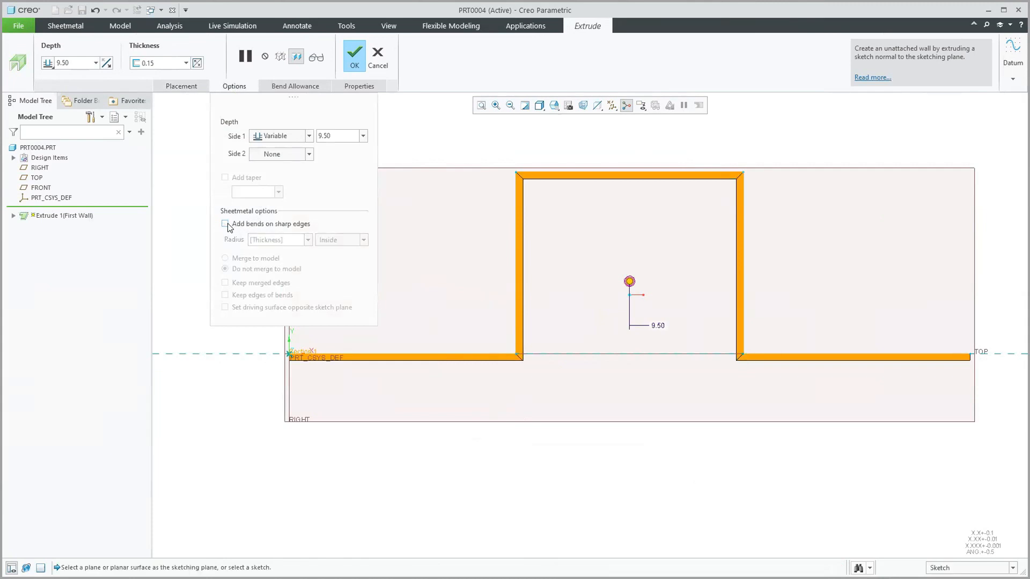
{"action": "left_click", "coordinate": [226, 224]}
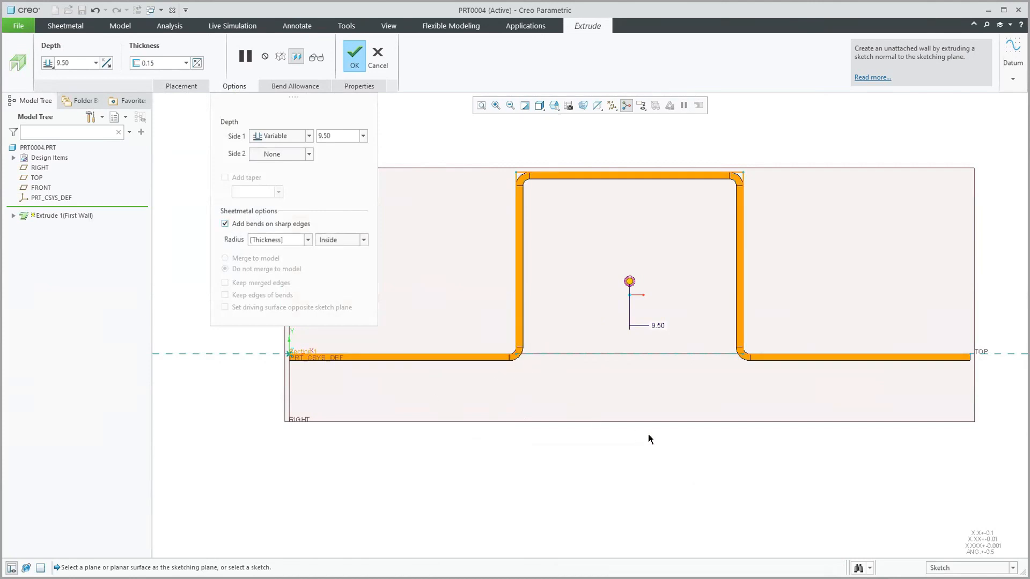
{"action": "left_click", "coordinate": [292, 240]}
{"action": "type", "text": ".5"}
{"action": "key", "text": "Return"}
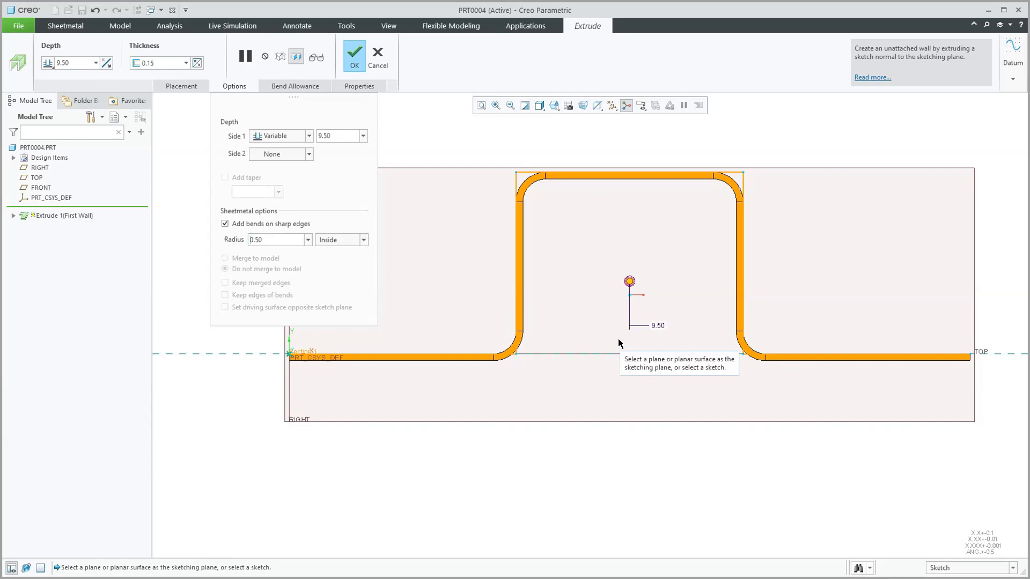
Extrude the wall symmetrically about the sketch plane to a depth of about 14.81 and complete the feature
{"action": "scroll", "coordinate": [441, 233], "scroll_direction": "up", "scroll_amount": 3}
{"action": "middle_click_drag", "start_coordinate": [493, 189], "coordinate": [482, 241]}
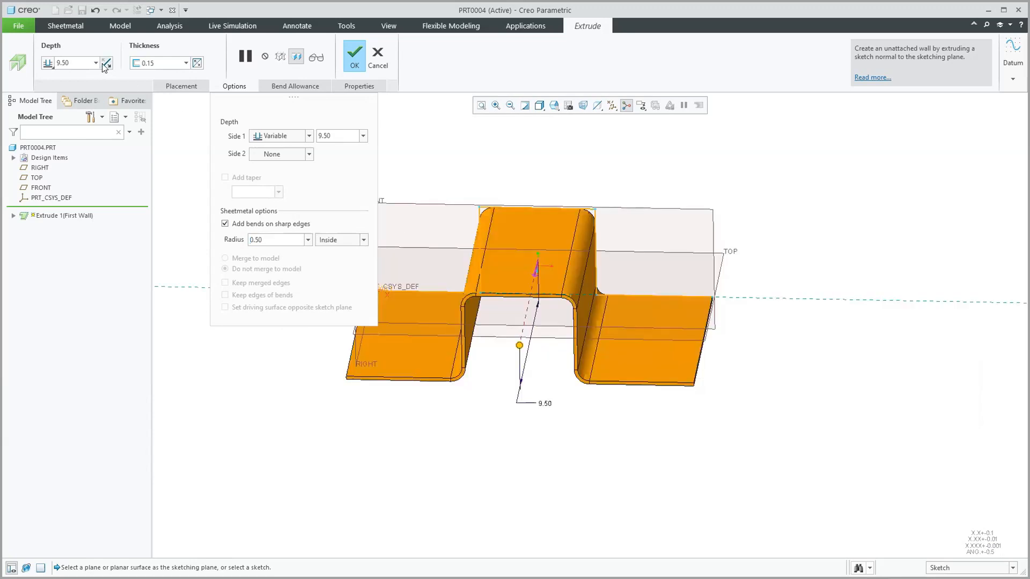
{"action": "left_click", "coordinate": [49, 63]}
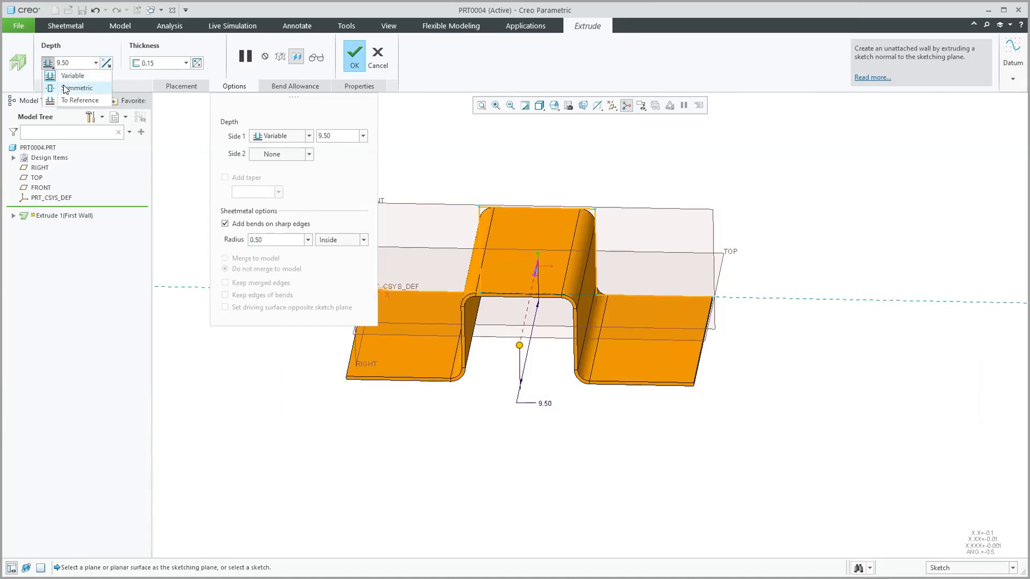
{"action": "left_click", "coordinate": [66, 89]}
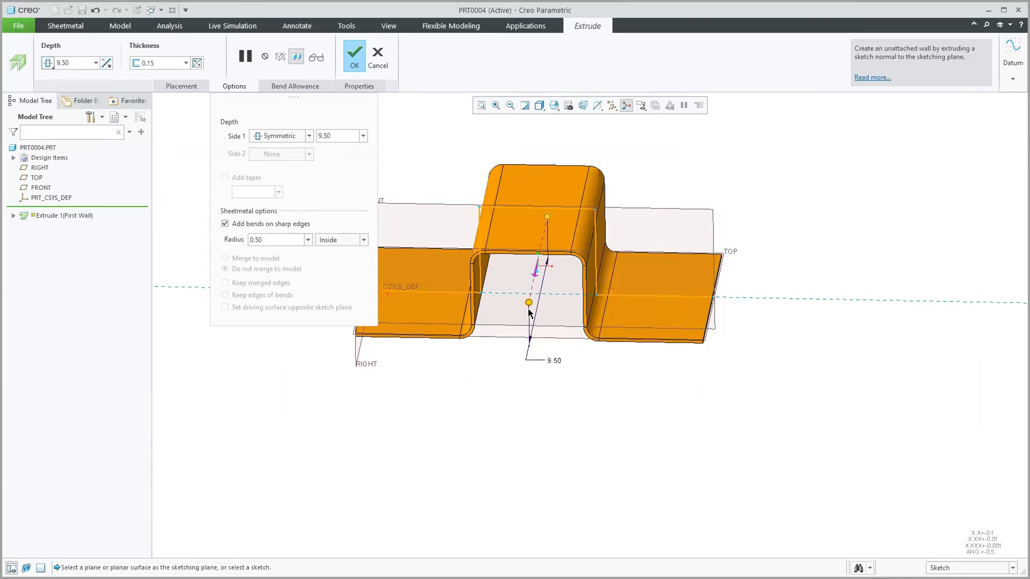
{"action": "left_click_drag", "start_coordinate": [529, 305], "coordinate": [523, 326]}
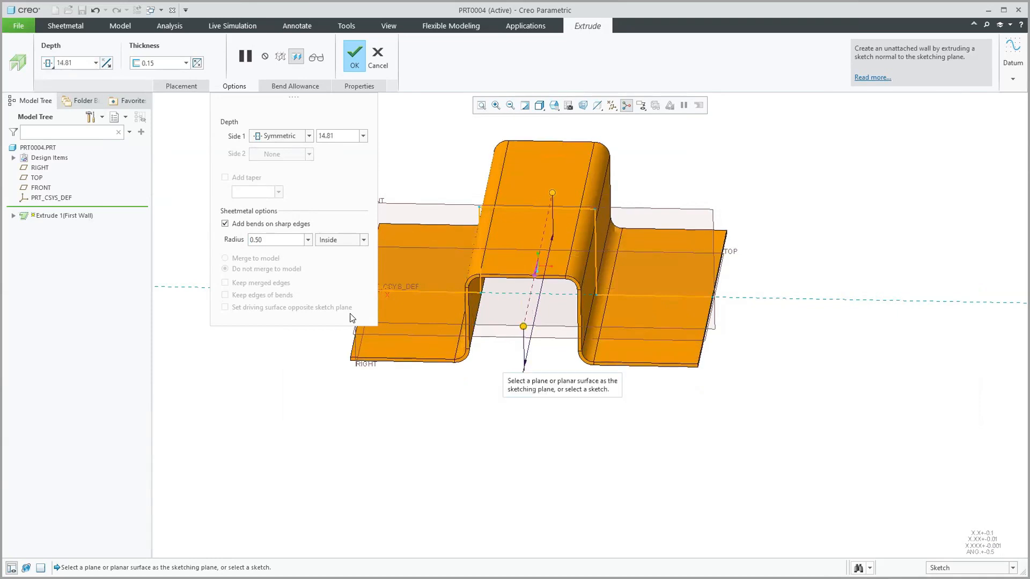
{"action": "left_click", "coordinate": [354, 59]}
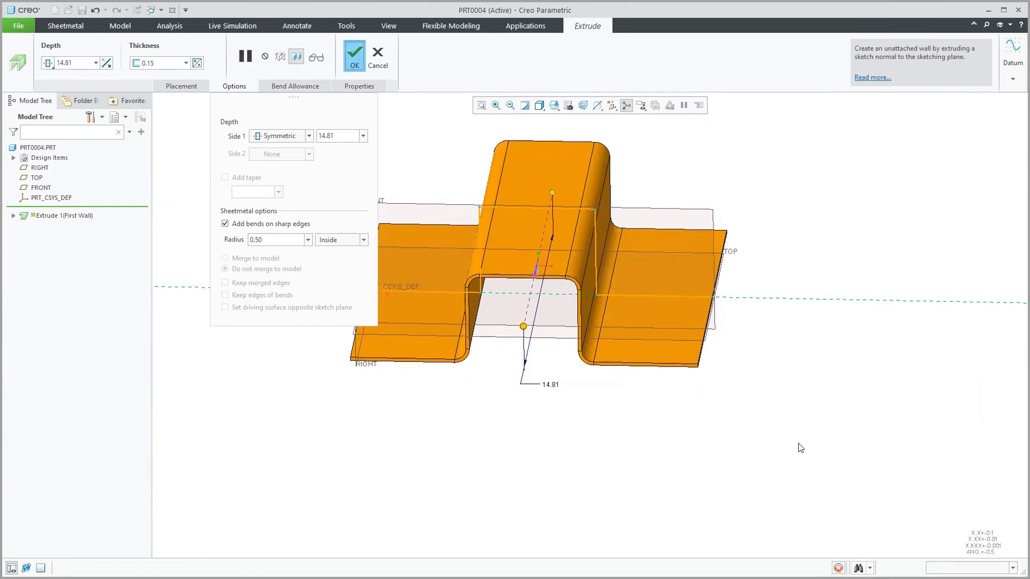
{"action": "key", "text": "ctrl+d"}
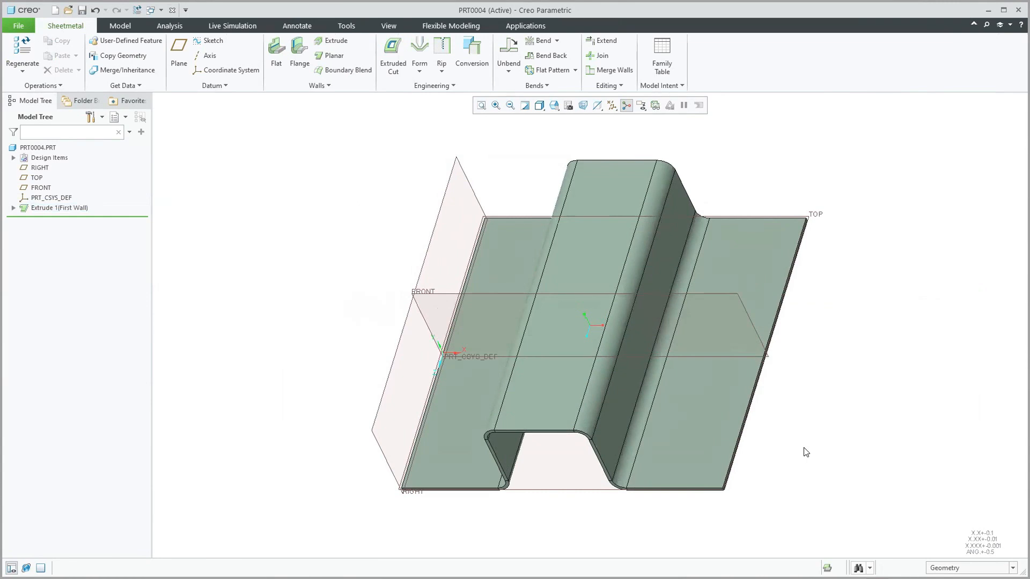
Turn off the display of all datum features
{"action": "left_click", "coordinate": [612, 107]}
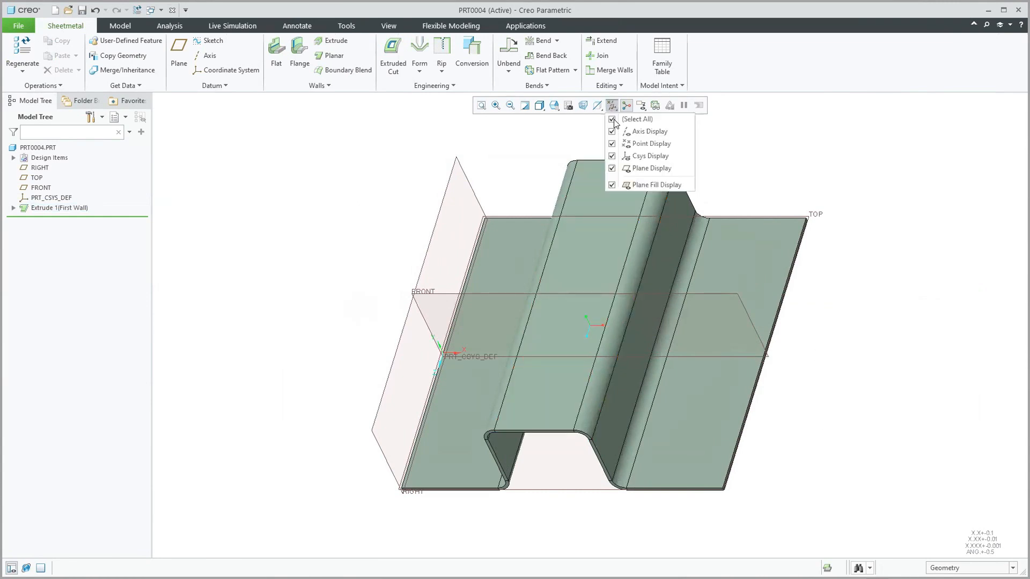
{"action": "left_click", "coordinate": [635, 119]}
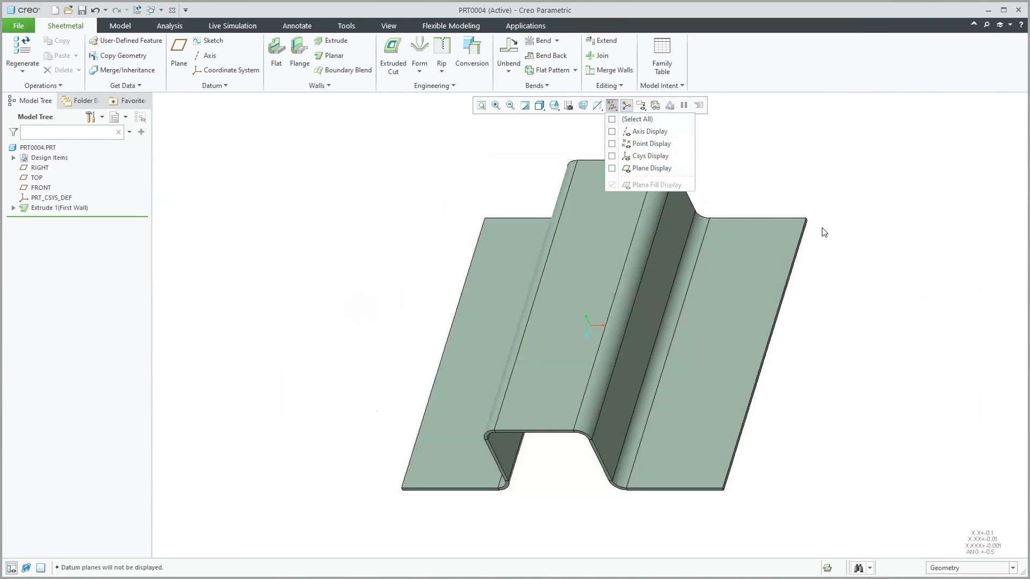
{"action": "left_click", "coordinate": [897, 226]}
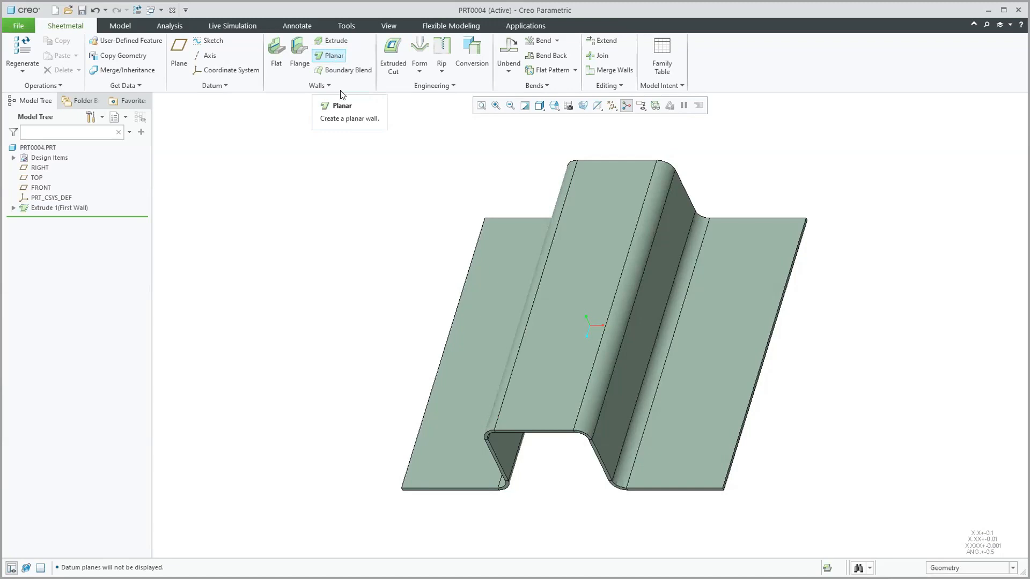
Start a planar wall on the right flange's face and sketch a rectangle about 1.79 by 1.94 outward from the flange's back edge
{"action": "left_click", "coordinate": [337, 57]}
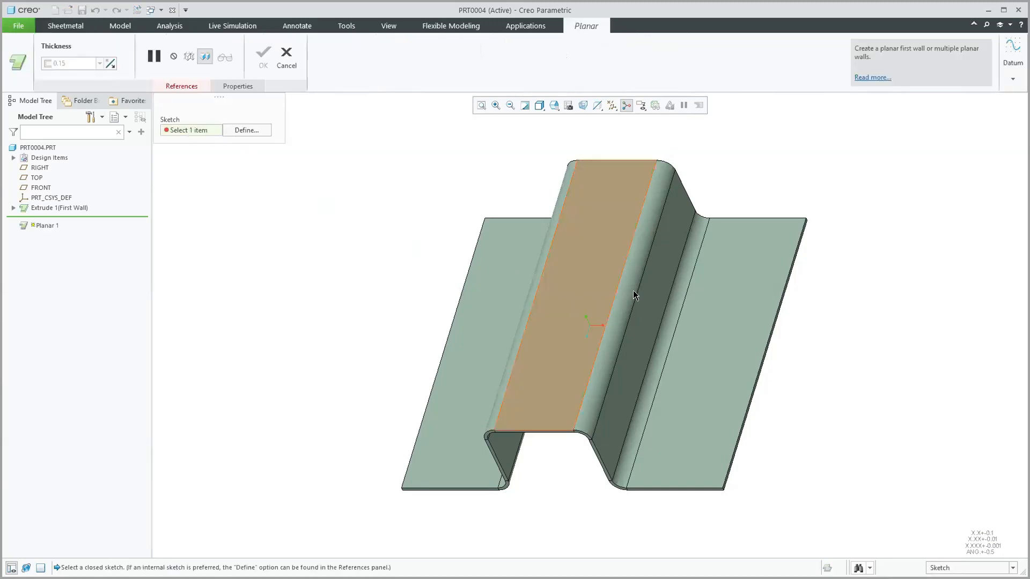
{"action": "left_click", "coordinate": [760, 233]}
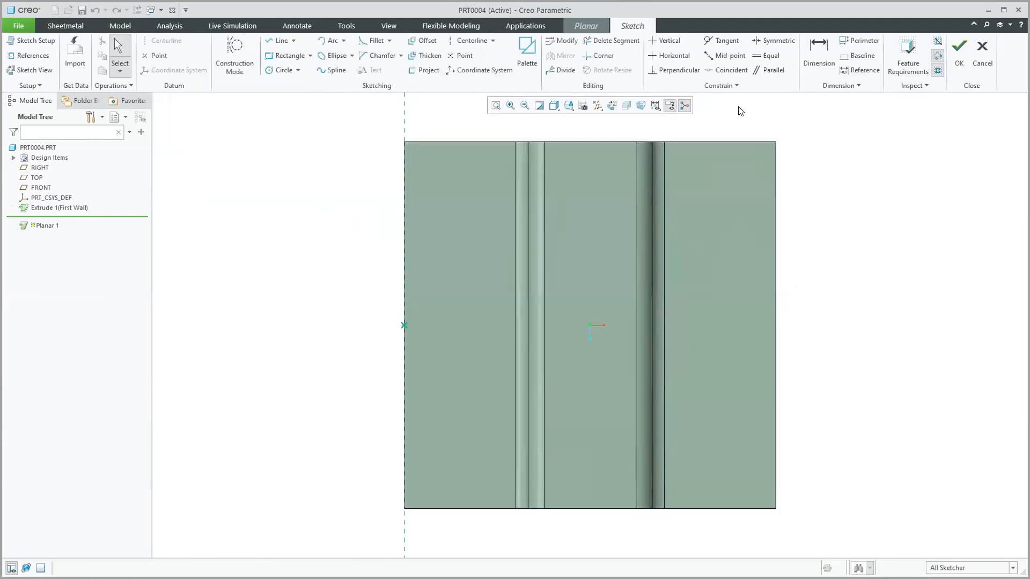
{"action": "scroll", "coordinate": [741, 114], "scroll_direction": "up", "scroll_amount": 3}
{"action": "scroll", "coordinate": [741, 139], "scroll_direction": "down", "scroll_amount": 1}
{"action": "middle_click_drag", "start_coordinate": [754, 116], "coordinate": [719, 284], "text": "shift"}
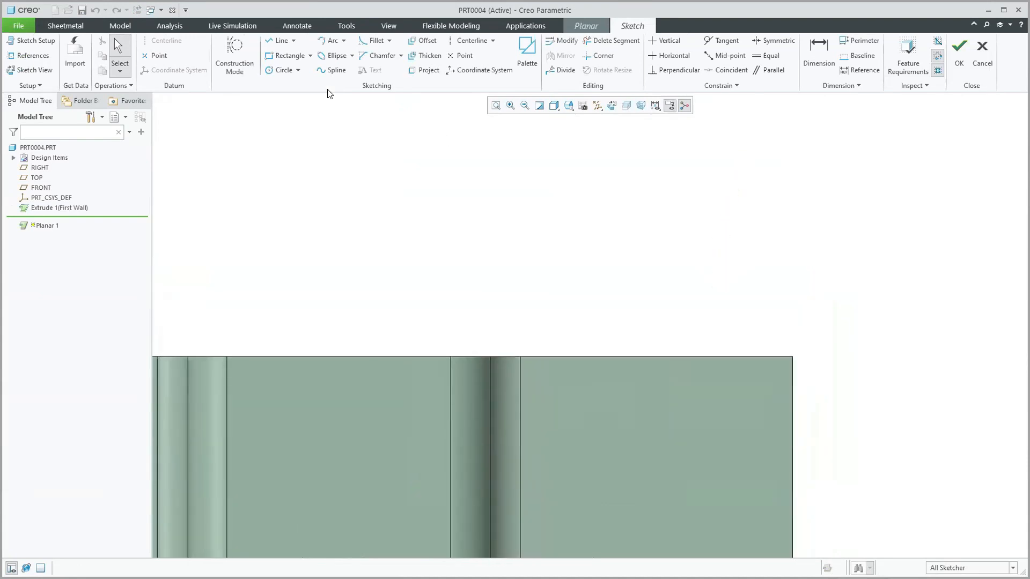
{"action": "left_click", "coordinate": [282, 60]}
{"action": "left_click", "coordinate": [598, 239]}
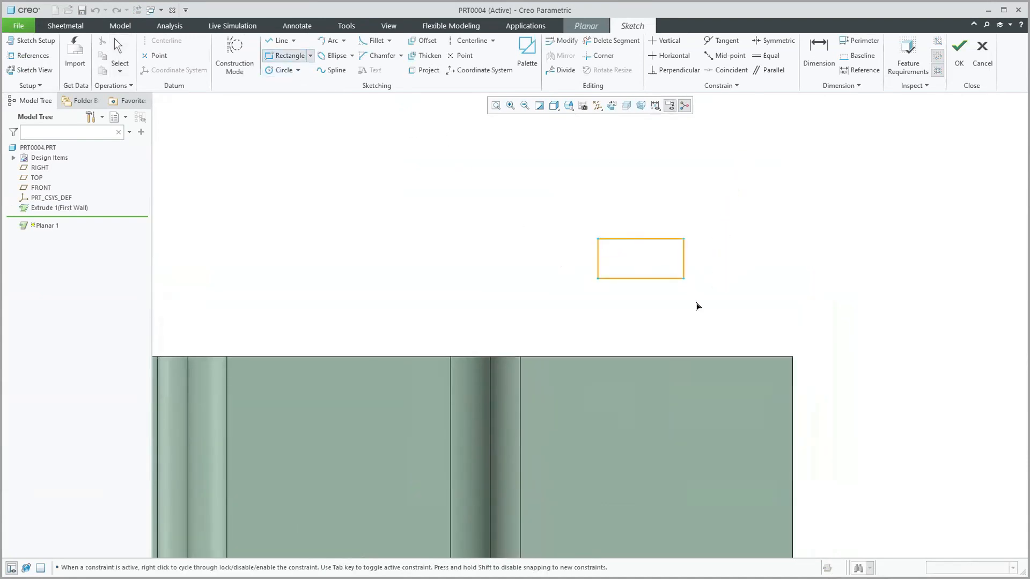
{"action": "left_click", "coordinate": [706, 359]}
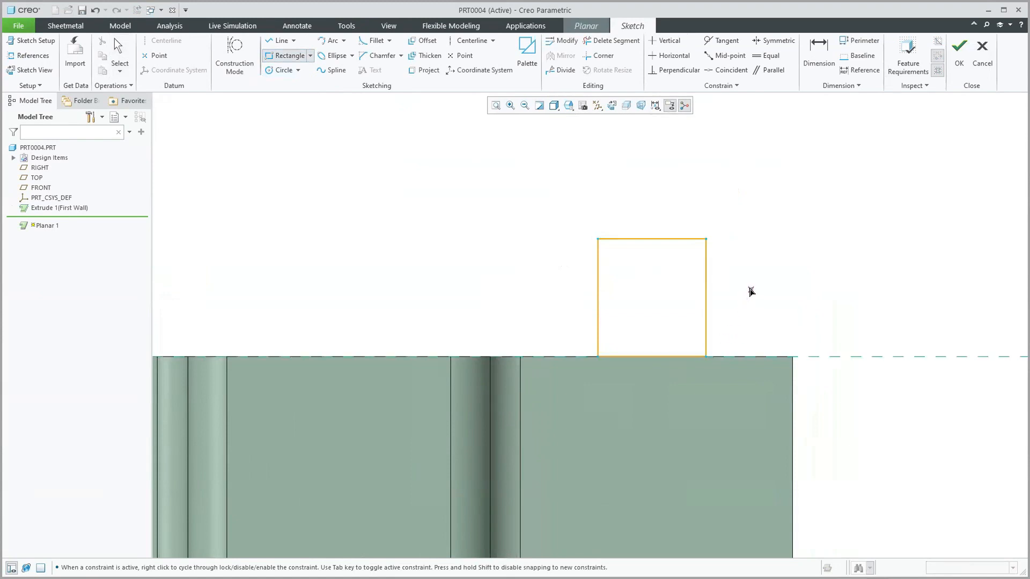
{"action": "middle_click", "coordinate": [750, 292]}
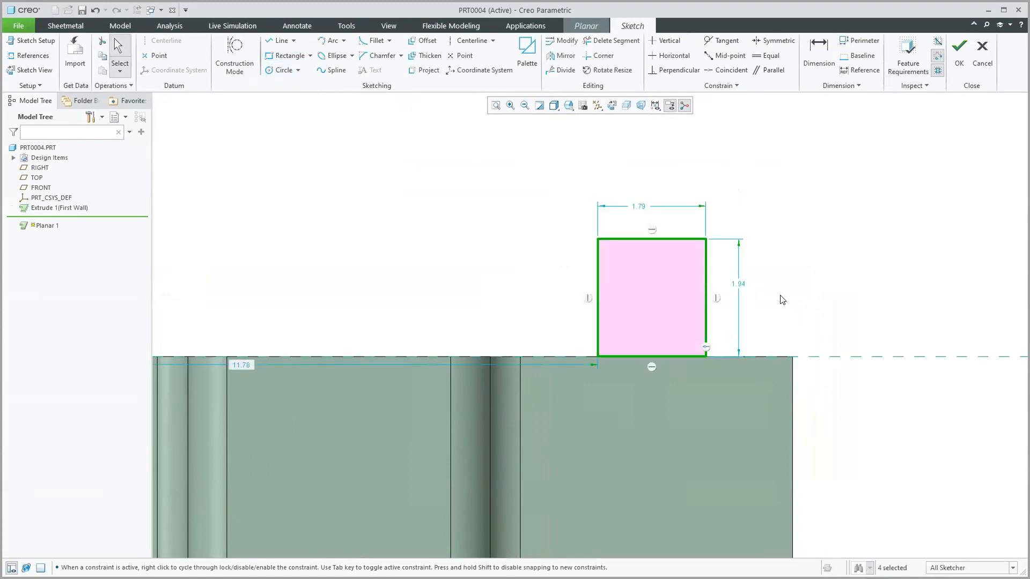
{"action": "scroll", "coordinate": [735, 289], "scroll_direction": "down", "scroll_amount": 2}
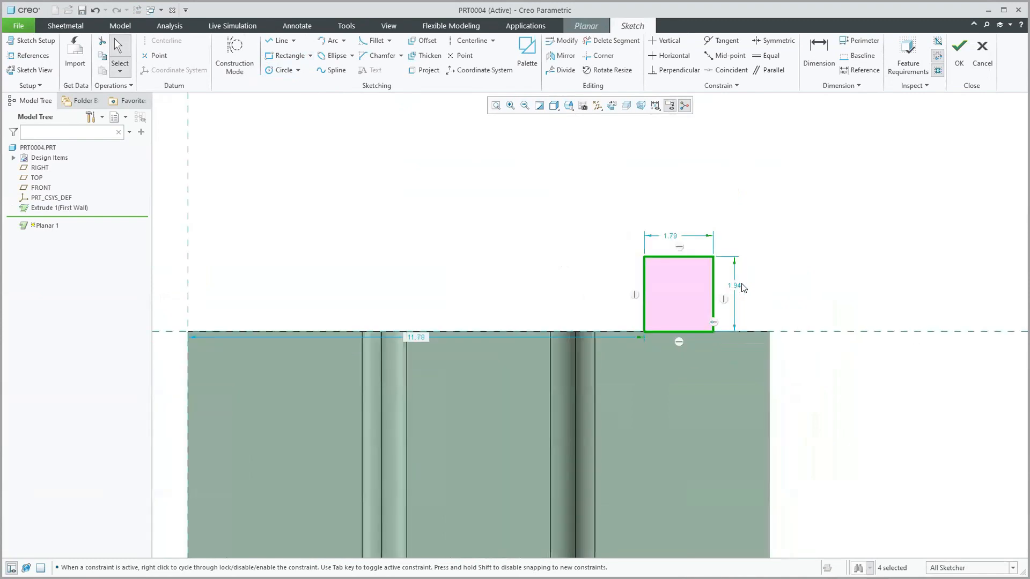
Finish the rectangle sketch and complete the planar wall with the Merge to model option
{"action": "left_click", "coordinate": [962, 57]}
{"action": "mouse_move", "coordinate": [912, 123]}
{"action": "middle_mouse_down"}
{"action": "mouse_move", "coordinate": [848, 211]}
{"action": "mouse_move", "coordinate": [832, 205]}
{"action": "mouse_move", "coordinate": [864, 368]}
{"action": "mouse_move", "coordinate": [857, 378]}
{"action": "mouse_move", "coordinate": [758, 213]}
{"action": "middle_mouse_up"}
{"action": "scroll", "coordinate": [857, 377], "scroll_direction": "up", "scroll_amount": 2}
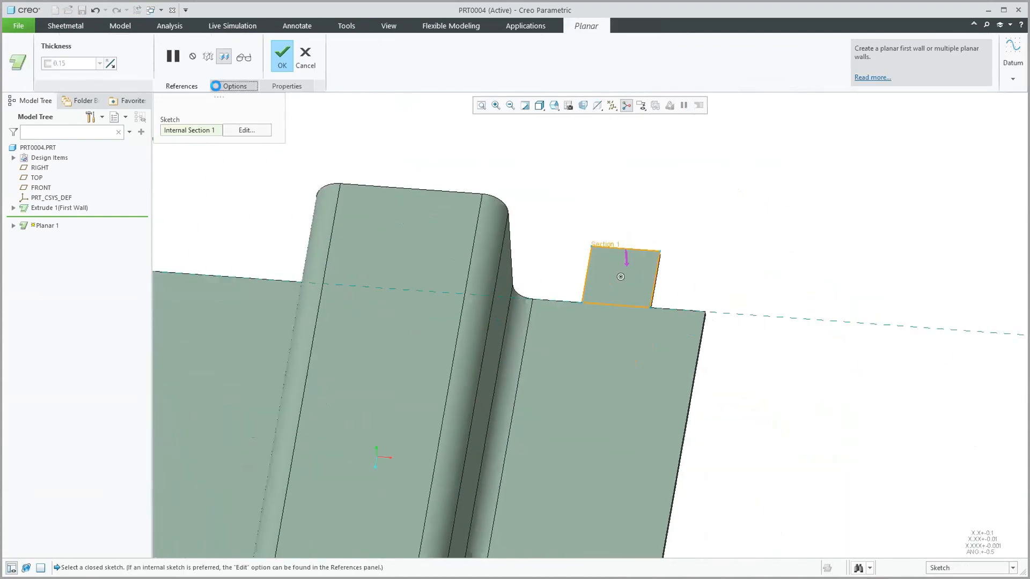
{"action": "left_click", "coordinate": [237, 86]}
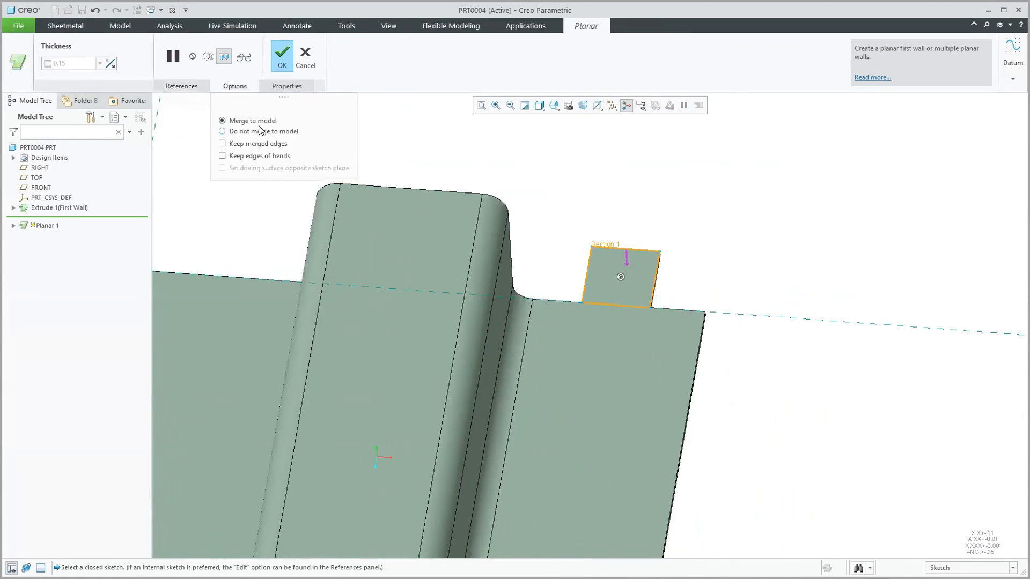
{"action": "left_click", "coordinate": [282, 58]}
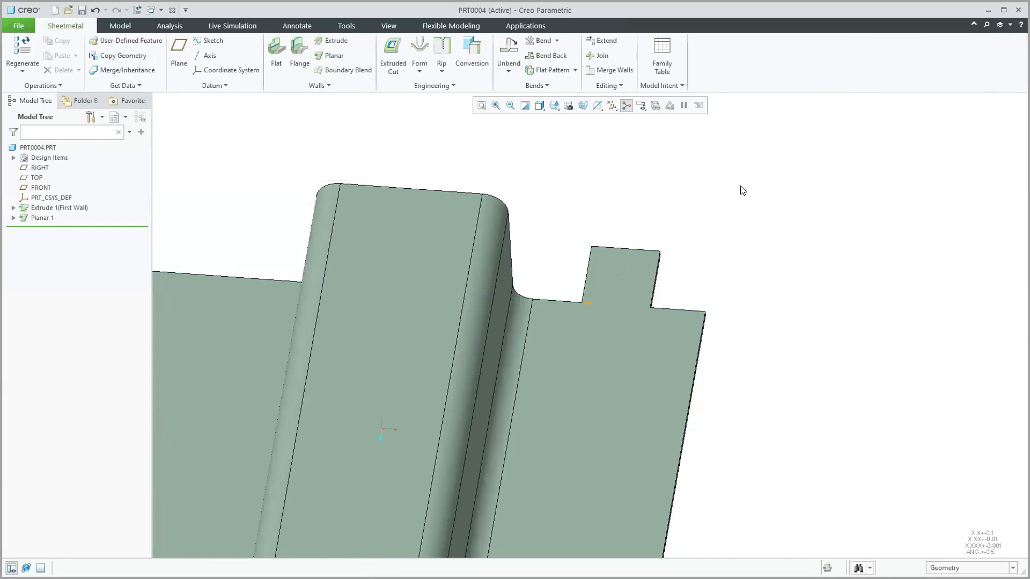
Redefine the planar wall with the Do not merge to model option
{"action": "left_click", "coordinate": [42, 219]}
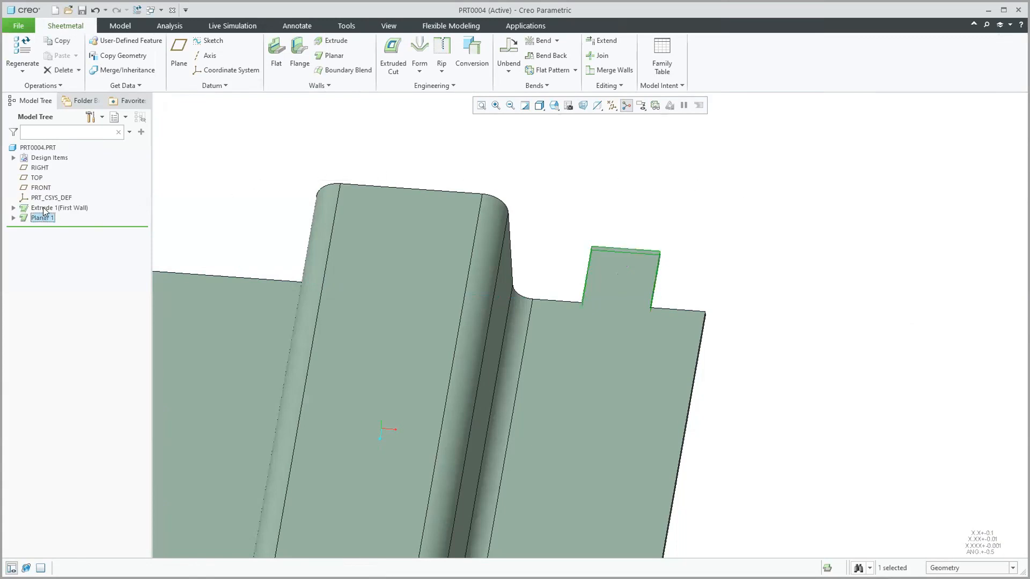
{"action": "left_click", "coordinate": [75, 149]}
{"action": "left_click", "coordinate": [234, 90]}
{"action": "left_click", "coordinate": [236, 131]}
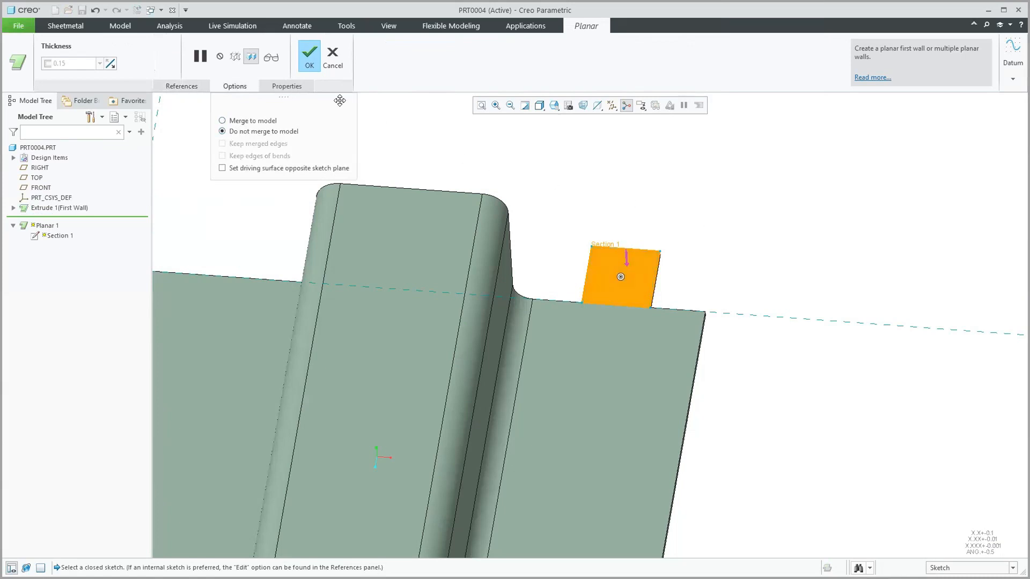
{"action": "left_click", "coordinate": [310, 65]}
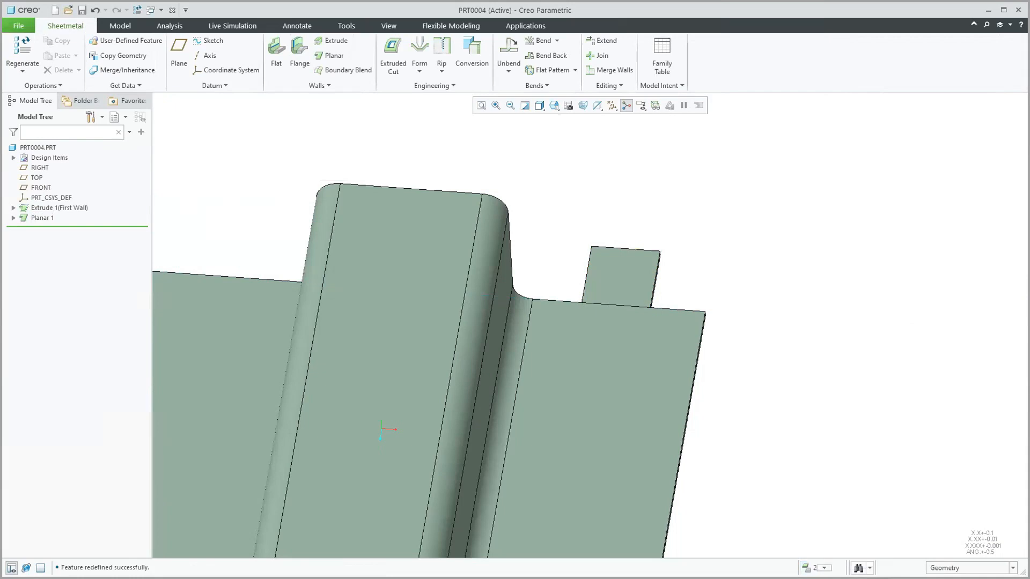
{"action": "left_click", "coordinate": [824, 567]}
Redefine the planar wall with the Merge to model option
{"action": "left_click", "coordinate": [43, 217]}
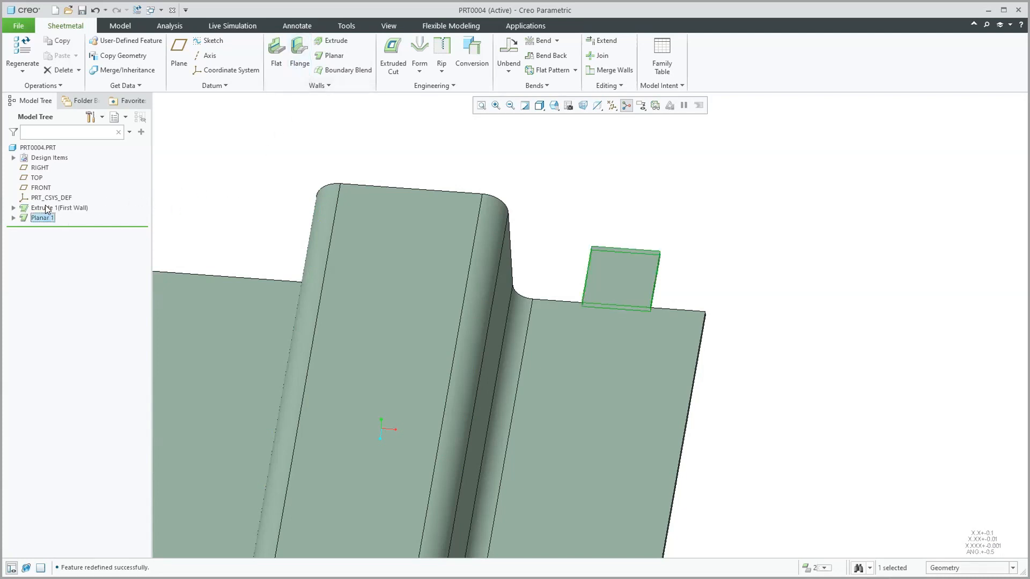
{"action": "left_click", "coordinate": [60, 149]}
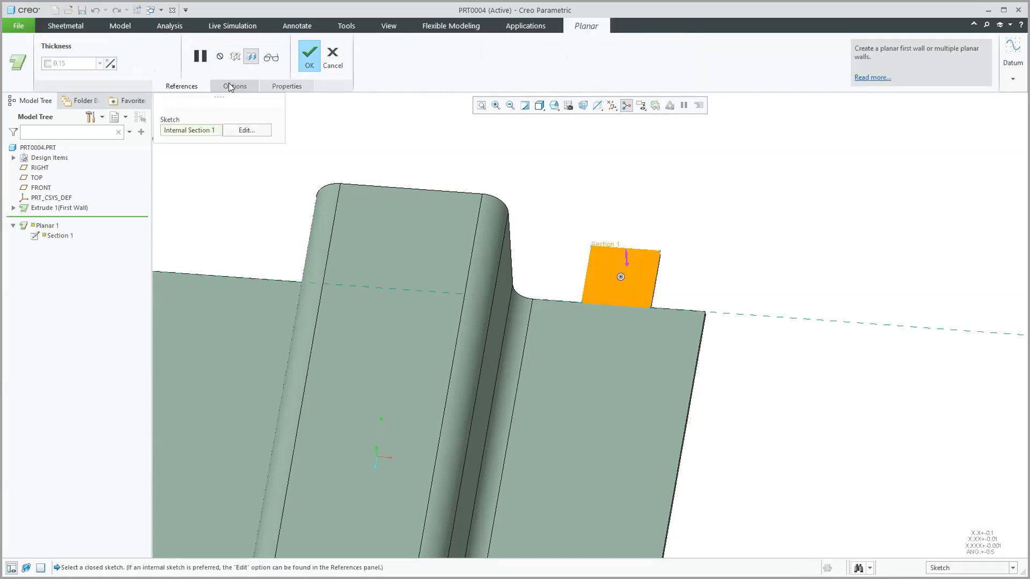
{"action": "left_click", "coordinate": [231, 87]}
{"action": "left_click", "coordinate": [255, 124]}
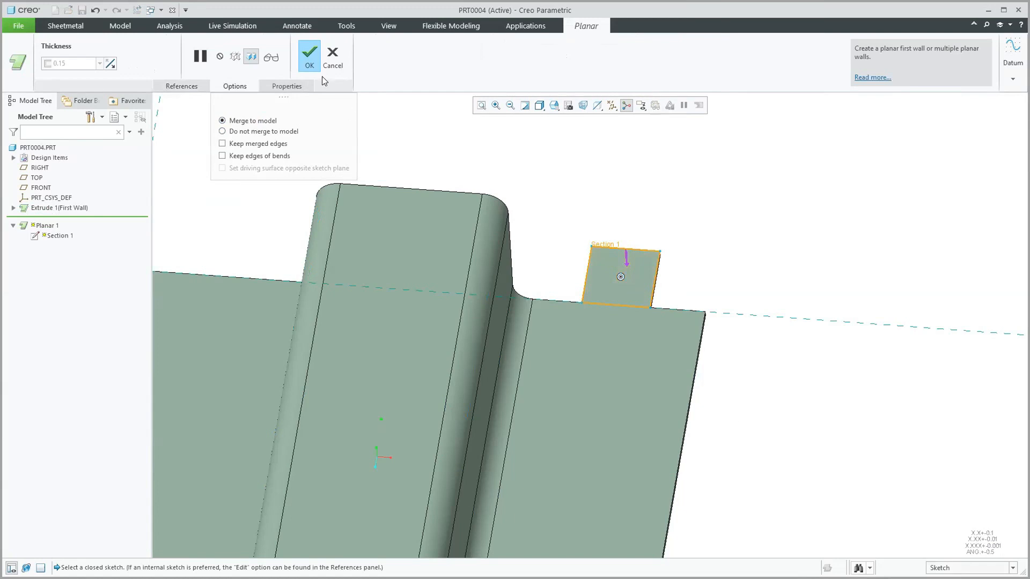
{"action": "left_click", "coordinate": [310, 55]}
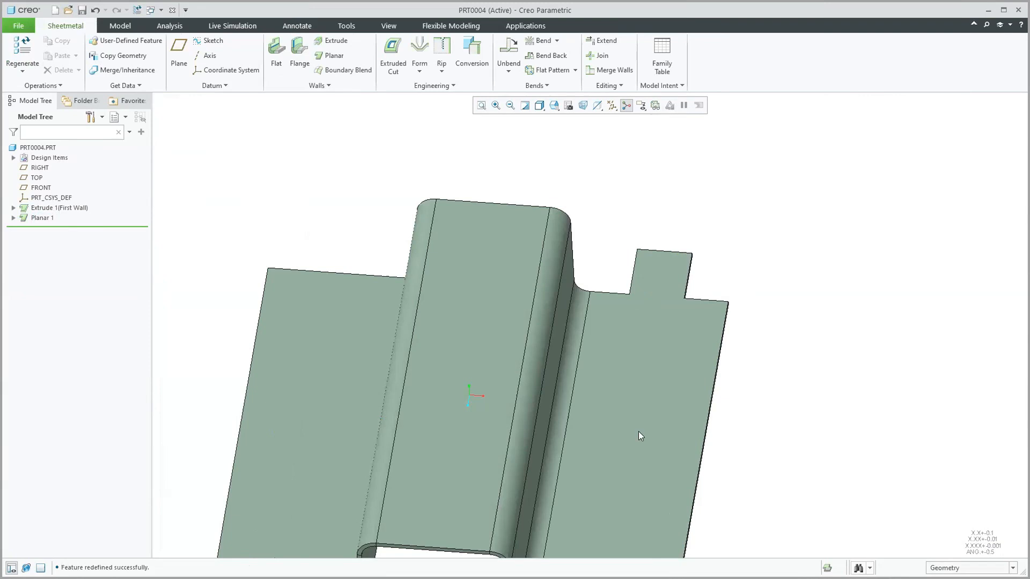
Start a flat wall on the upper outer long edge of the flange opposite the planar tab, folding downward
{"action": "scroll", "coordinate": [800, 252], "scroll_direction": "down", "scroll_amount": 2}
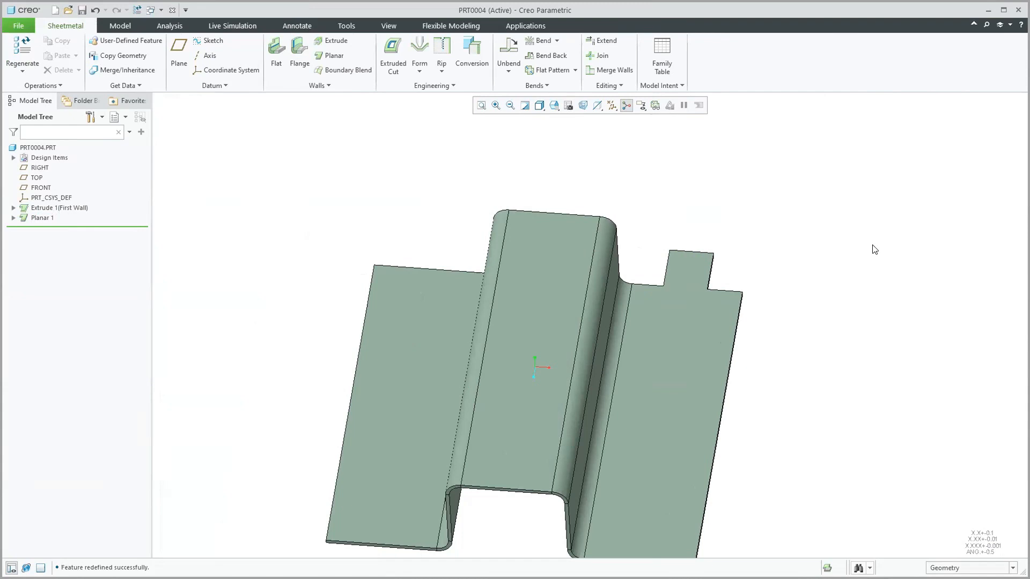
{"action": "key", "text": "ctrl+d"}
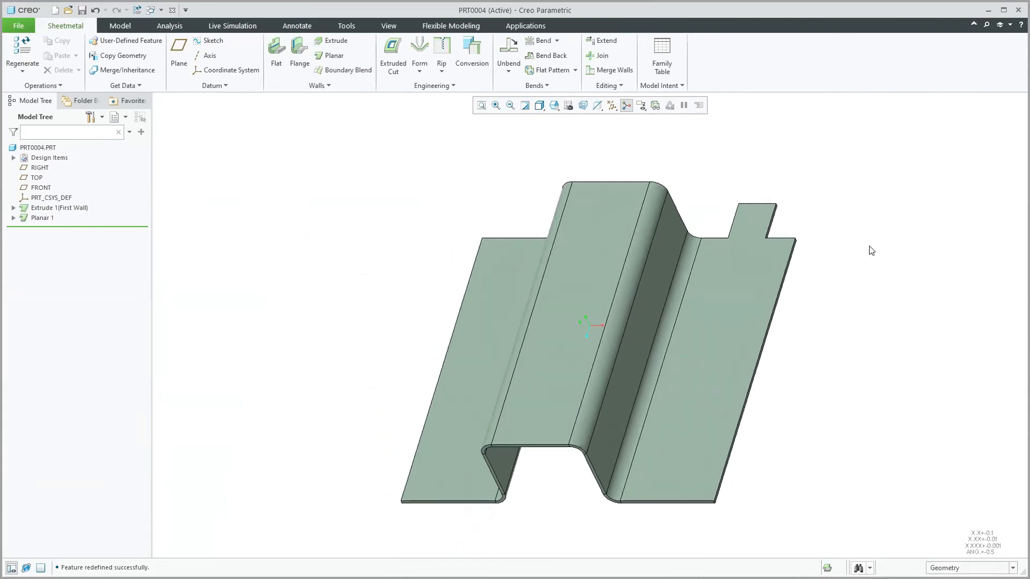
{"action": "mouse_move", "coordinate": [361, 401]}
{"action": "middle_mouse_down"}
{"action": "mouse_move", "coordinate": [430, 345]}
{"action": "mouse_move", "coordinate": [438, 373]}
{"action": "middle_mouse_up"}
{"action": "middle_click_drag", "start_coordinate": [705, 455], "coordinate": [692, 354]}
{"action": "left_click", "coordinate": [270, 60]}
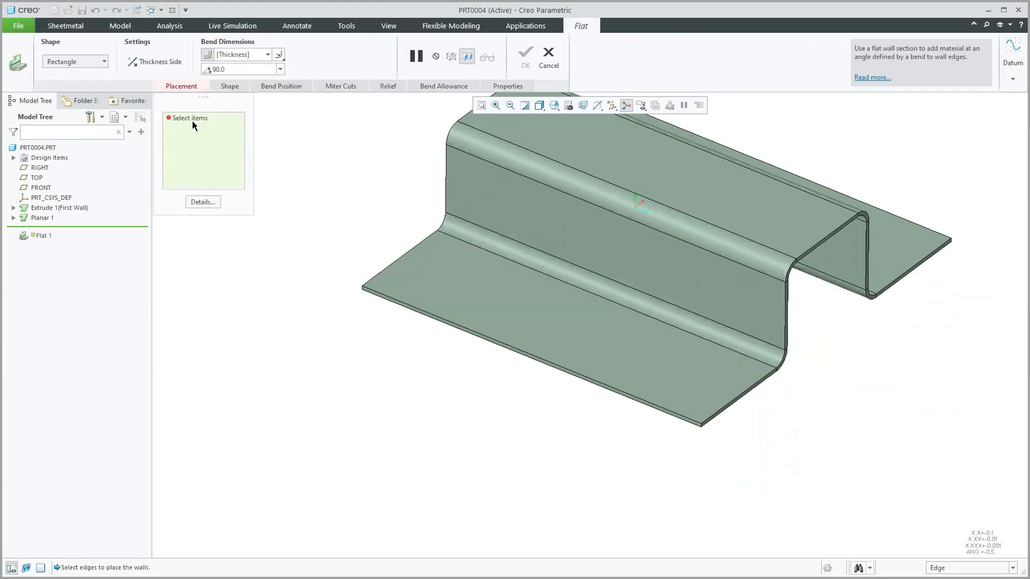
{"action": "left_click", "coordinate": [561, 371]}
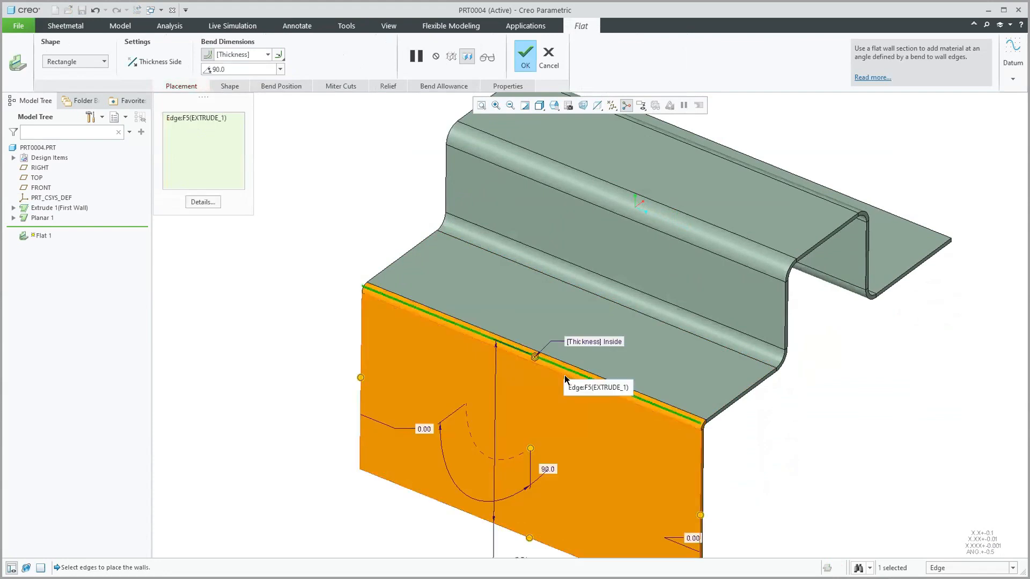
{"action": "left_click", "coordinate": [564, 376]}
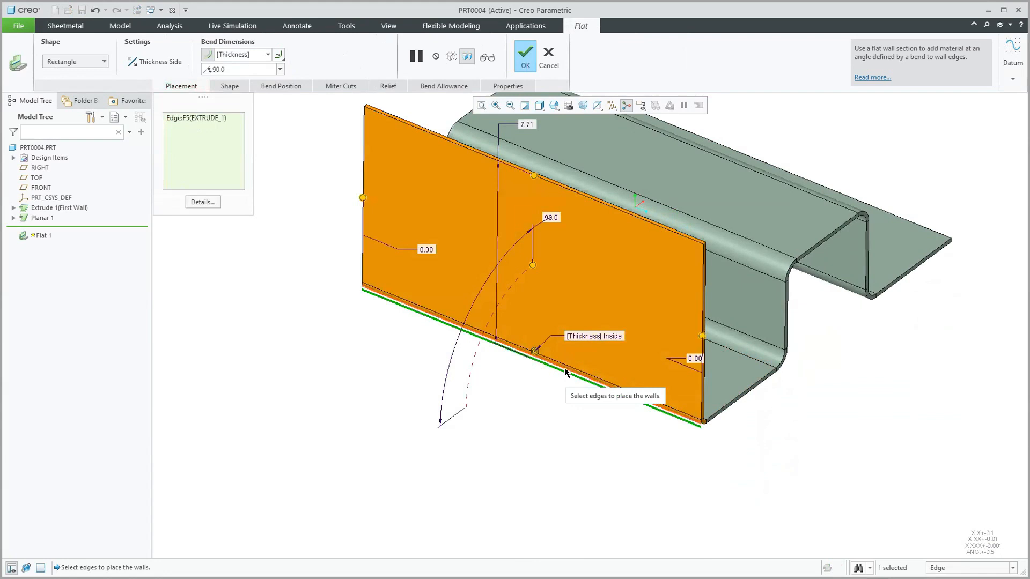
{"action": "left_click", "coordinate": [564, 370]}
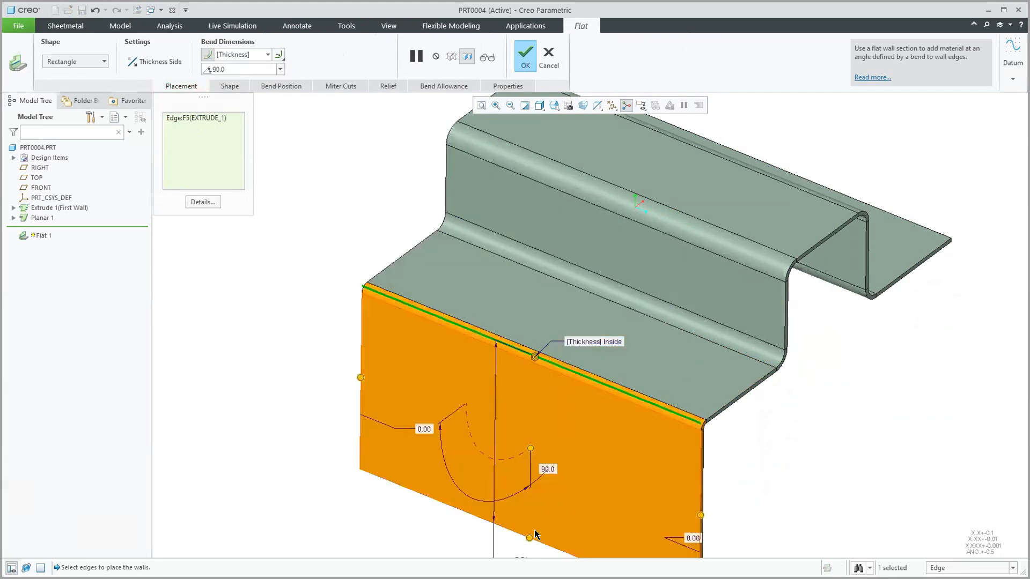
Drag the flat wall to a height of 4.50, an end offset of 5.00 and a bend angle of 77
{"action": "left_click_drag", "start_coordinate": [530, 537], "coordinate": [528, 484]}
{"action": "left_click_drag", "start_coordinate": [701, 484], "coordinate": [677, 466]}
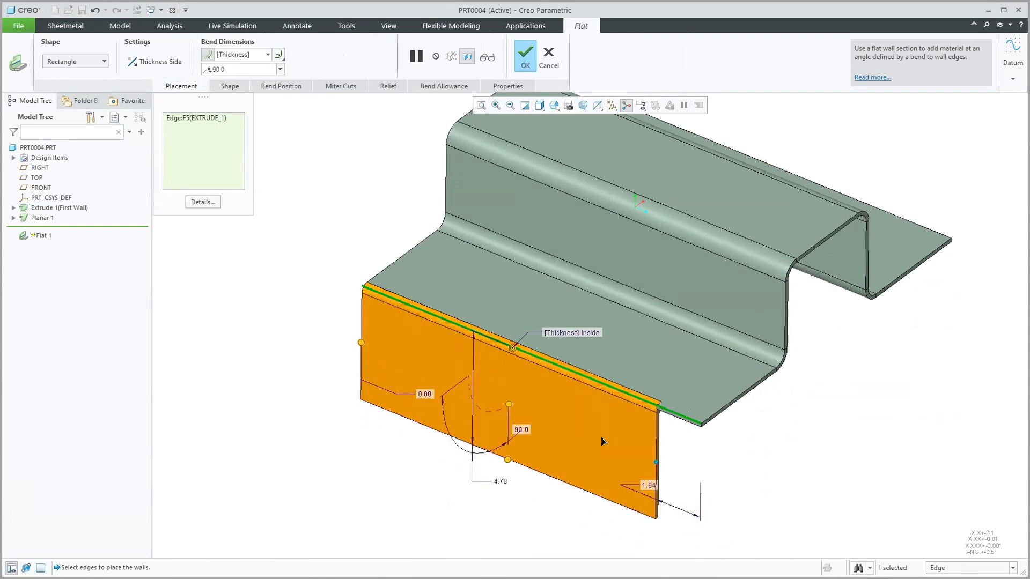
{"action": "left_click_drag", "start_coordinate": [602, 438], "coordinate": [587, 434]}
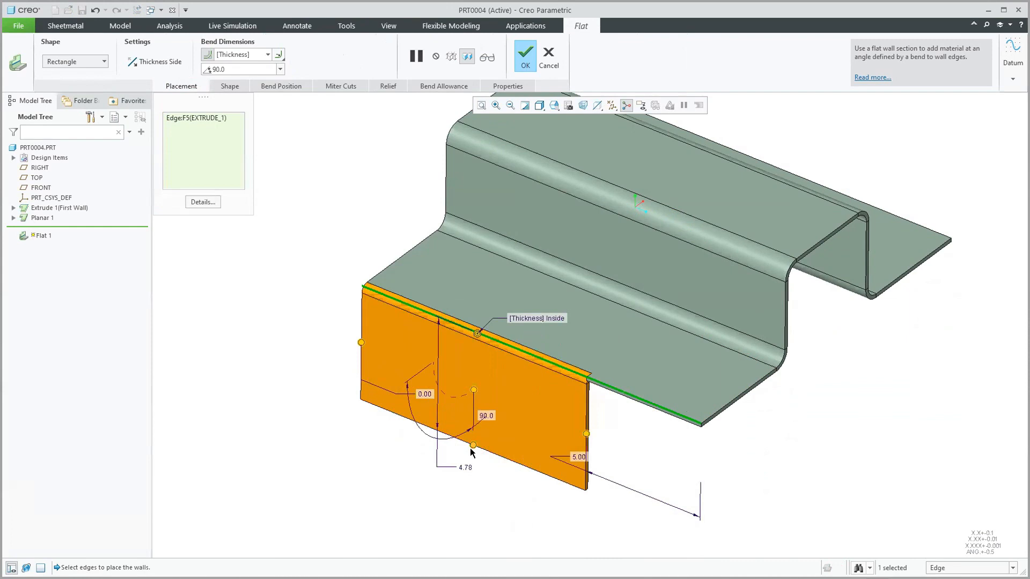
{"action": "left_click_drag", "start_coordinate": [473, 446], "coordinate": [473, 439]}
{"action": "left_click_drag", "start_coordinate": [473, 387], "coordinate": [449, 396]}
Set the flat wall's bend angle to 90 and its end offset to 0
{"action": "double_click", "coordinate": [242, 71]}
{"action": "type", "text": "90"}
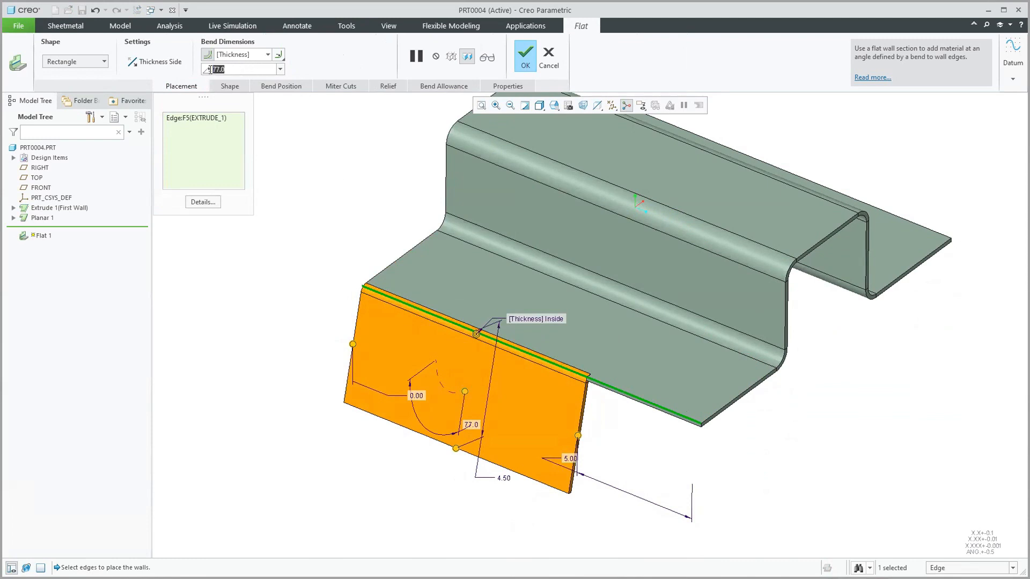
{"action": "key", "text": "Return"}
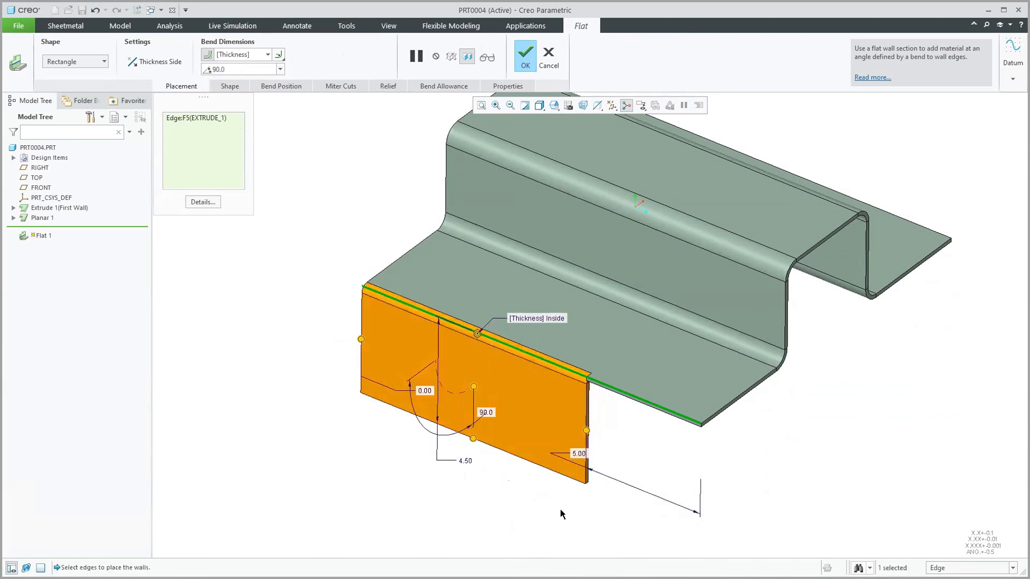
{"action": "double_click", "coordinate": [579, 453]}
{"action": "type", "text": "0"}
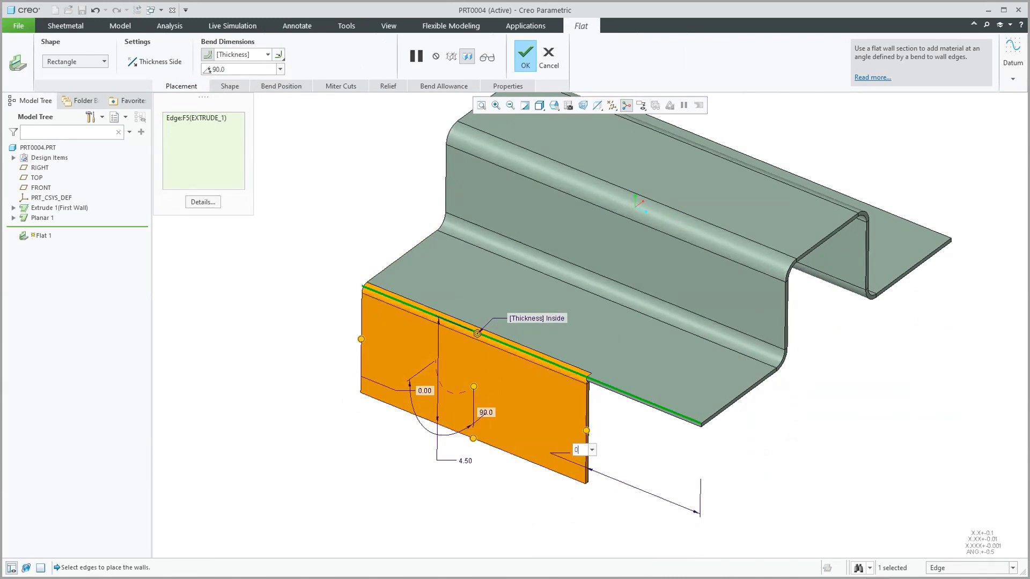
{"action": "key", "text": "Return"}
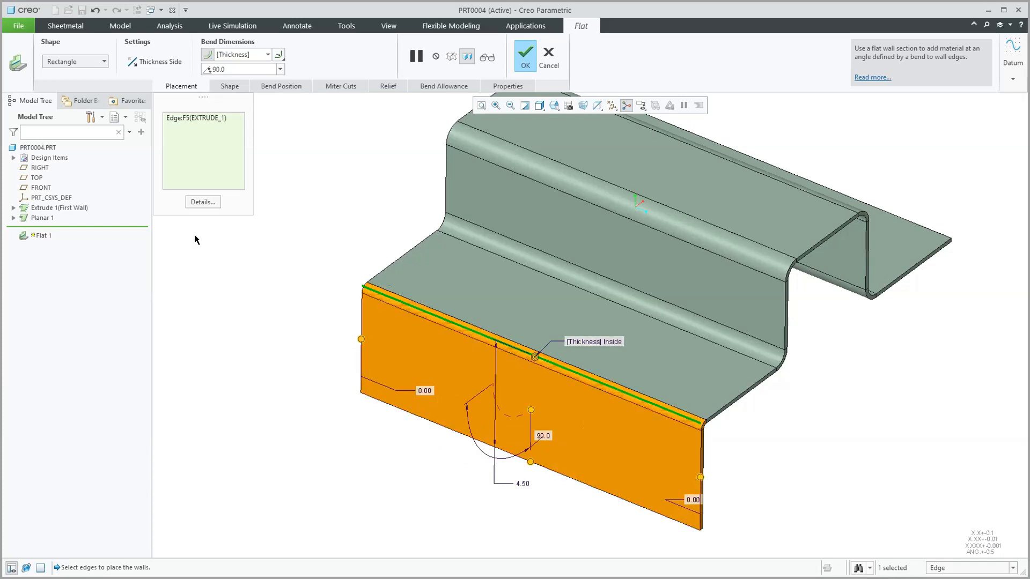
Try the Trapezoid, L and T shapes on the flat wall, and return its shape to Rectangle
{"action": "left_click", "coordinate": [105, 62]}
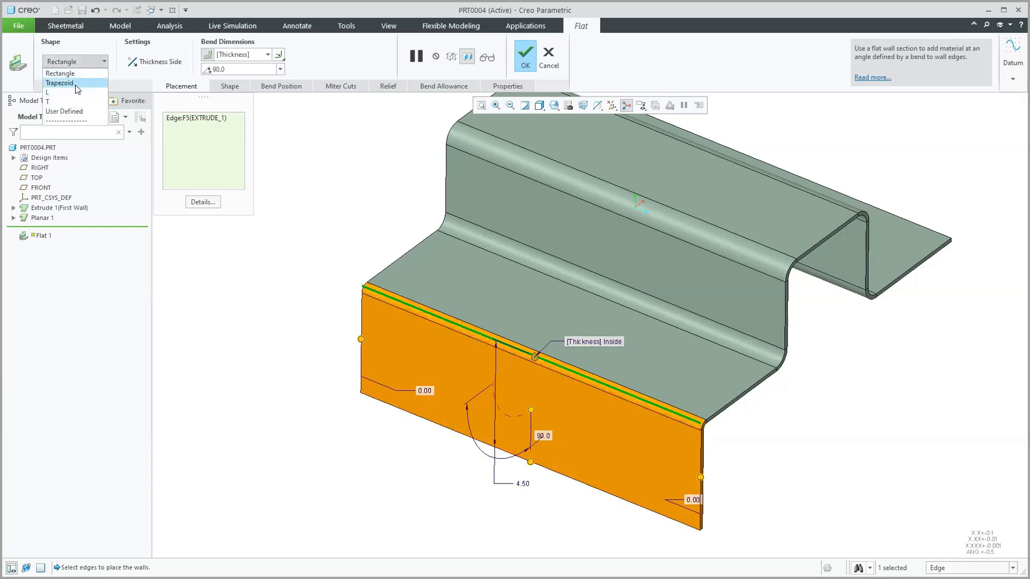
{"action": "left_click", "coordinate": [76, 86]}
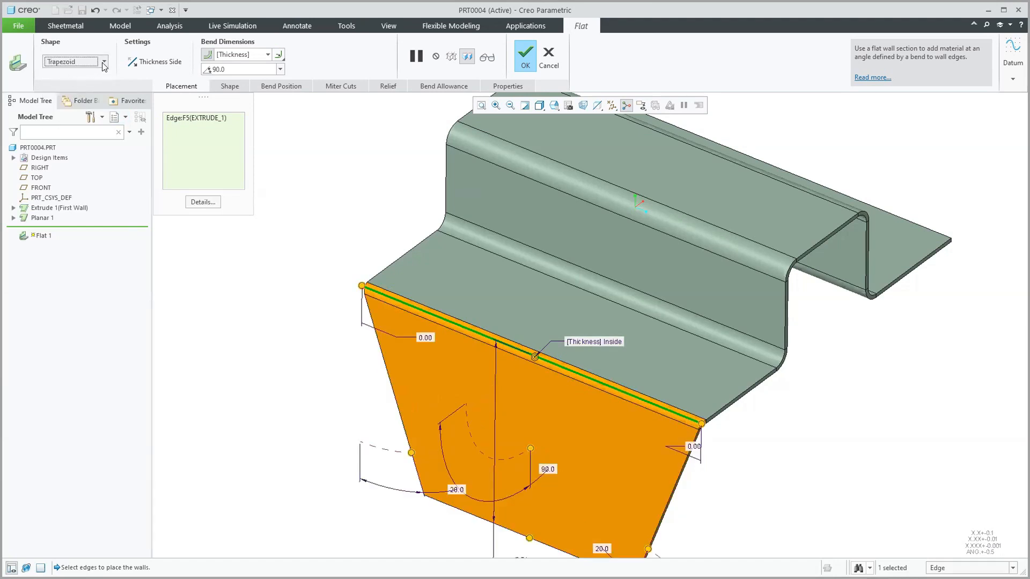
{"action": "left_click", "coordinate": [105, 63]}
{"action": "left_click", "coordinate": [78, 93]}
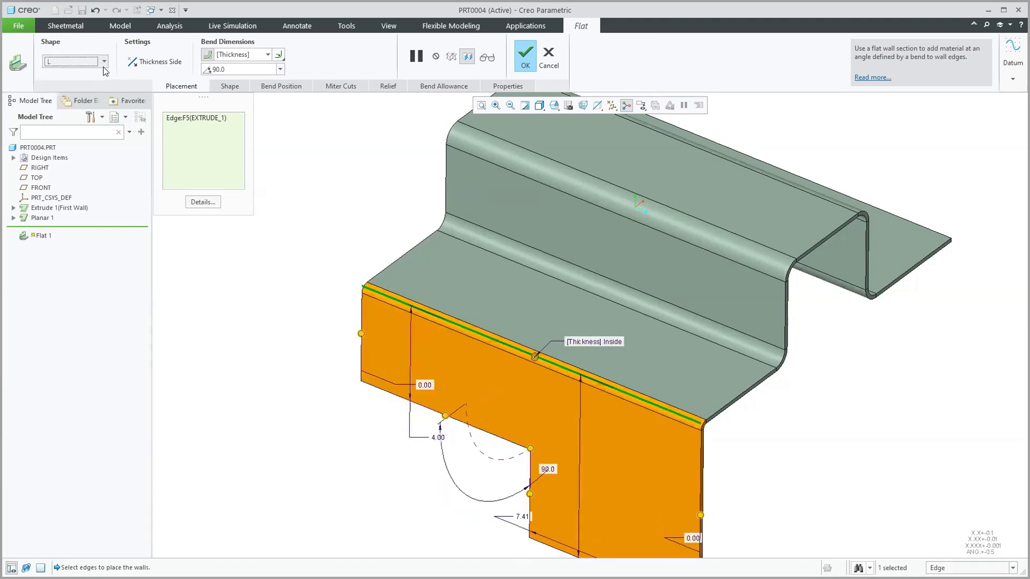
{"action": "left_click", "coordinate": [105, 62]}
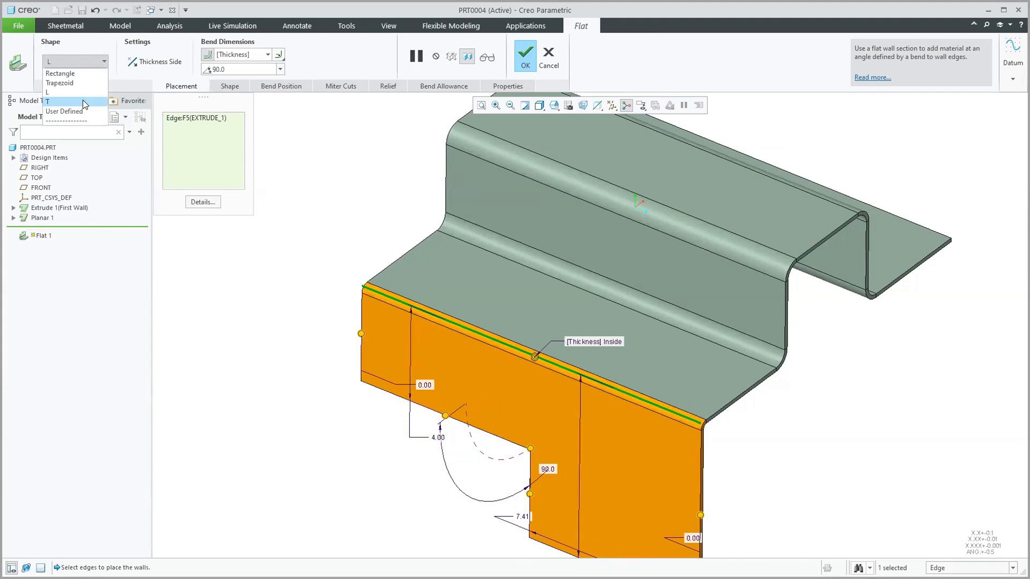
{"action": "left_click", "coordinate": [80, 102]}
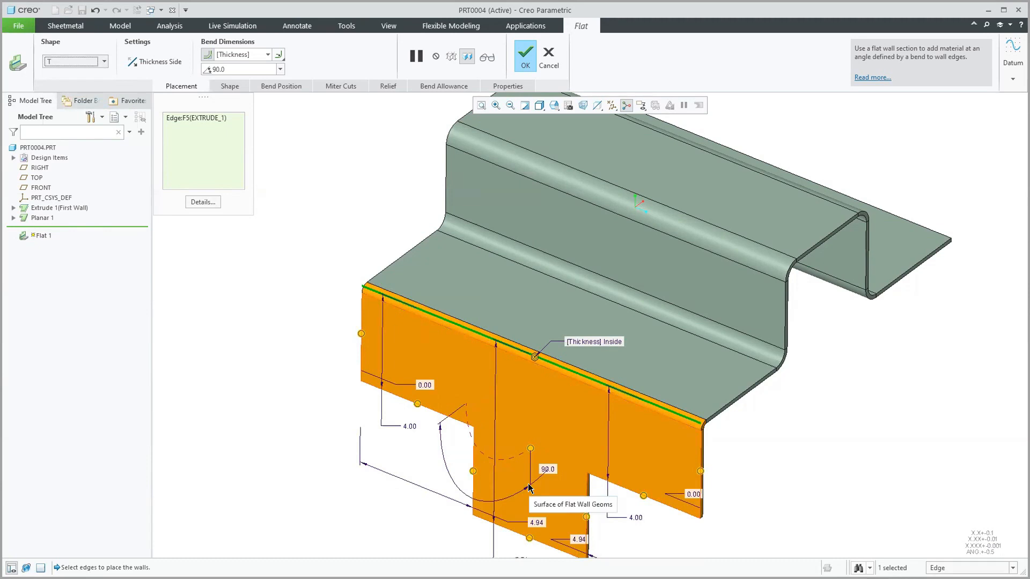
{"action": "left_click", "coordinate": [103, 62]}
{"action": "left_click", "coordinate": [85, 75]}
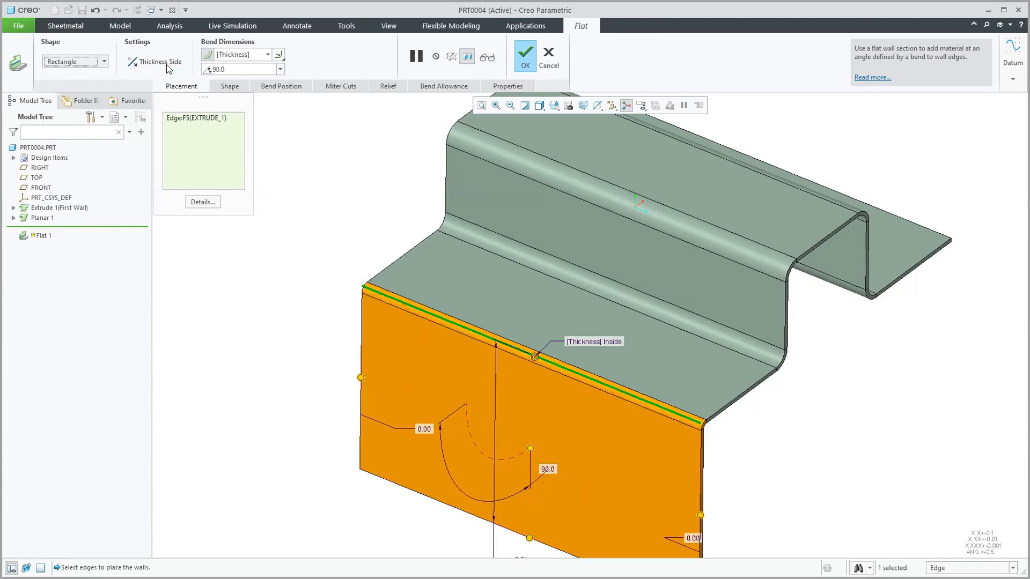
Try the opposite thickness side on the flat wall and flip it back to the original side
{"action": "middle_click_drag", "start_coordinate": [768, 437], "coordinate": [724, 422]}
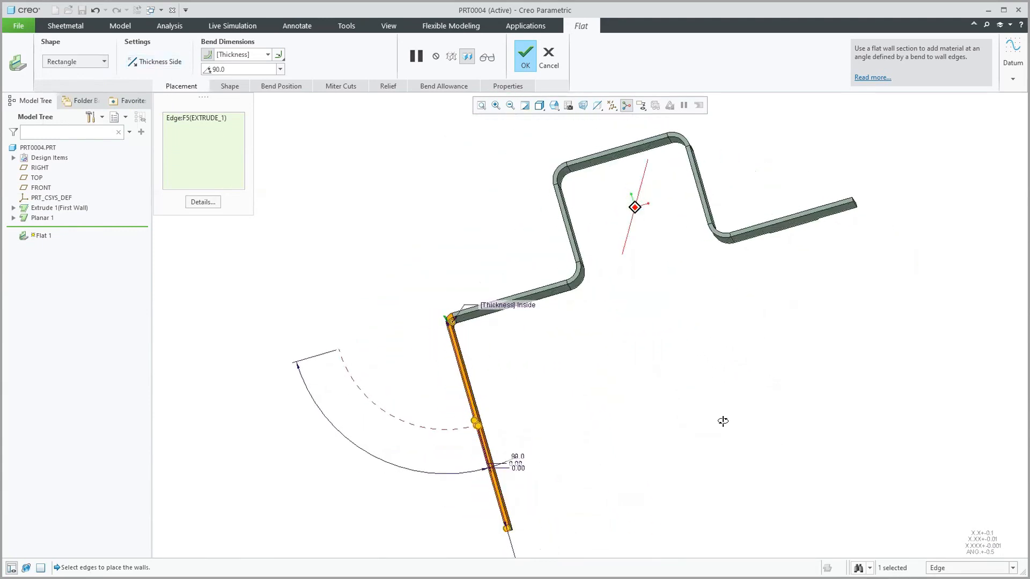
{"action": "left_click", "coordinate": [164, 64]}
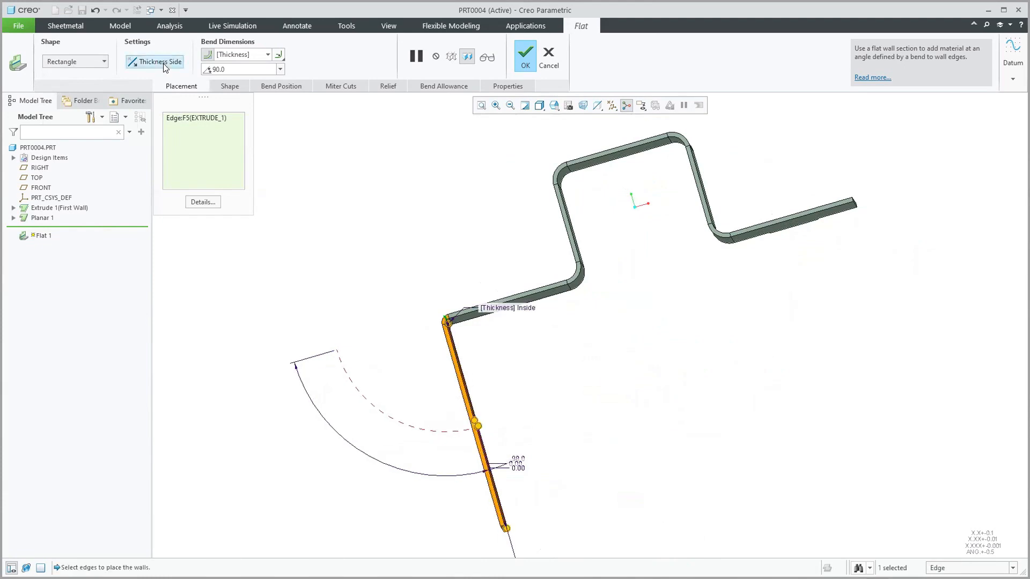
{"action": "left_click", "coordinate": [164, 64]}
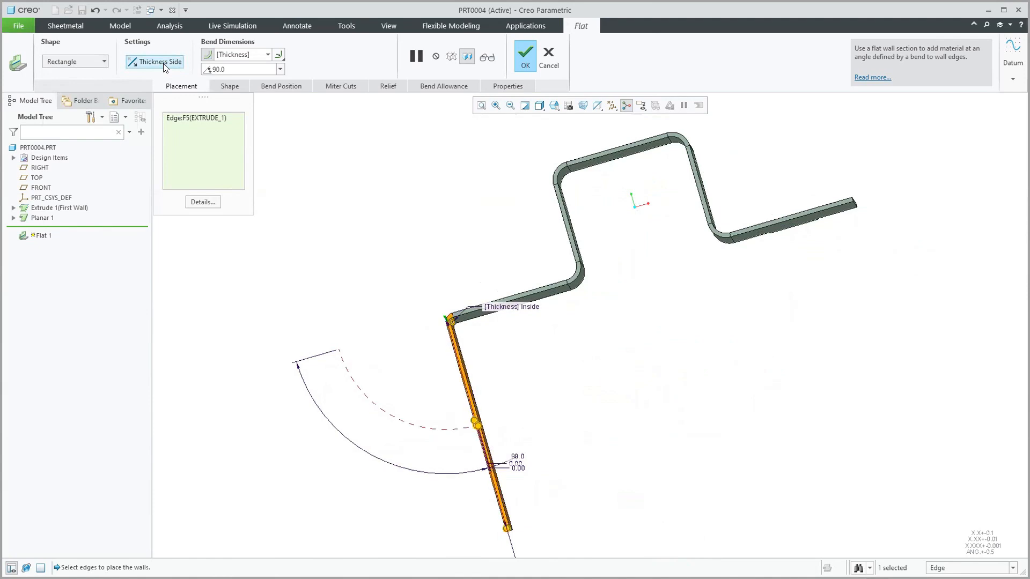
{"action": "middle_click_drag", "start_coordinate": [412, 200], "coordinate": [454, 217]}
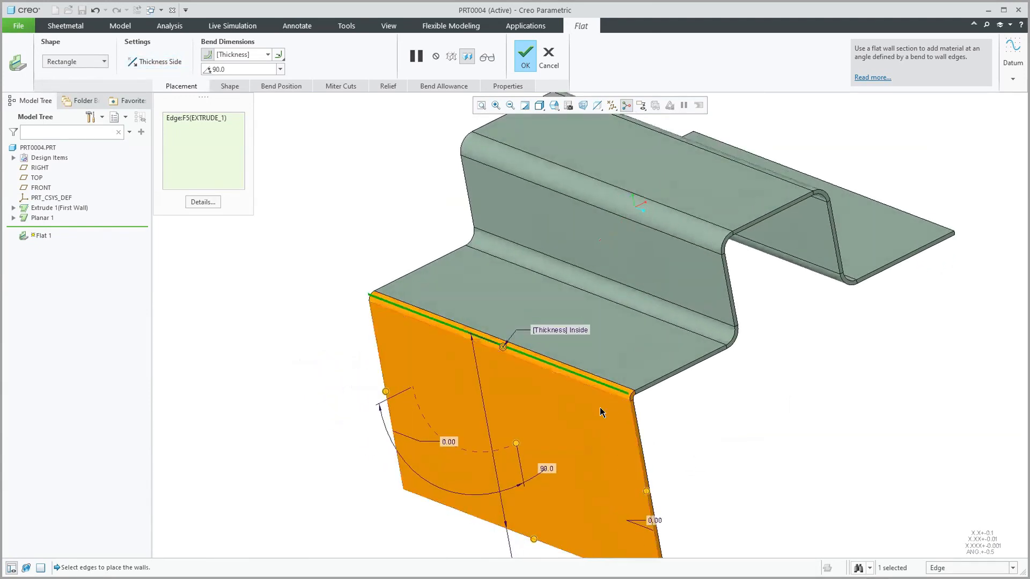
Try the second to fourth bend positions on the flat wall, with offsets of 0.66 and 1.56 for the last two
{"action": "left_click", "coordinate": [273, 87]}
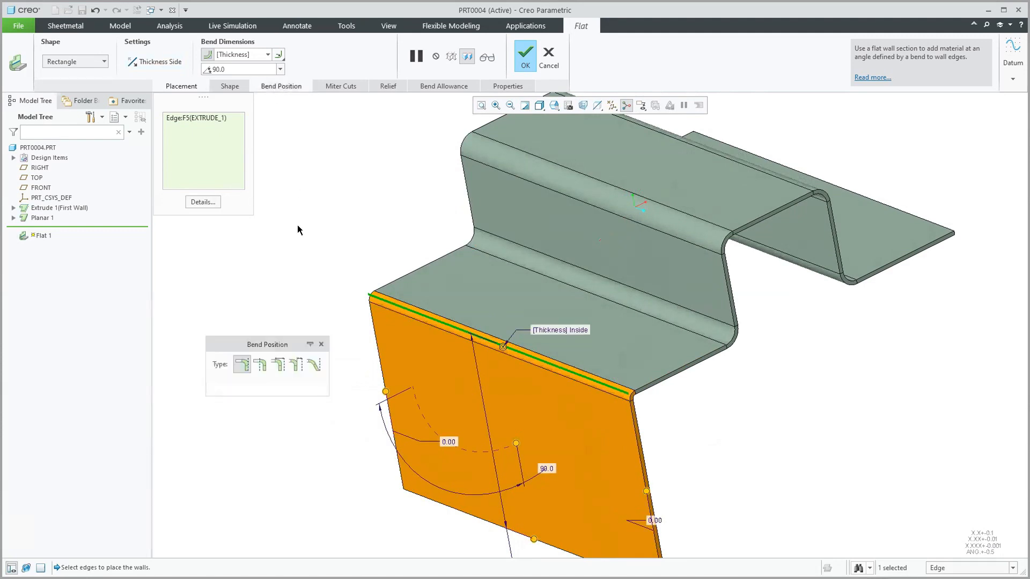
{"action": "left_click", "coordinate": [261, 367]}
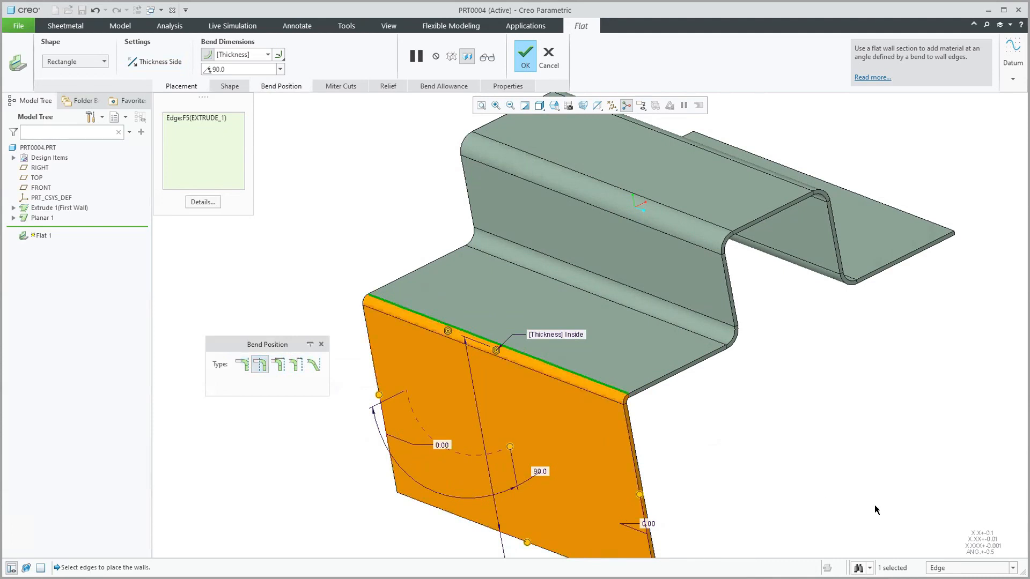
{"action": "left_click", "coordinate": [278, 366]}
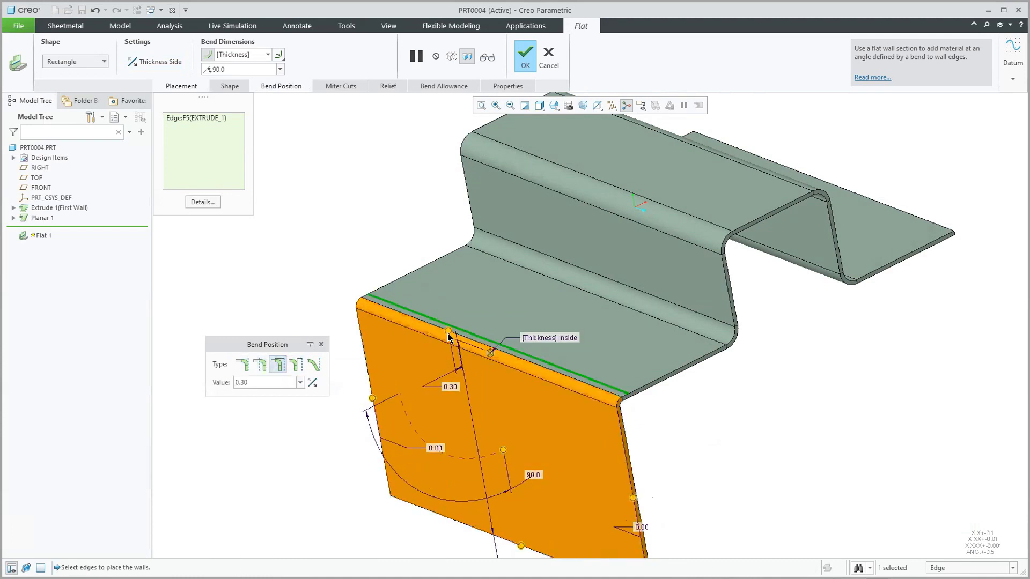
{"action": "left_click_drag", "start_coordinate": [448, 332], "coordinate": [476, 344]}
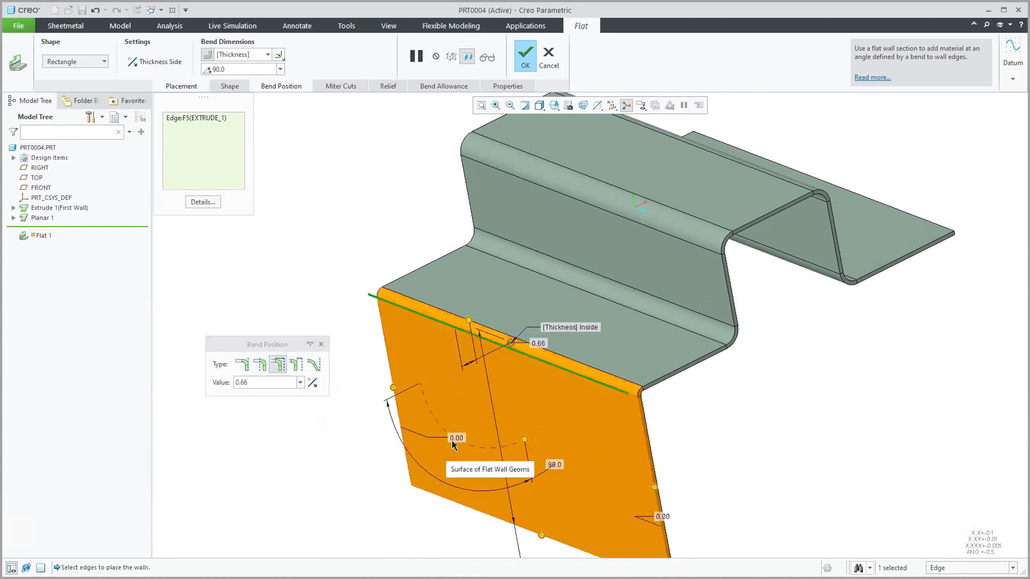
{"action": "left_click", "coordinate": [297, 365]}
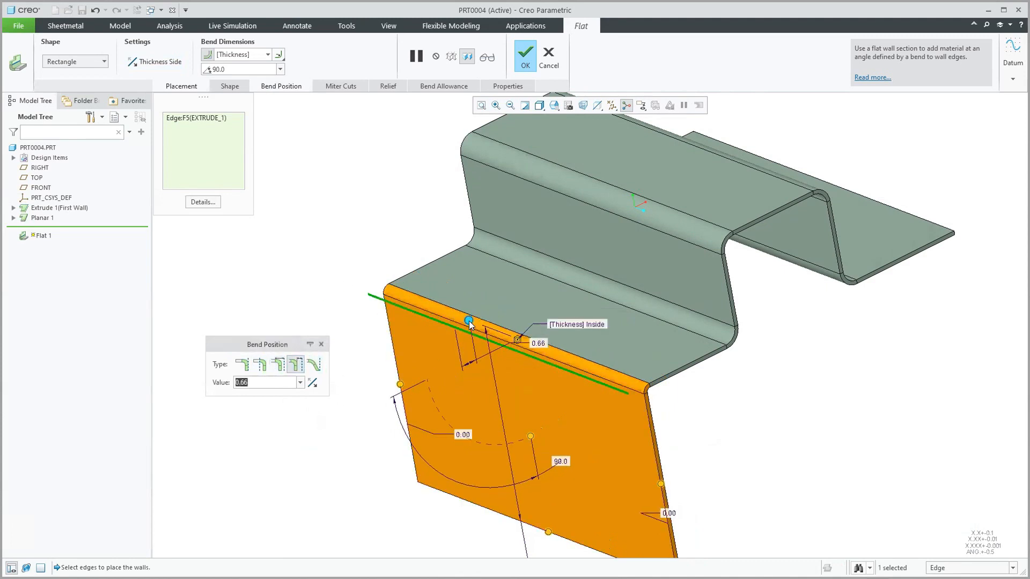
{"action": "left_click_drag", "start_coordinate": [470, 323], "coordinate": [488, 310]}
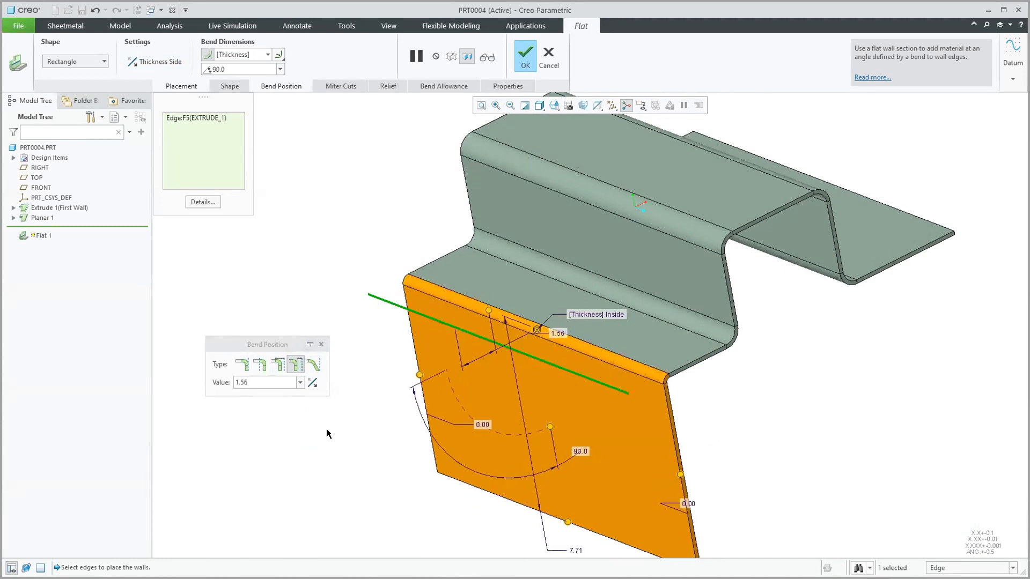
Set the bend angle to 60 and try the fifth bend position while changing the wall height to 6.13
{"action": "double_click", "coordinate": [233, 72]}
{"action": "type", "text": "60"}
{"action": "key", "text": "Return"}
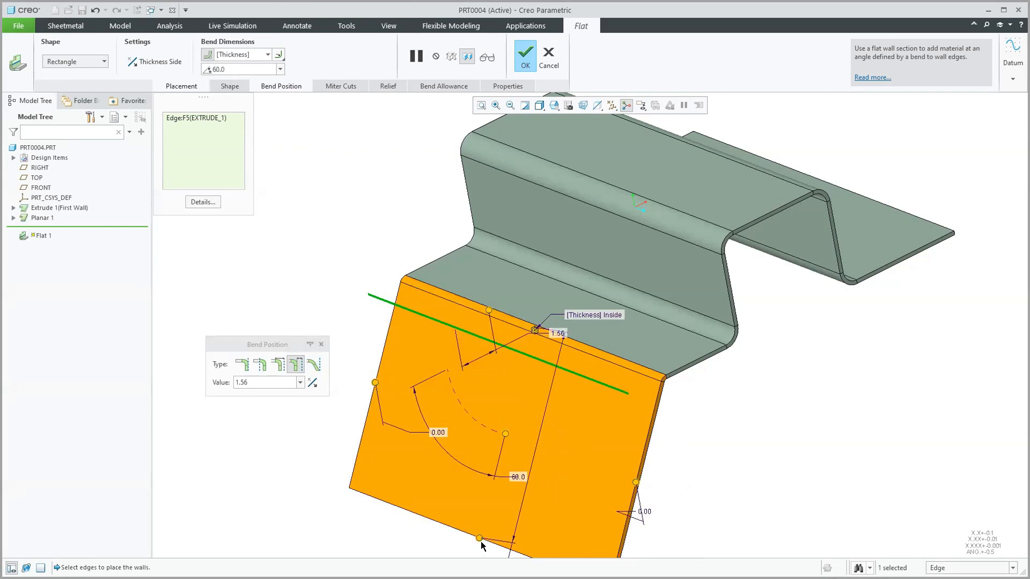
{"action": "left_click_drag", "start_coordinate": [477, 541], "coordinate": [507, 430]}
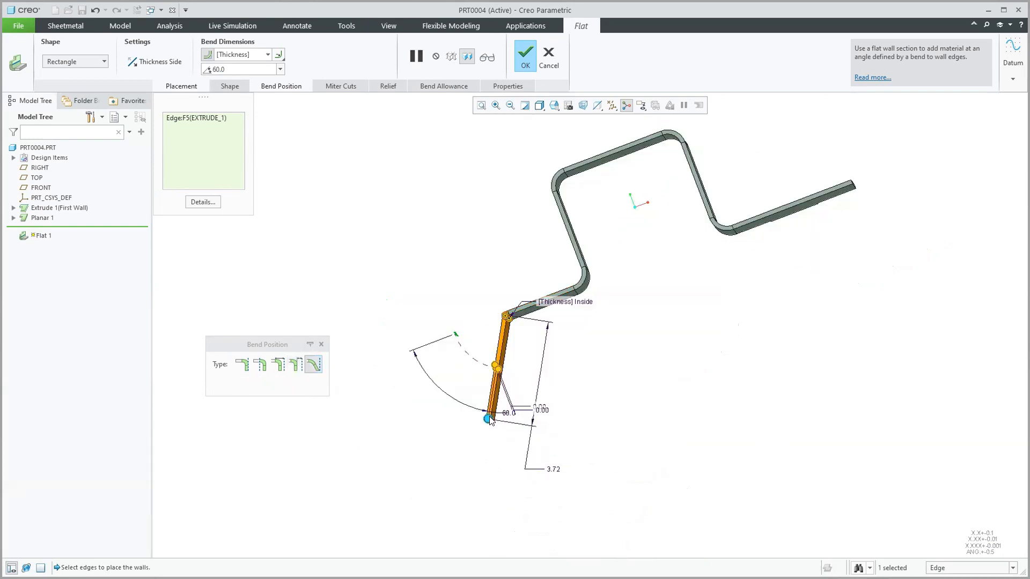
{"action": "left_click_drag", "start_coordinate": [489, 419], "coordinate": [494, 391]}
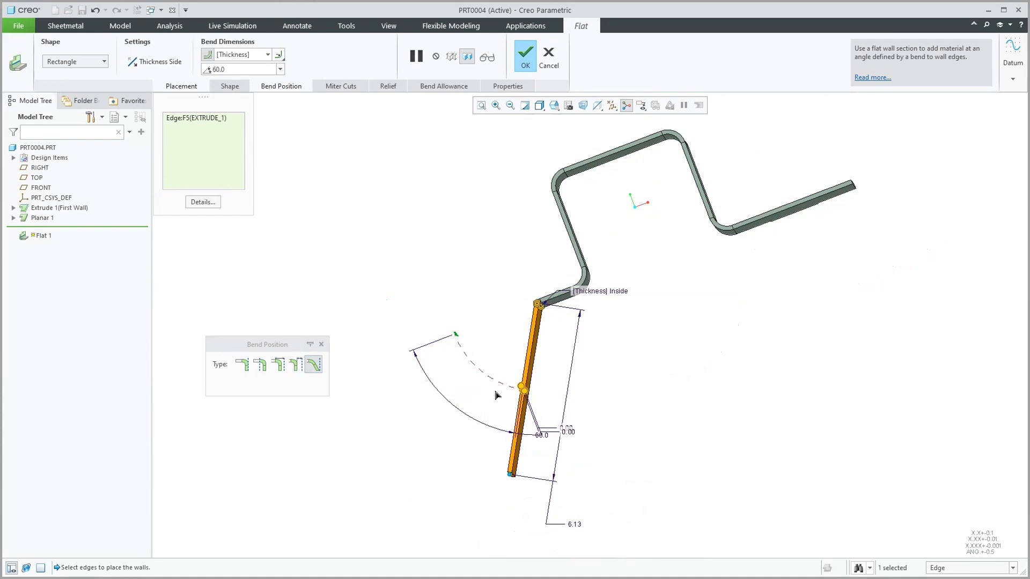
Return the flat wall to the first bend position and set its bend angle to 90
{"action": "left_click", "coordinate": [247, 365]}
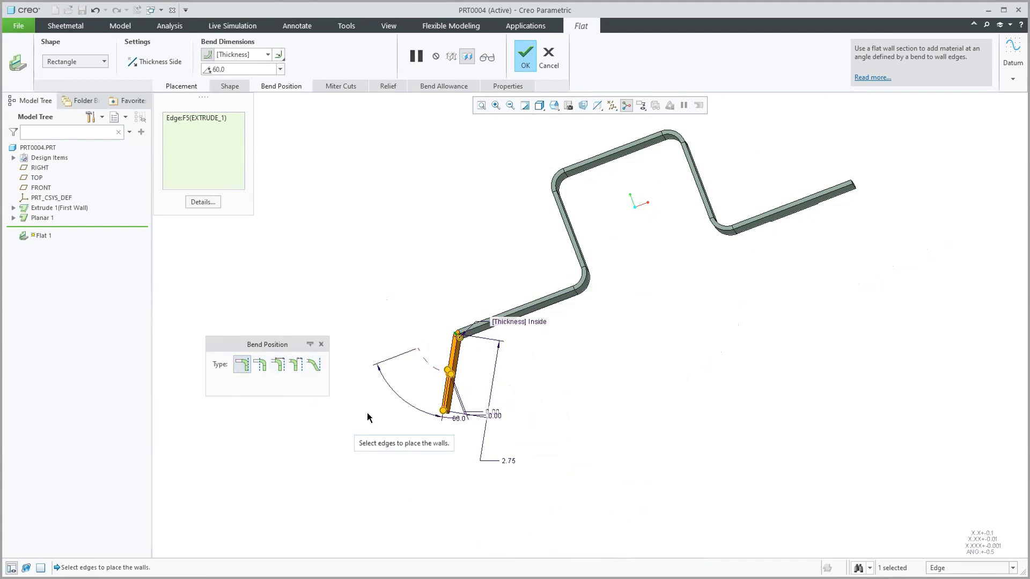
{"action": "double_click", "coordinate": [238, 69]}
{"action": "type", "text": "90"}
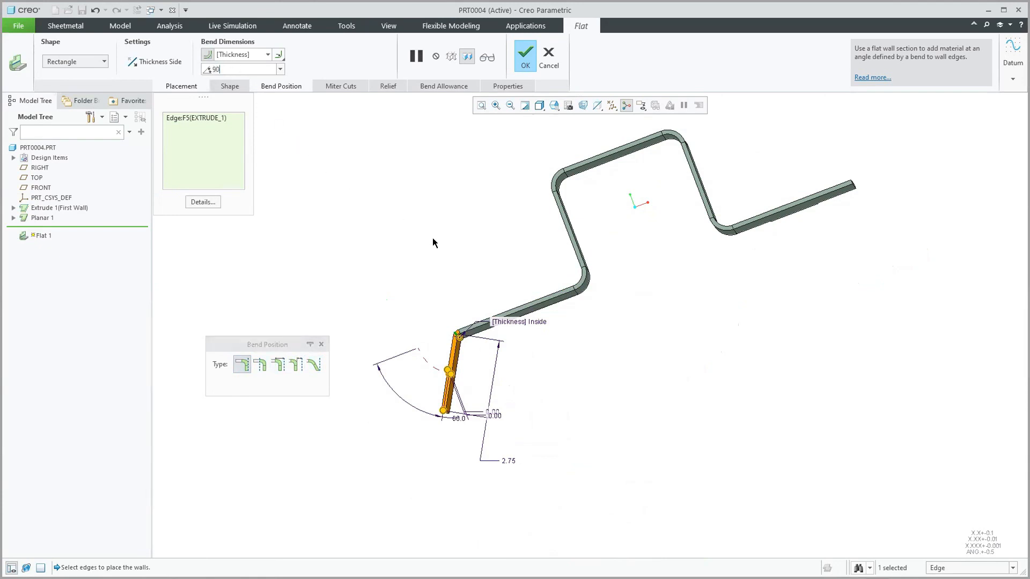
{"action": "key", "text": "Return"}
Shorten one end of the flat wall with an end offset of 2.81
{"action": "middle_click_drag", "start_coordinate": [316, 231], "coordinate": [374, 329]}
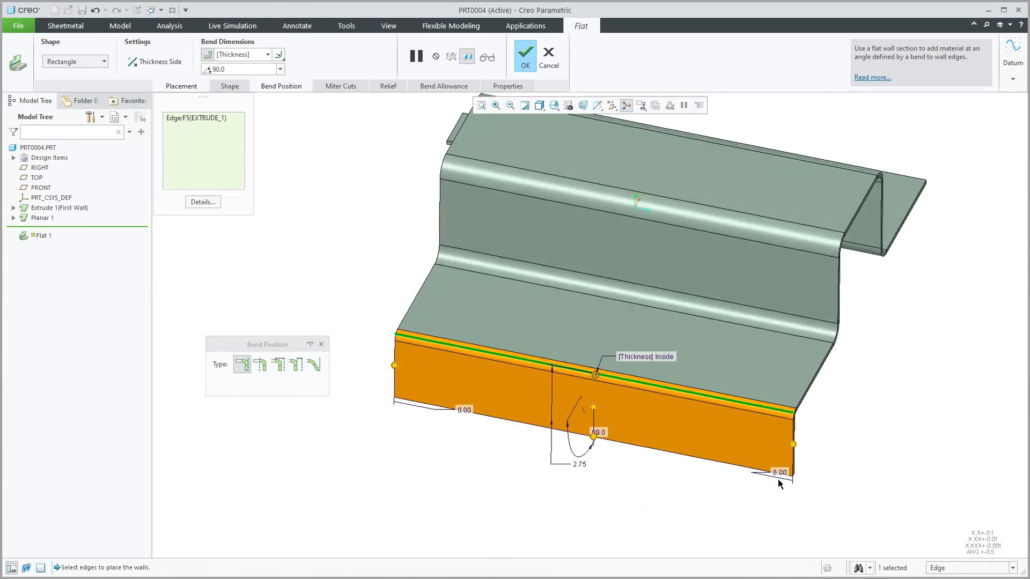
{"action": "left_click_drag", "start_coordinate": [793, 444], "coordinate": [705, 403]}
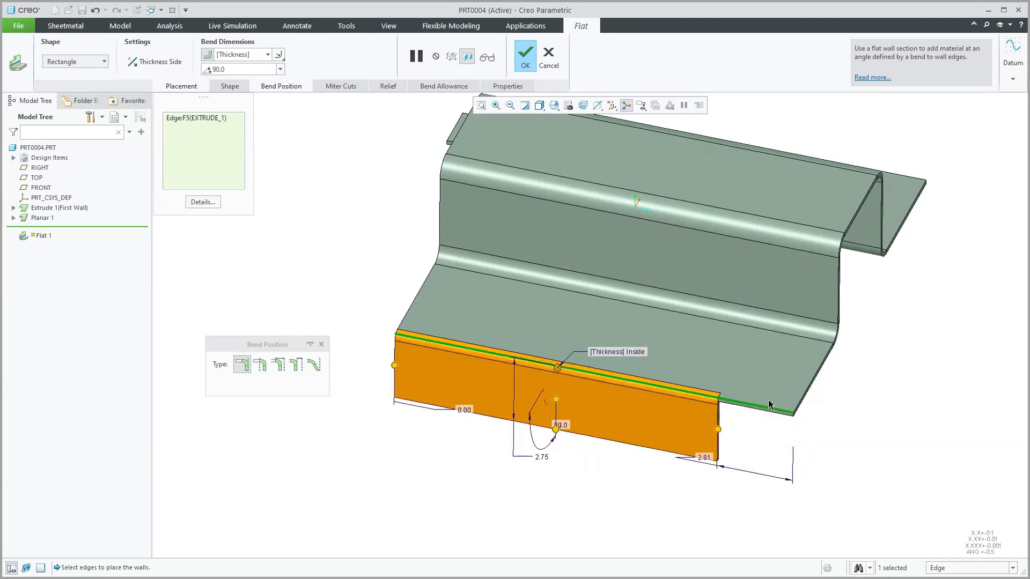
{"action": "scroll", "coordinate": [769, 400], "scroll_direction": "up", "scroll_amount": 2}
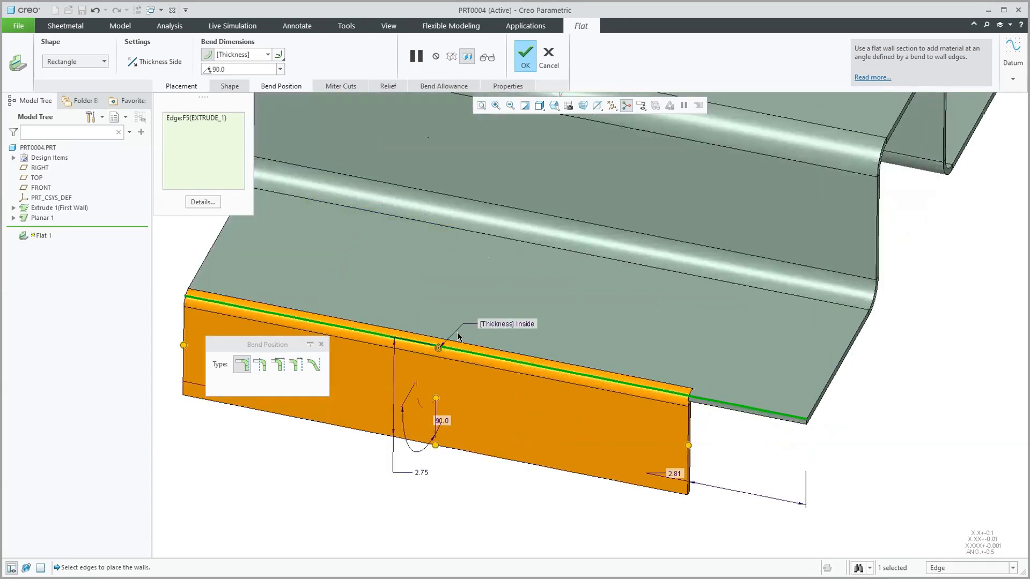
Try the Stretch and Rectangular bend reliefs on the flat wall, and set the relief type to Obround
{"action": "left_click", "coordinate": [393, 86]}
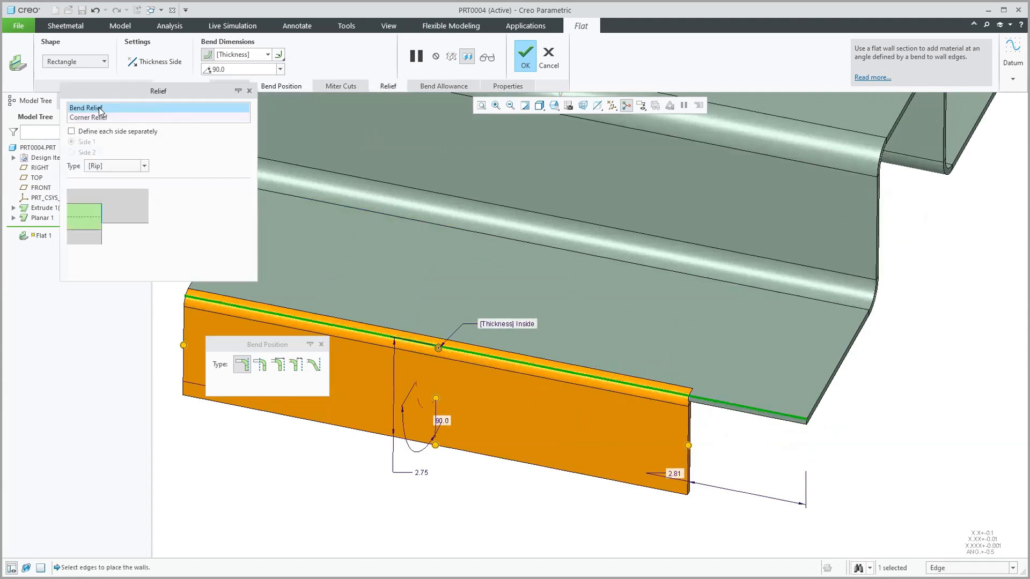
{"action": "left_click", "coordinate": [143, 166]}
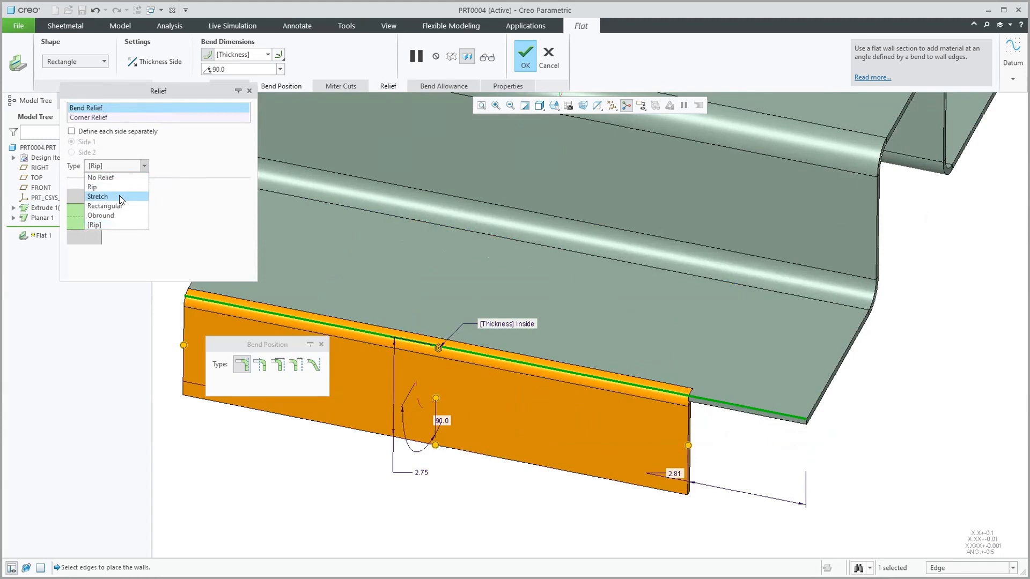
{"action": "left_click", "coordinate": [98, 197]}
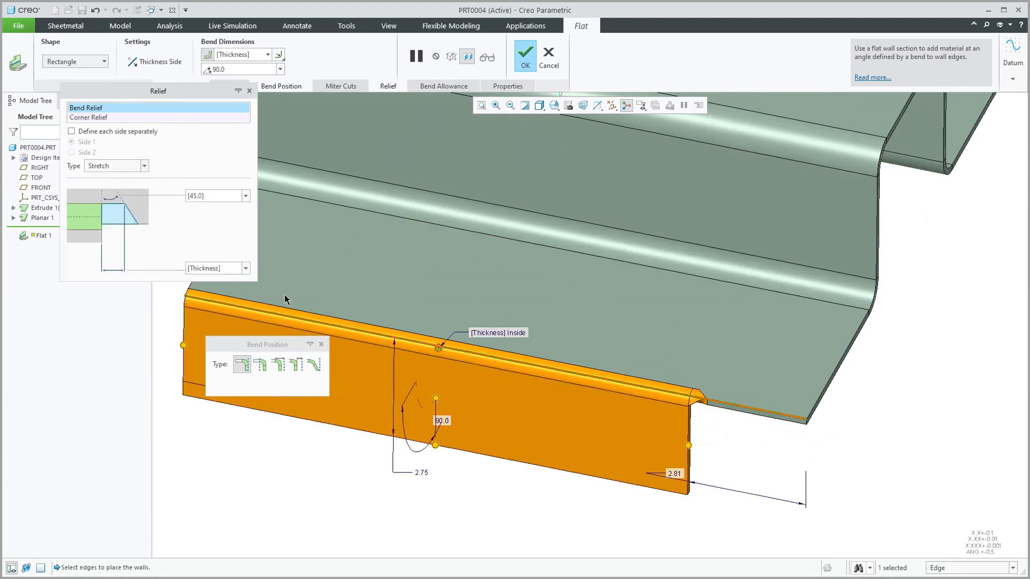
{"action": "left_click", "coordinate": [144, 166]}
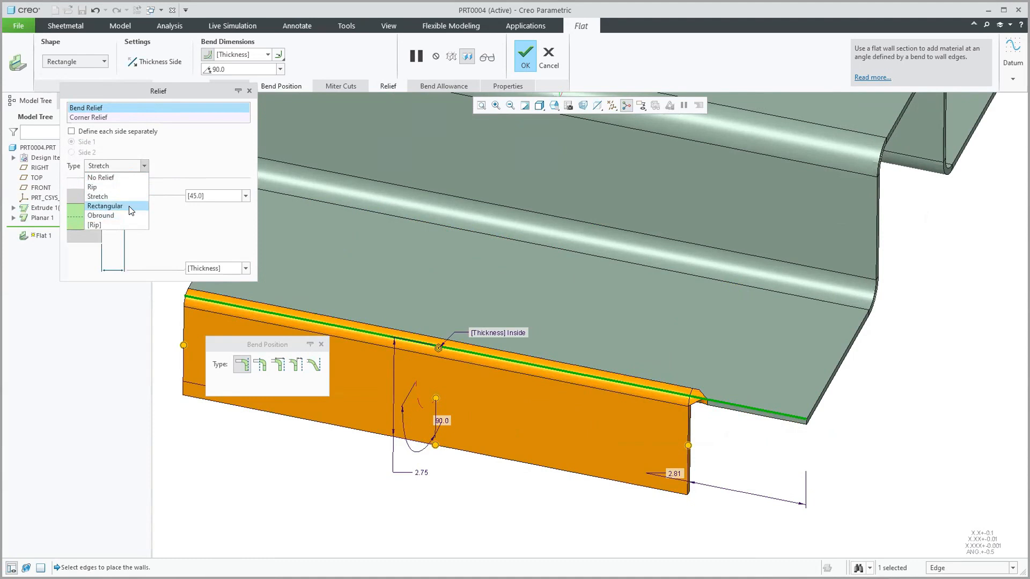
{"action": "left_click", "coordinate": [131, 209]}
{"action": "left_click", "coordinate": [144, 166]}
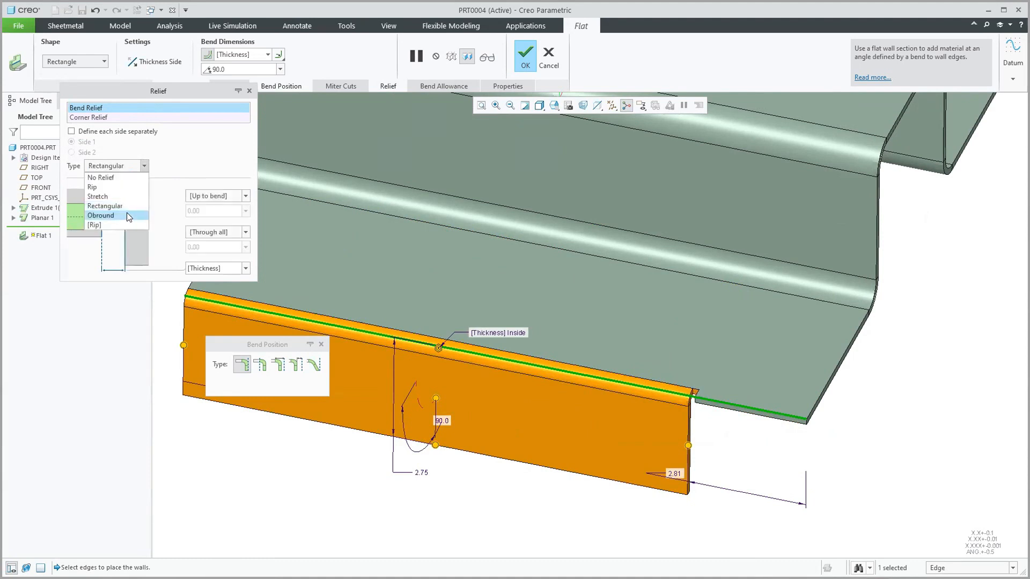
{"action": "left_click", "coordinate": [127, 214]}
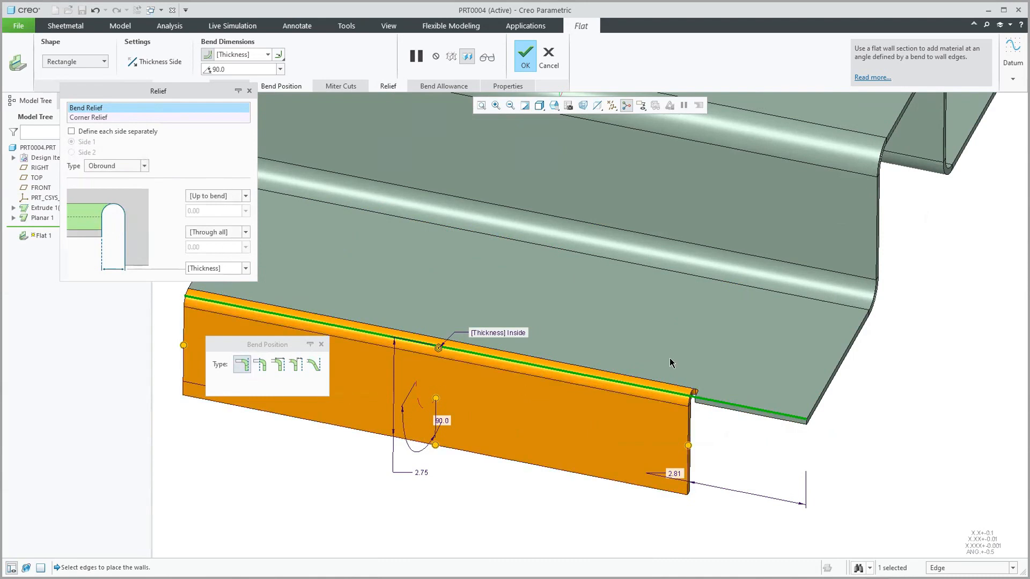
Shorten the other end of the flat wall with an end offset of 1.97
{"action": "middle_click_drag", "start_coordinate": [671, 361], "coordinate": [562, 435]}
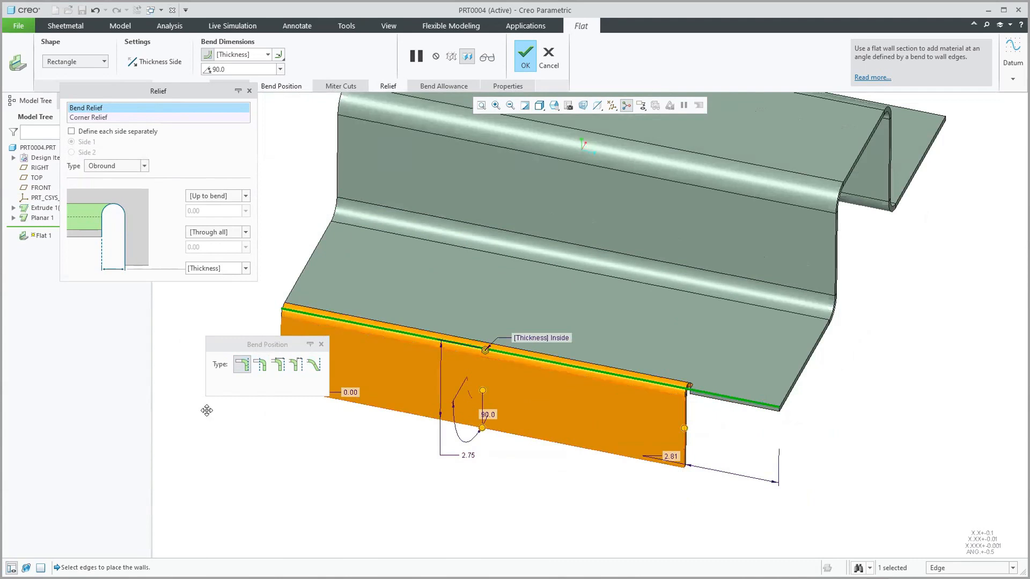
{"action": "left_click_drag", "start_coordinate": [268, 344], "coordinate": [206, 410]}
{"action": "left_click_drag", "start_coordinate": [280, 348], "coordinate": [348, 362]}
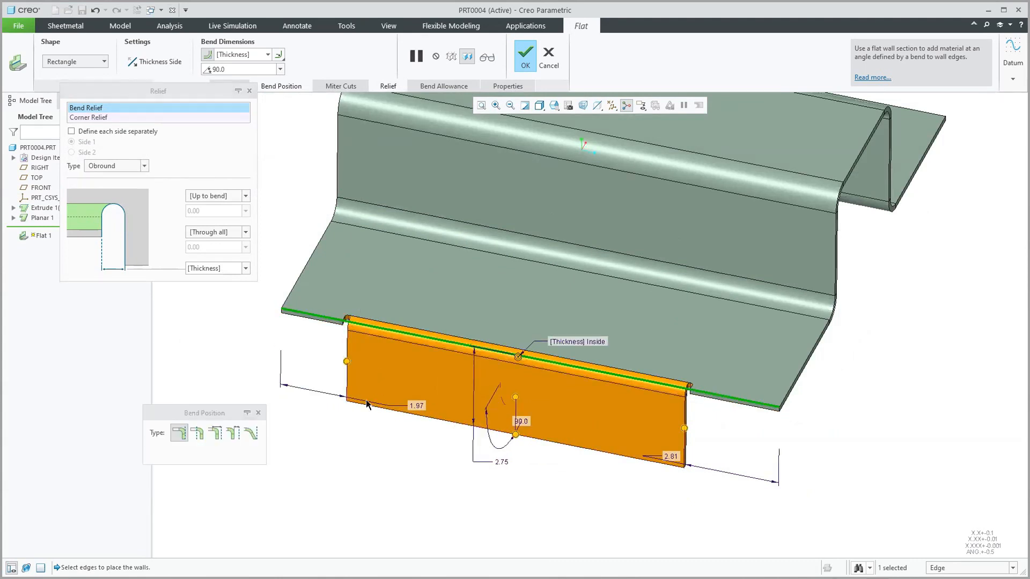
Define the bend relief separately for each side and set side 2 to Rip
{"action": "left_click", "coordinate": [72, 132]}
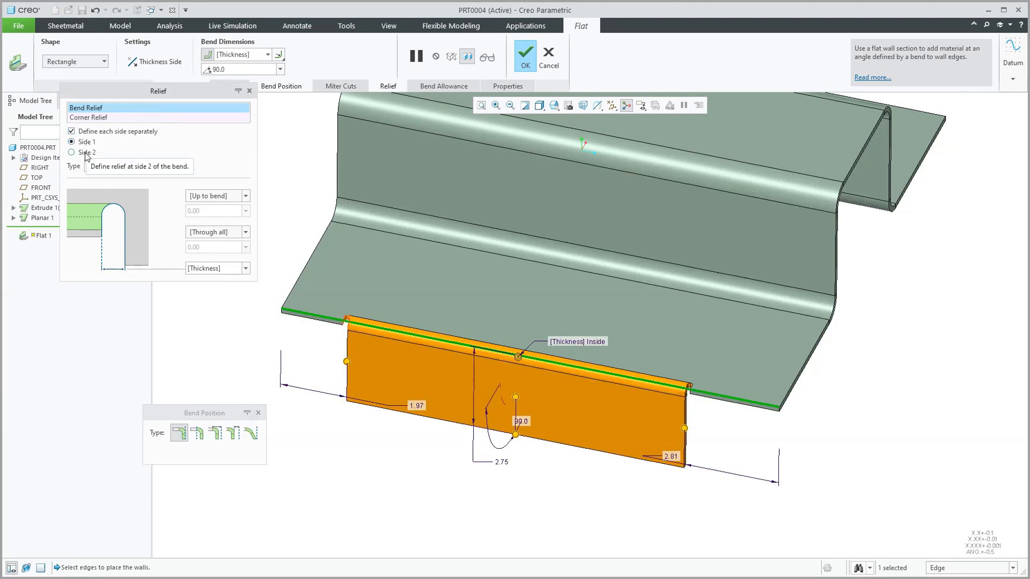
{"action": "left_click", "coordinate": [86, 154]}
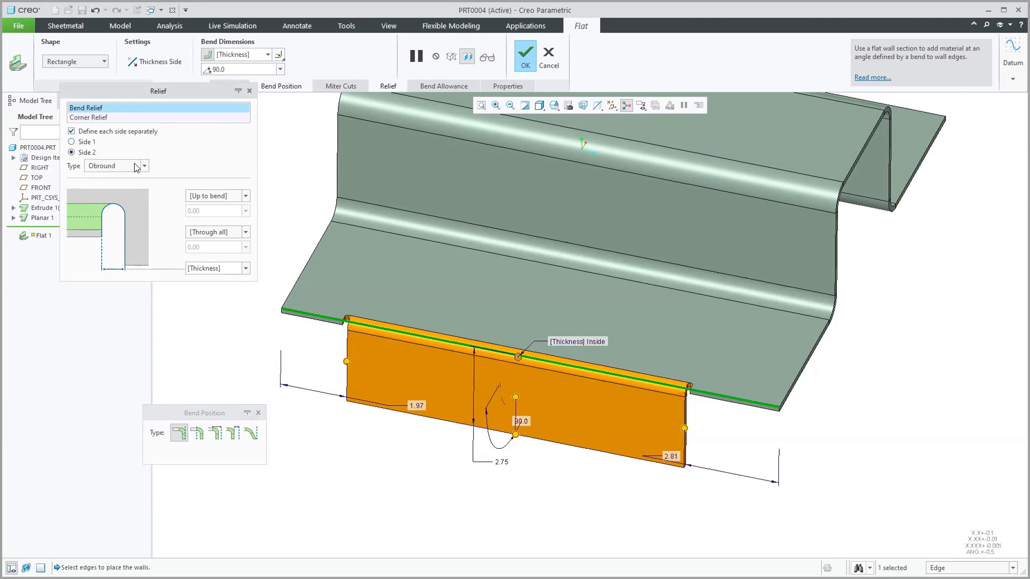
{"action": "left_click", "coordinate": [144, 168]}
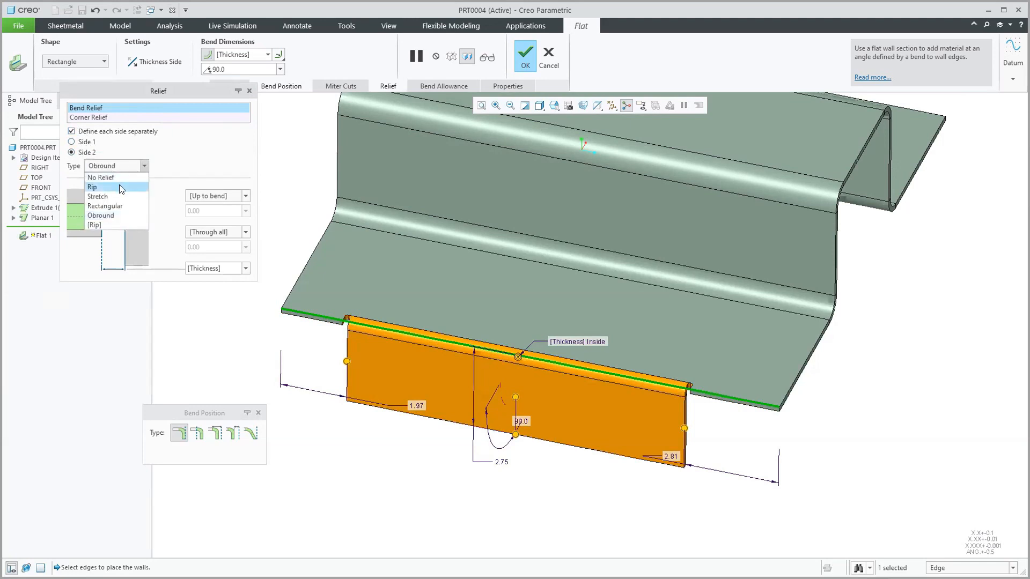
{"action": "left_click", "coordinate": [119, 185]}
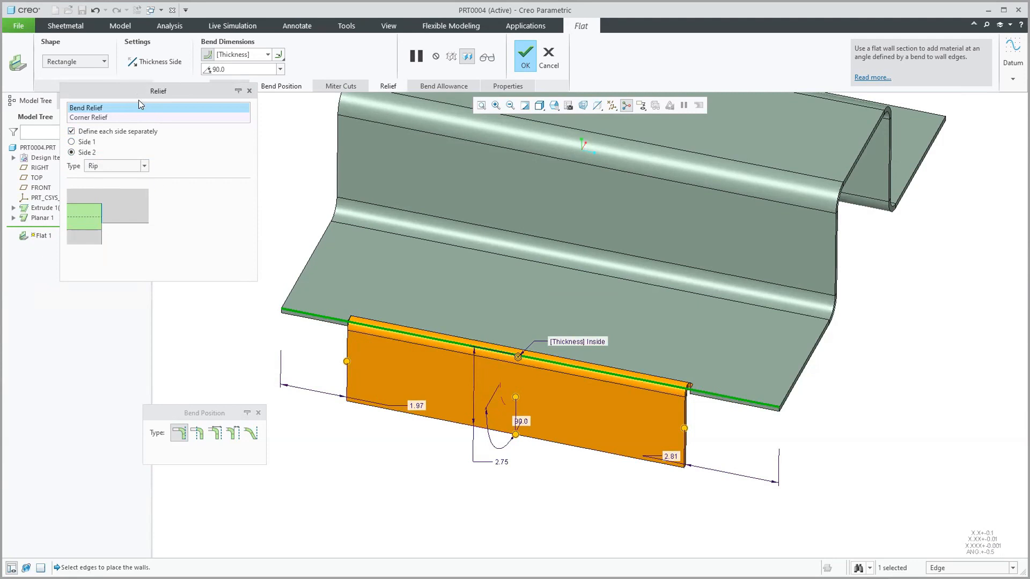
Move the Relief window aside and discard the unfinished flat wall feature
{"action": "left_click_drag", "start_coordinate": [139, 100], "coordinate": [190, 173]}
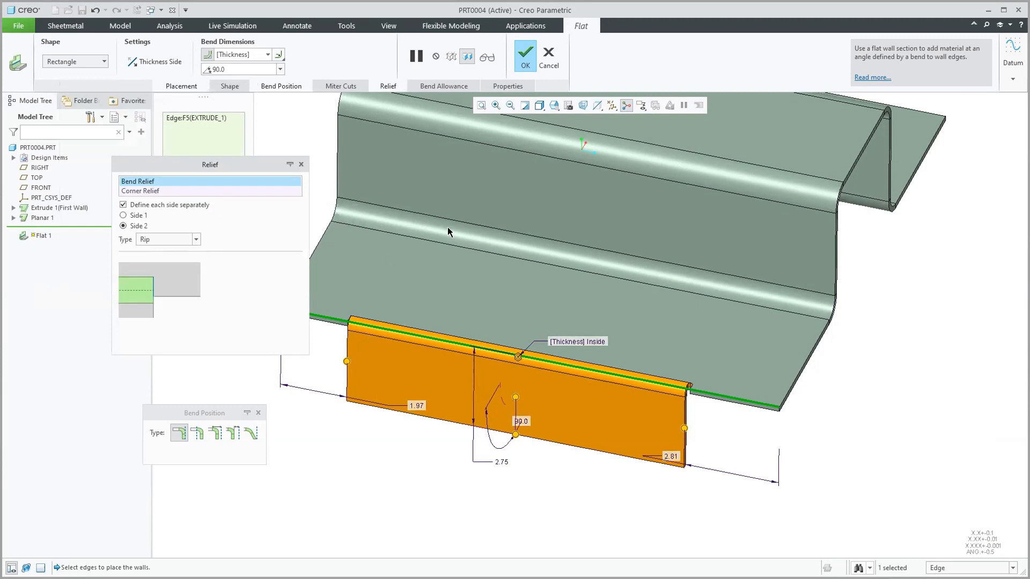
{"action": "left_click", "coordinate": [550, 59]}
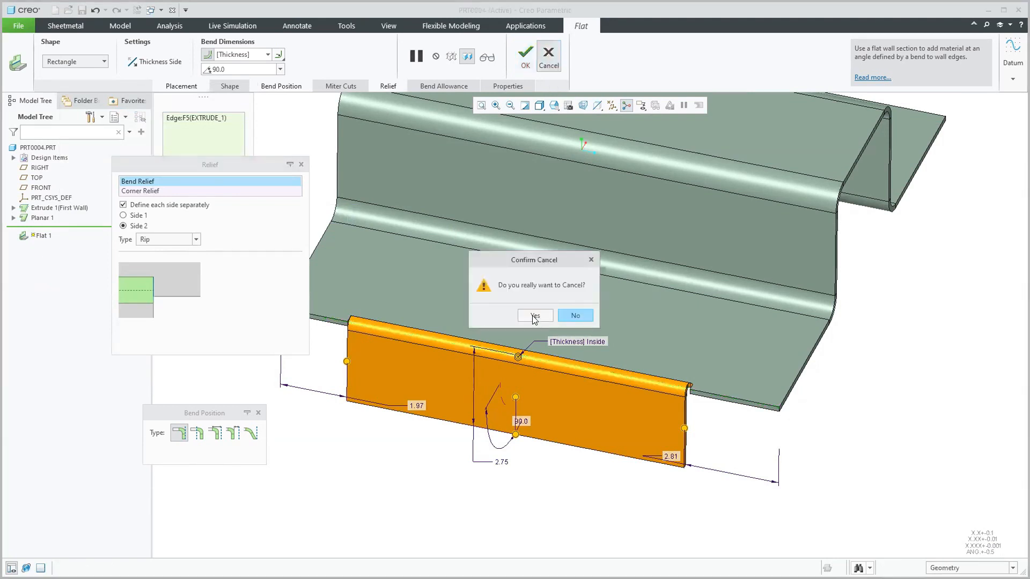
{"action": "left_click", "coordinate": [535, 316]}
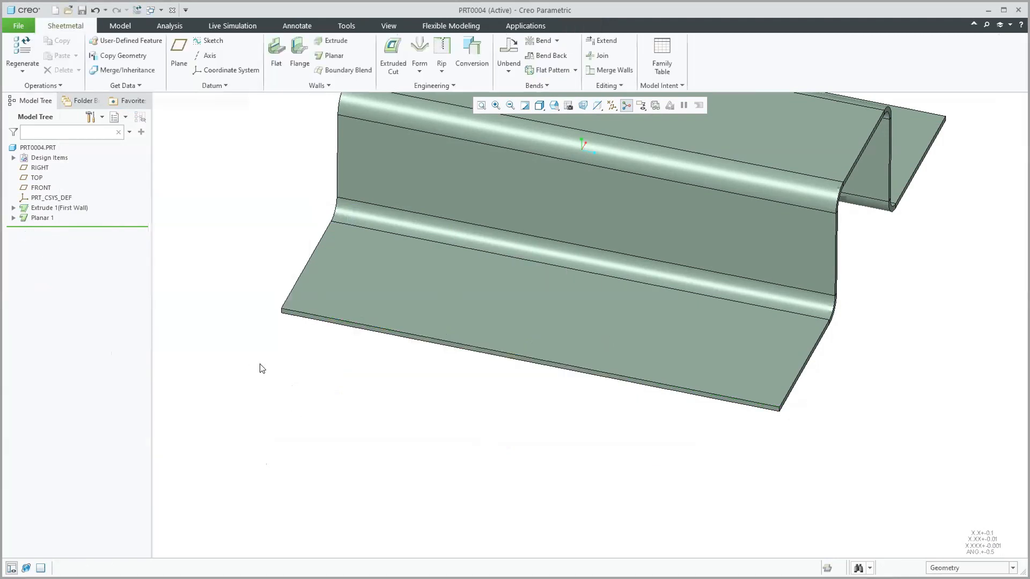
Create a flat wall along the lower flange's long outer edge and its adjoining short end edge, with a height of 2.00
{"action": "left_click", "coordinate": [275, 52]}
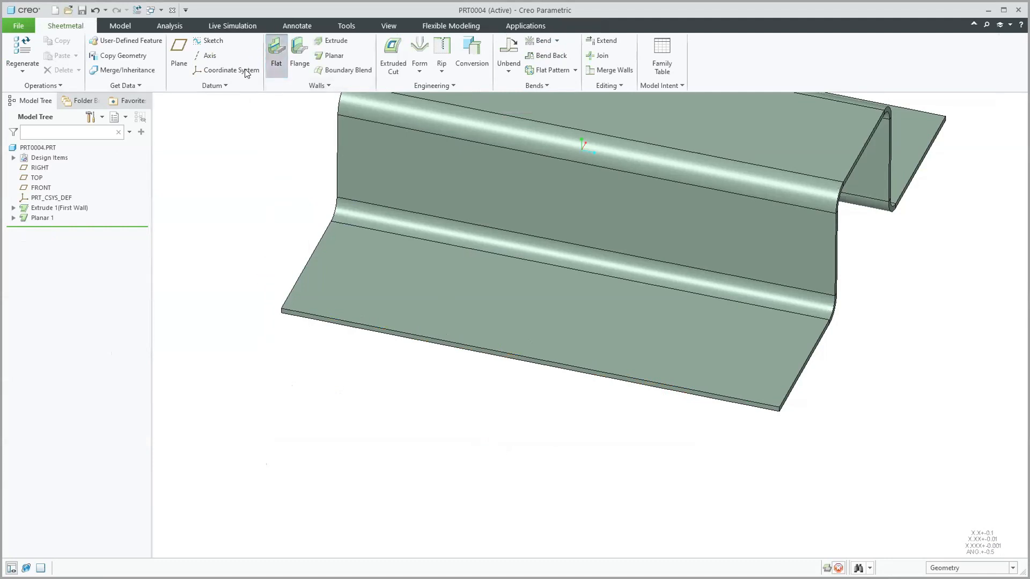
{"action": "left_click", "coordinate": [486, 350]}
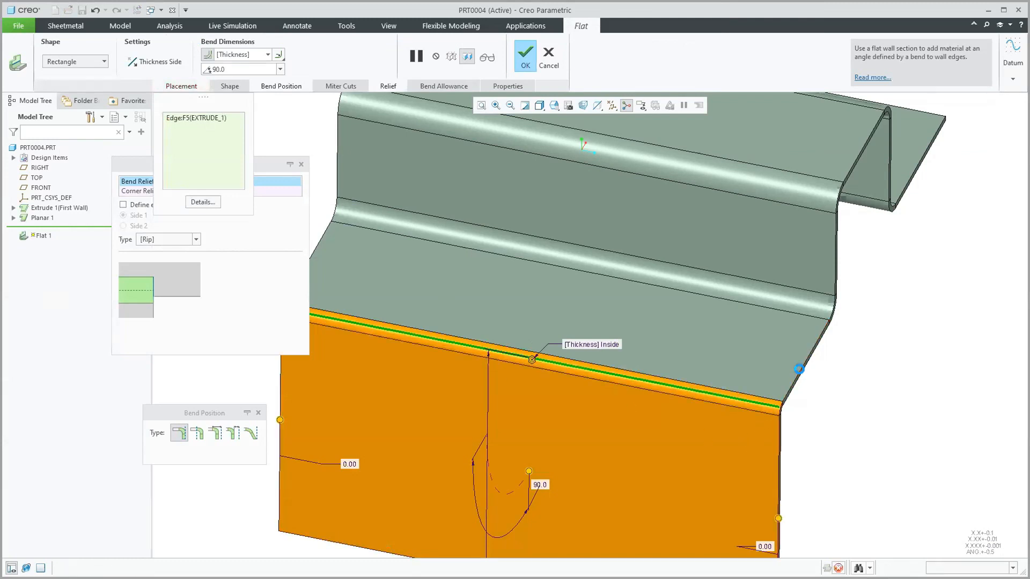
{"action": "left_click", "coordinate": [792, 377], "text": "ctrl"}
{"action": "scroll", "coordinate": [641, 381], "scroll_direction": "up", "scroll_amount": 3}
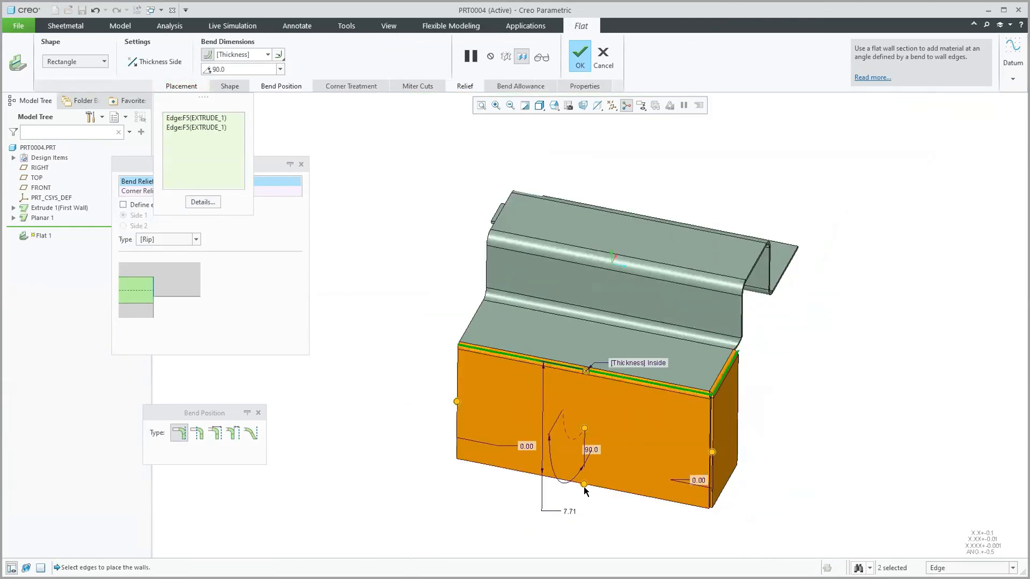
{"action": "left_click_drag", "start_coordinate": [585, 485], "coordinate": [585, 398]}
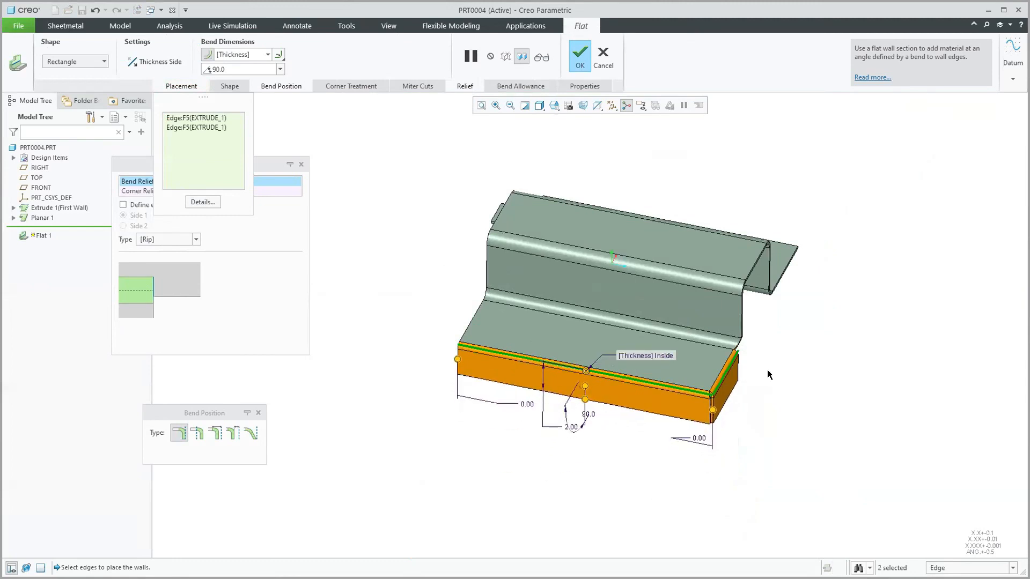
Close the open relief, bend position and placement settings of the flat wall
{"action": "scroll", "coordinate": [767, 369], "scroll_direction": "down", "scroll_amount": 3}
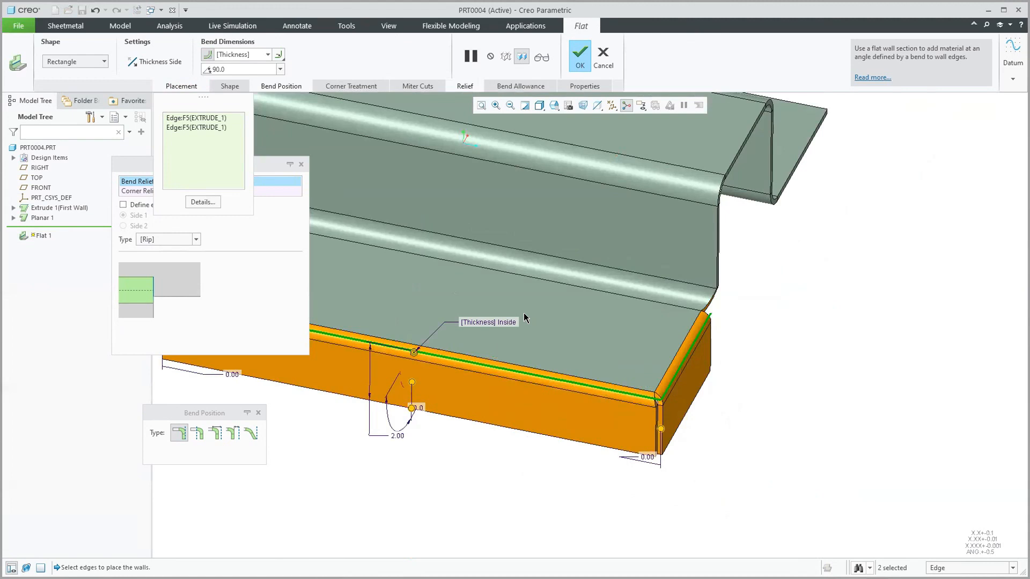
{"action": "mouse_move", "coordinate": [456, 453]}
{"action": "middle_mouse_down"}
{"action": "mouse_move", "coordinate": [510, 457]}
{"action": "mouse_move", "coordinate": [454, 439]}
{"action": "mouse_move", "coordinate": [553, 449]}
{"action": "middle_mouse_up"}
{"action": "scroll", "coordinate": [819, 439], "scroll_direction": "up", "scroll_amount": 2}
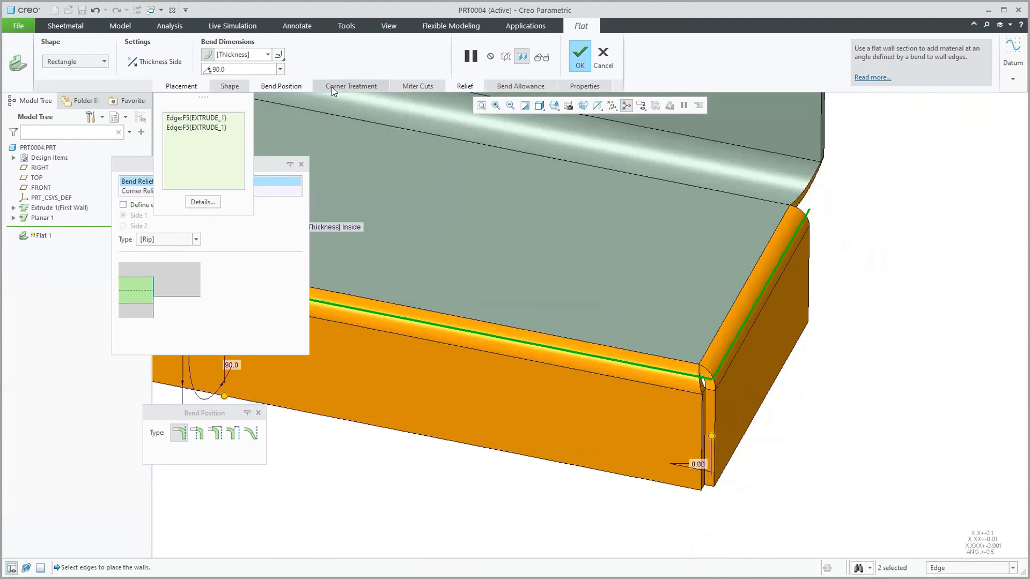
{"action": "left_click", "coordinate": [300, 166]}
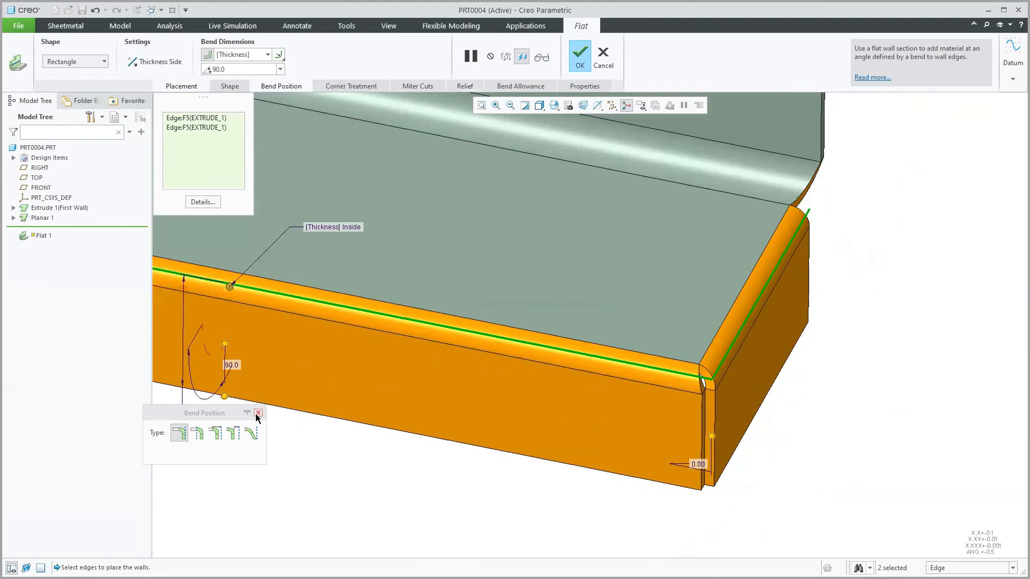
{"action": "left_click", "coordinate": [258, 413]}
{"action": "left_click", "coordinate": [189, 86]}
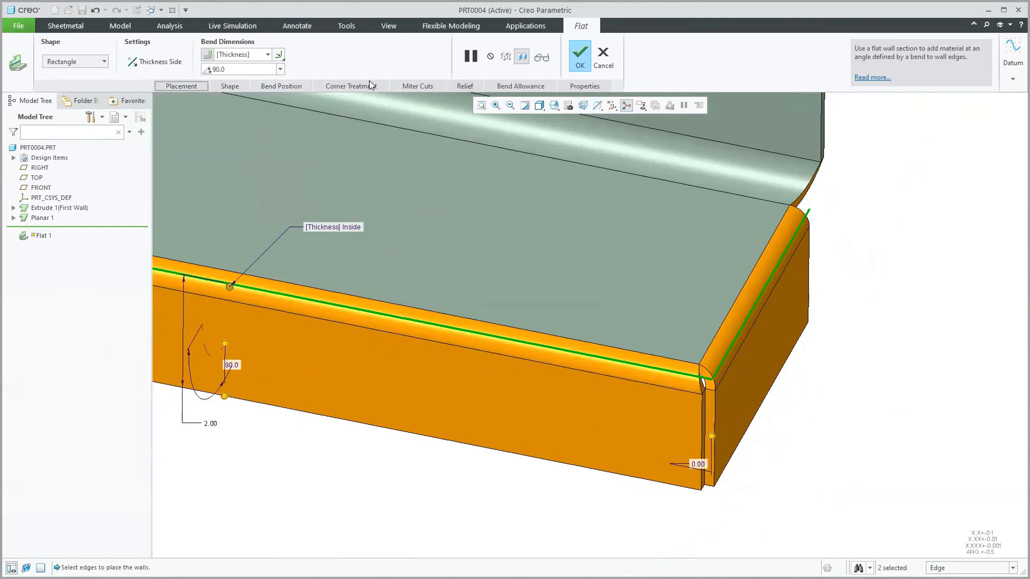
Try the Create with Seam and Do not Create geometry options for Corner 2, and set it to Create with Seam
{"action": "left_click", "coordinate": [345, 86]}
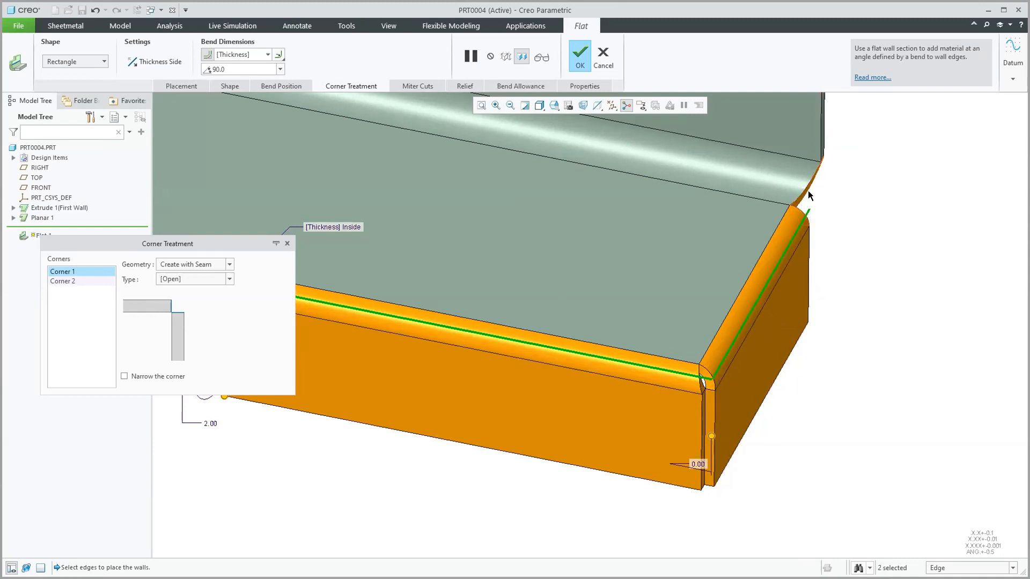
{"action": "left_click", "coordinate": [71, 284]}
{"action": "middle_click_drag", "start_coordinate": [870, 310], "coordinate": [821, 227]}
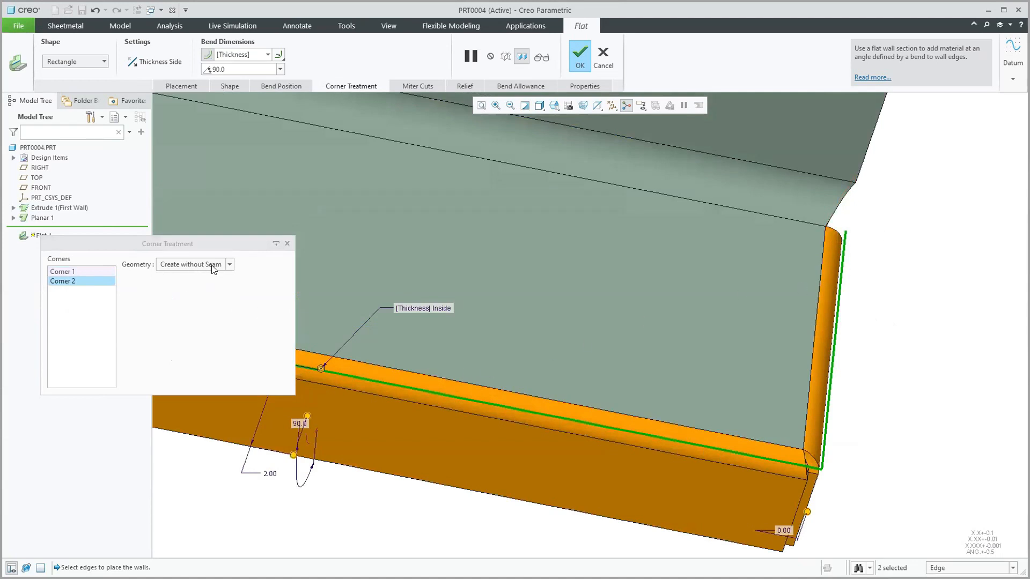
{"action": "left_click", "coordinate": [229, 265]}
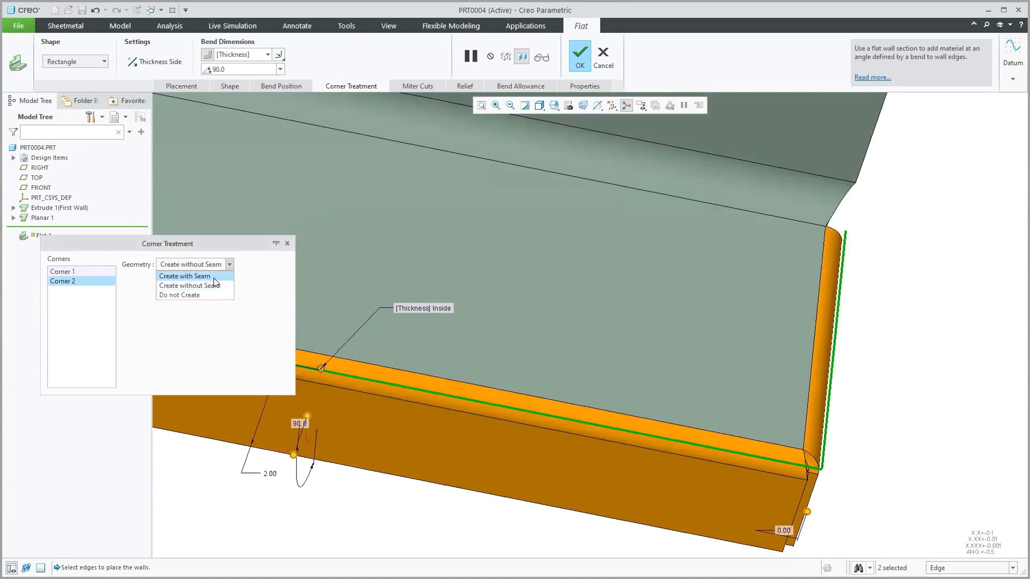
{"action": "left_click", "coordinate": [214, 277]}
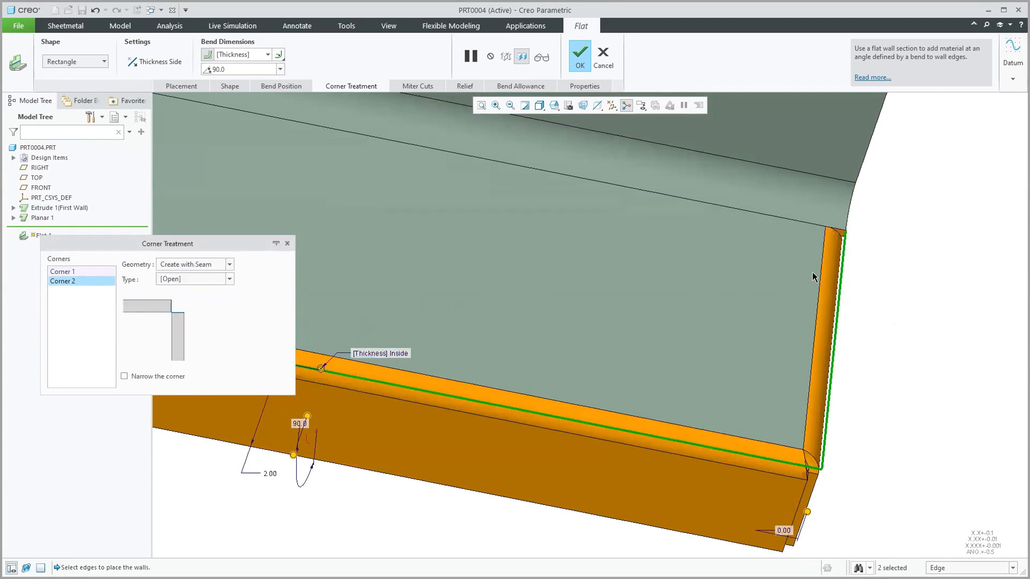
{"action": "left_click", "coordinate": [230, 265]}
{"action": "left_click", "coordinate": [207, 295]}
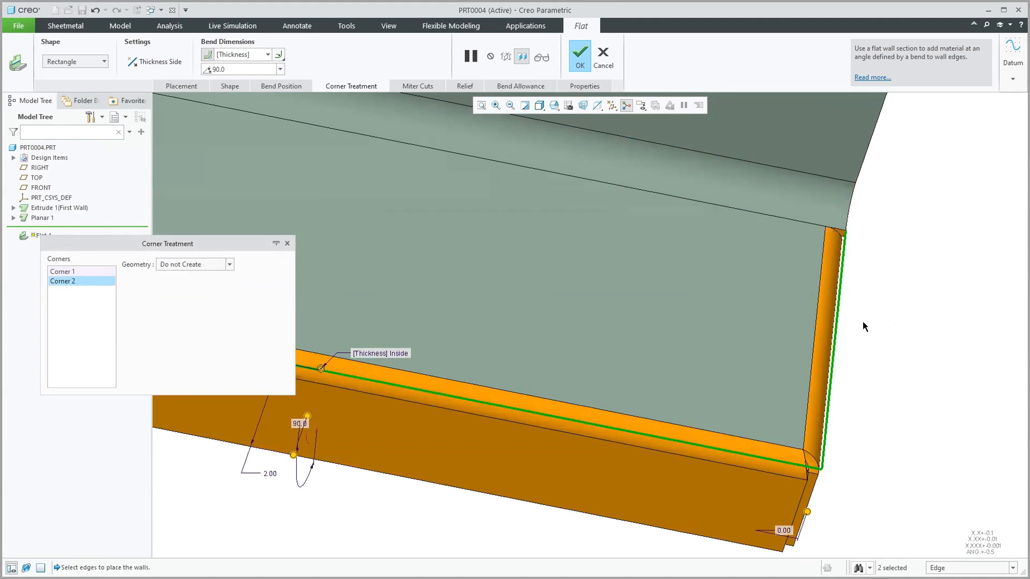
{"action": "left_click", "coordinate": [229, 265]}
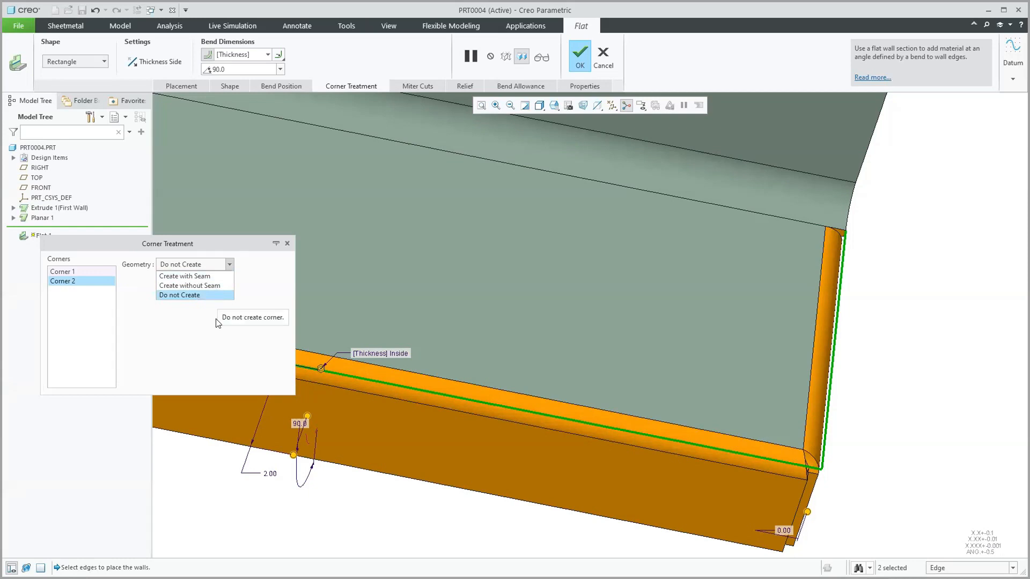
{"action": "left_click", "coordinate": [208, 277]}
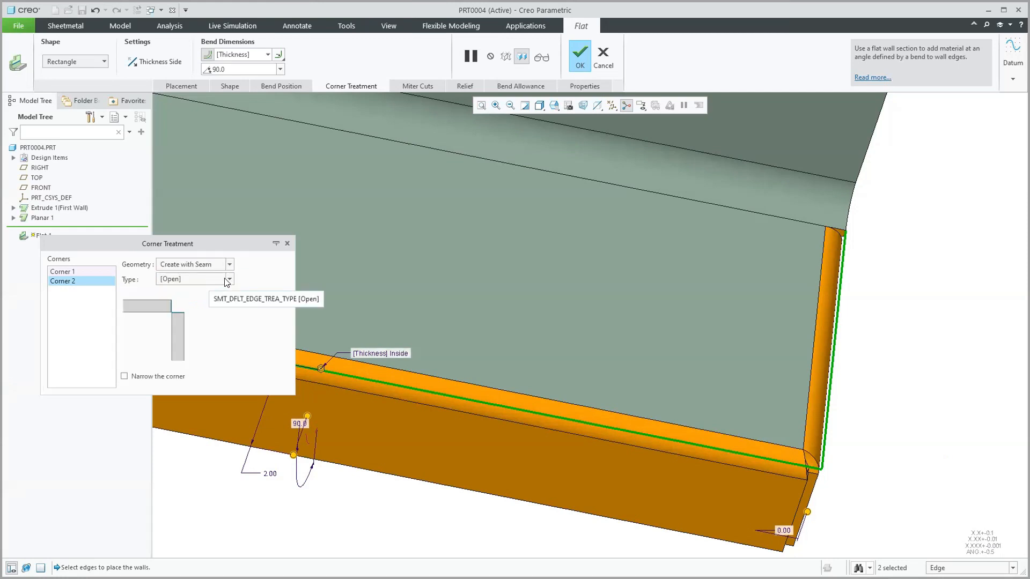
Enable narrowing of the corner for Corner 2 and Corner 1
{"action": "middle_click_drag", "start_coordinate": [891, 490], "coordinate": [713, 424]}
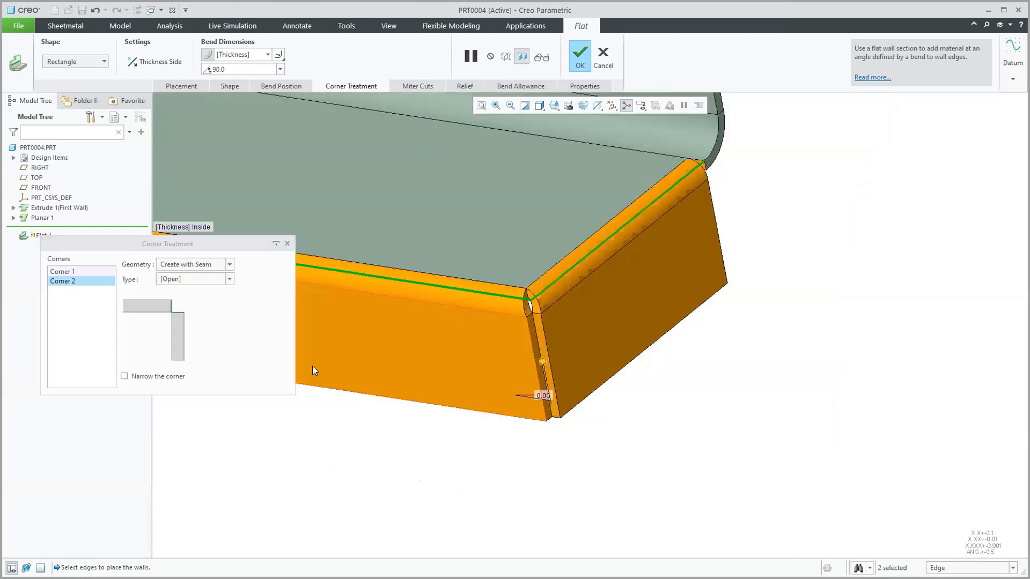
{"action": "left_click", "coordinate": [124, 377]}
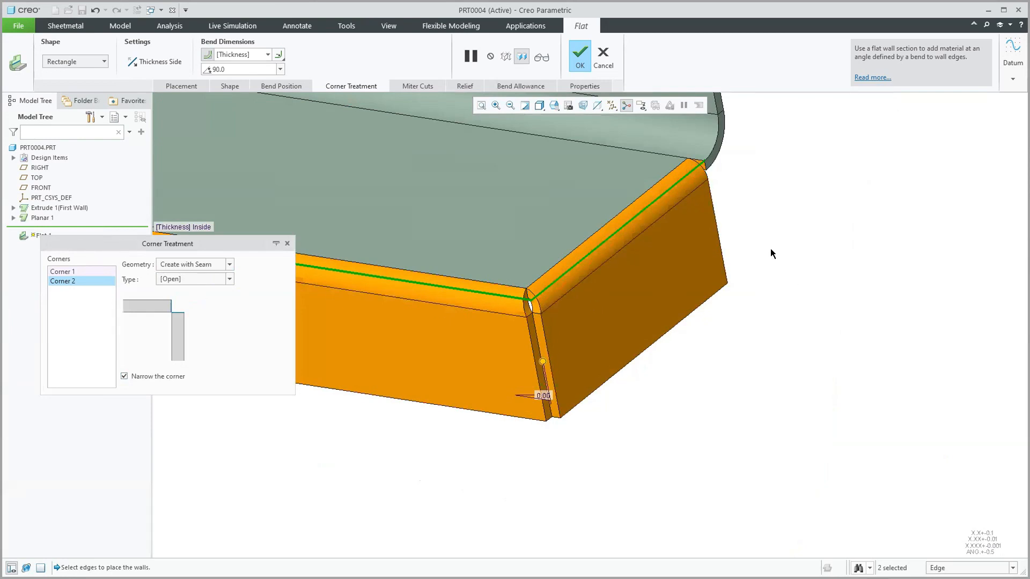
{"action": "left_click", "coordinate": [67, 272]}
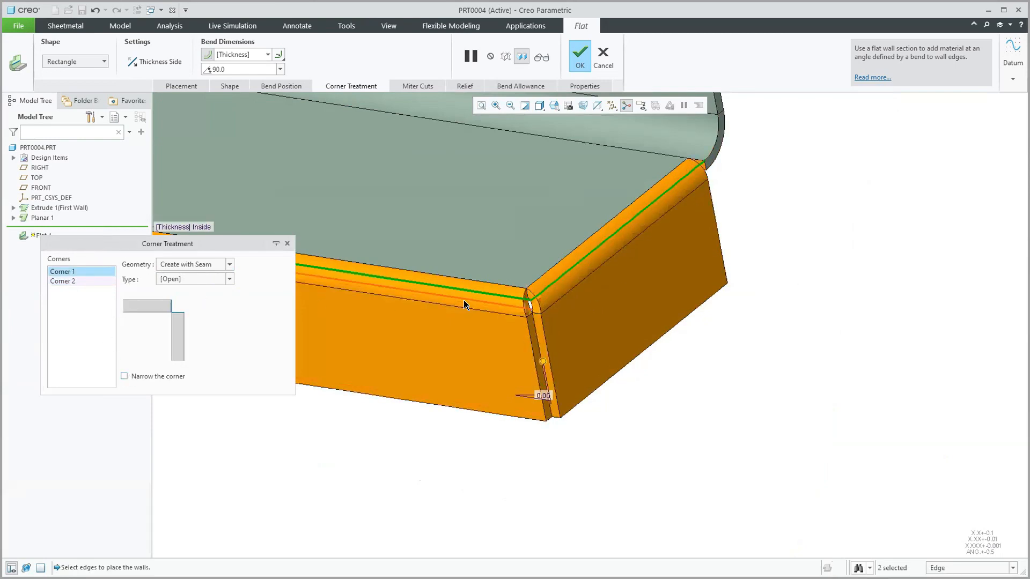
{"action": "left_click", "coordinate": [127, 377]}
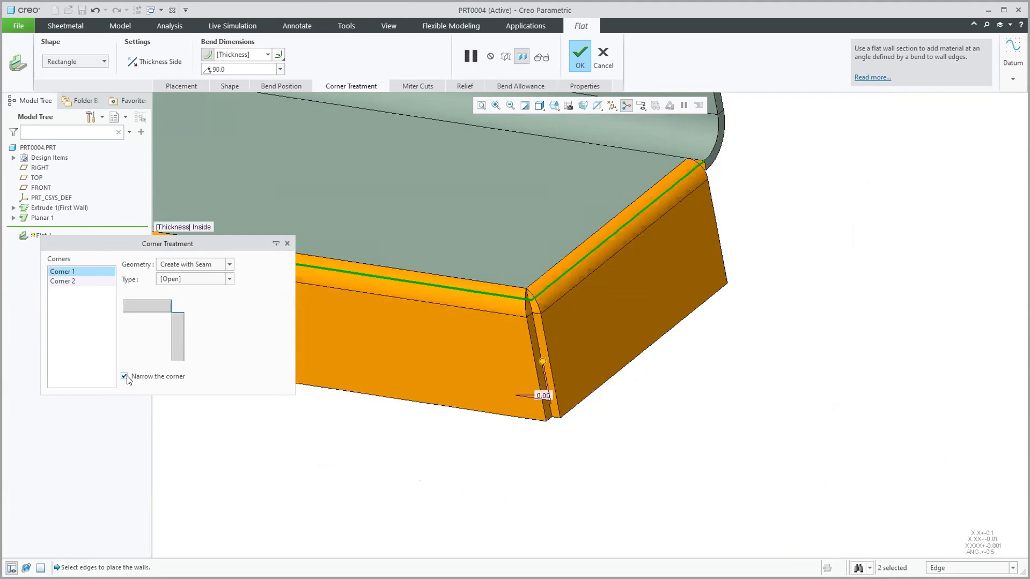
Try the Gap, Blind and Overlap seam types on Corner 1, and set its type to Open
{"action": "left_click", "coordinate": [229, 280]}
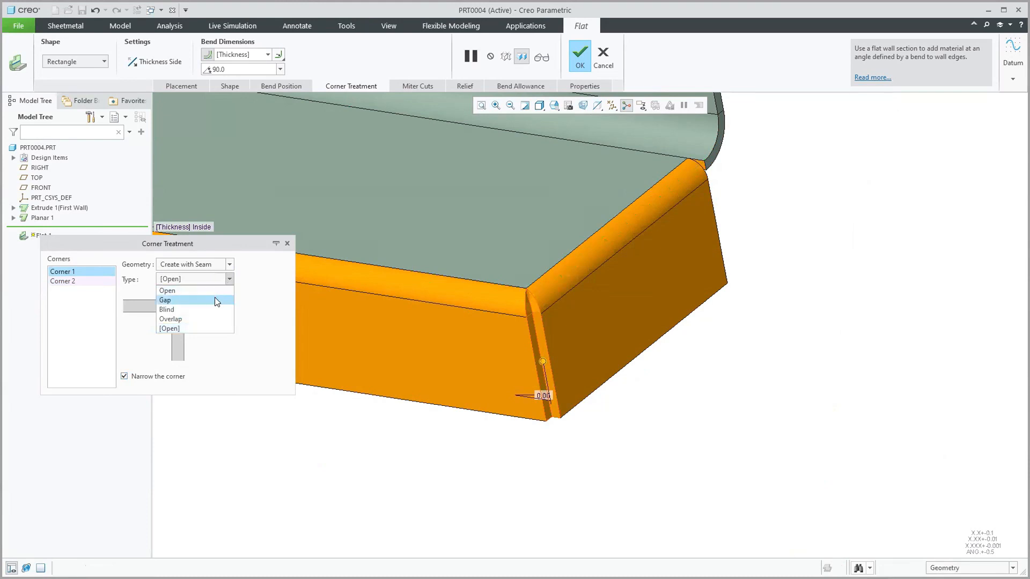
{"action": "left_click", "coordinate": [217, 302]}
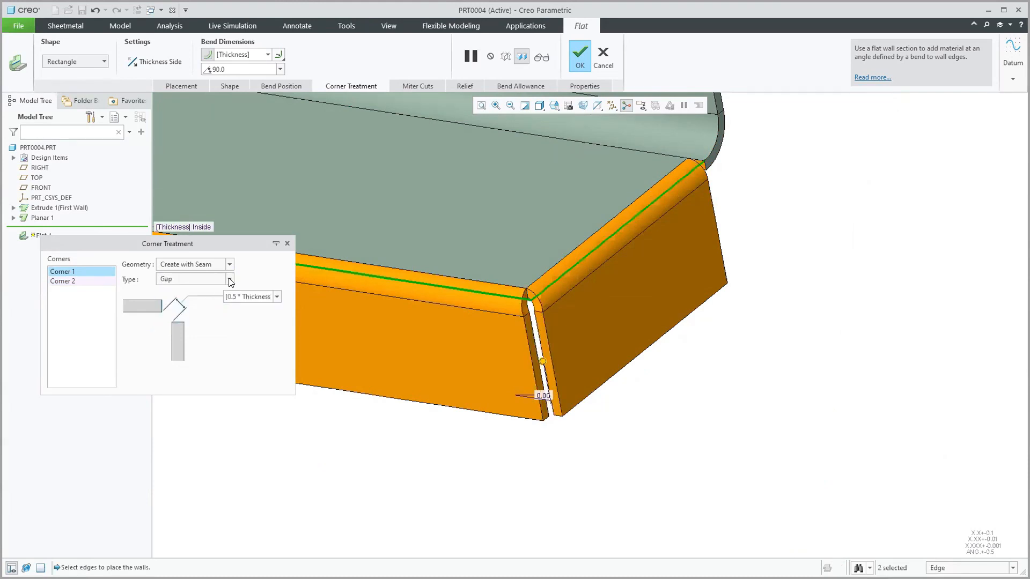
{"action": "left_click", "coordinate": [230, 279]}
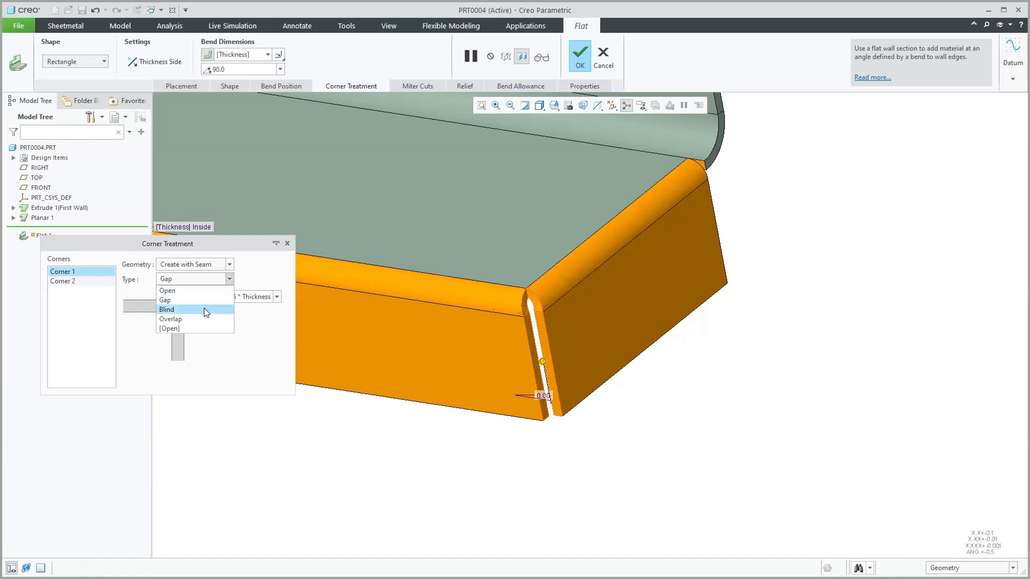
{"action": "left_click", "coordinate": [204, 308]}
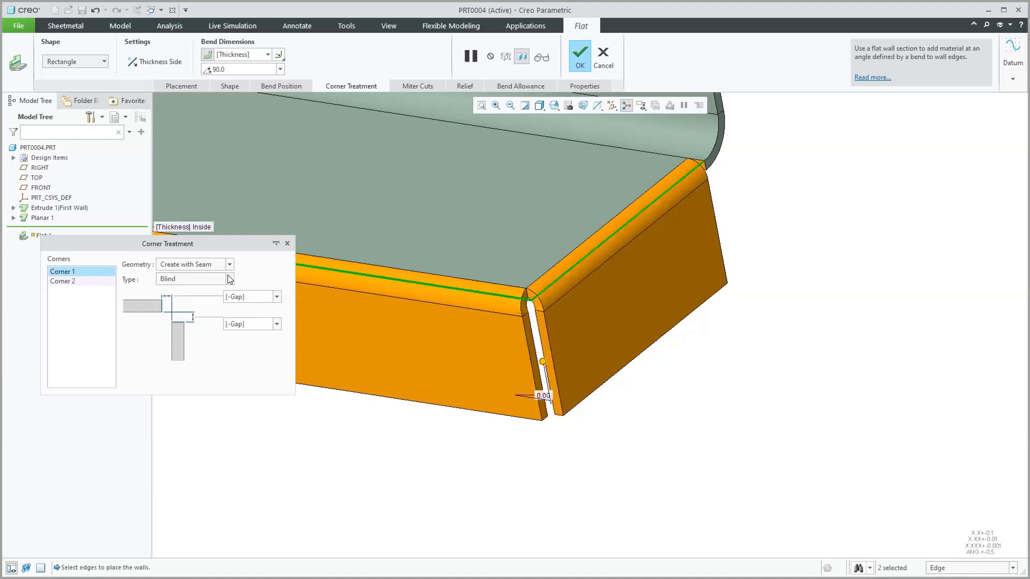
{"action": "left_click", "coordinate": [230, 279]}
{"action": "left_click", "coordinate": [202, 319]}
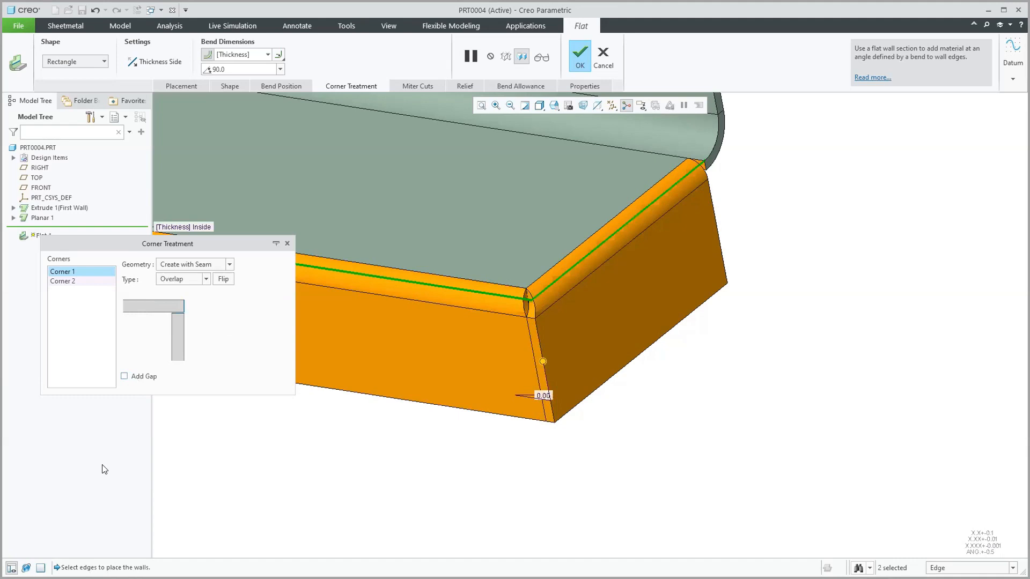
{"action": "left_click", "coordinate": [207, 280]}
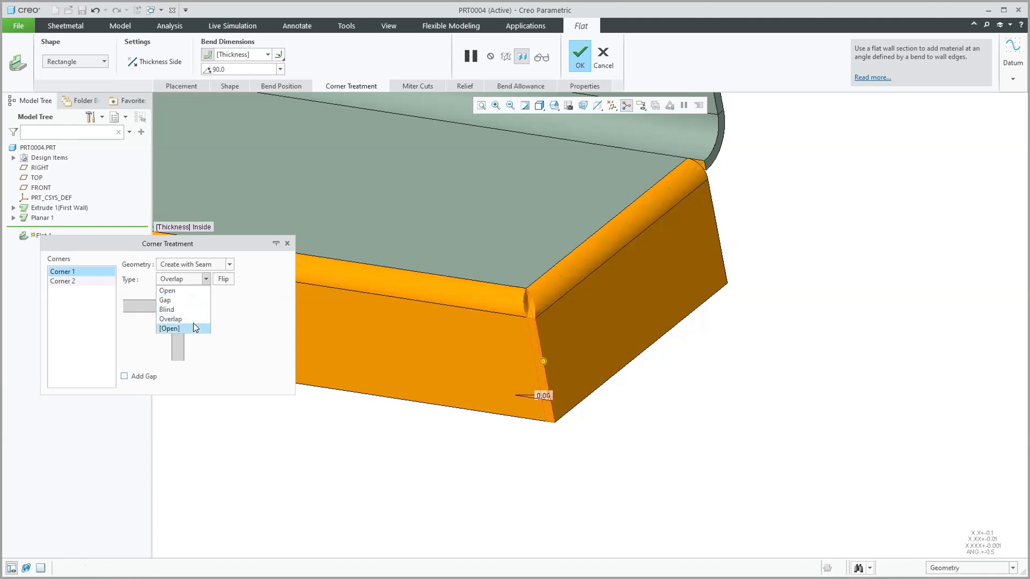
{"action": "left_click", "coordinate": [197, 291]}
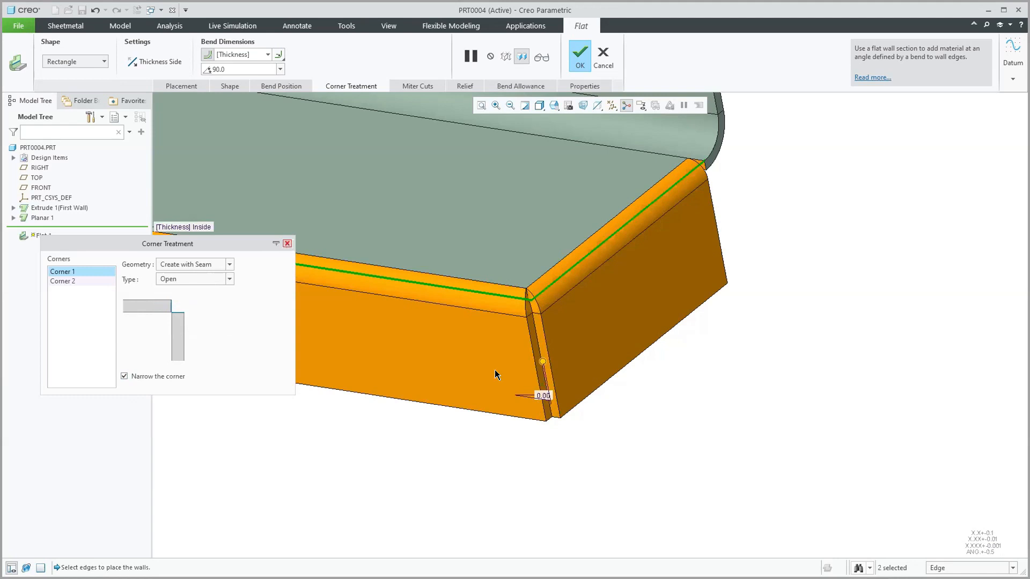
{"action": "left_click", "coordinate": [894, 502]}
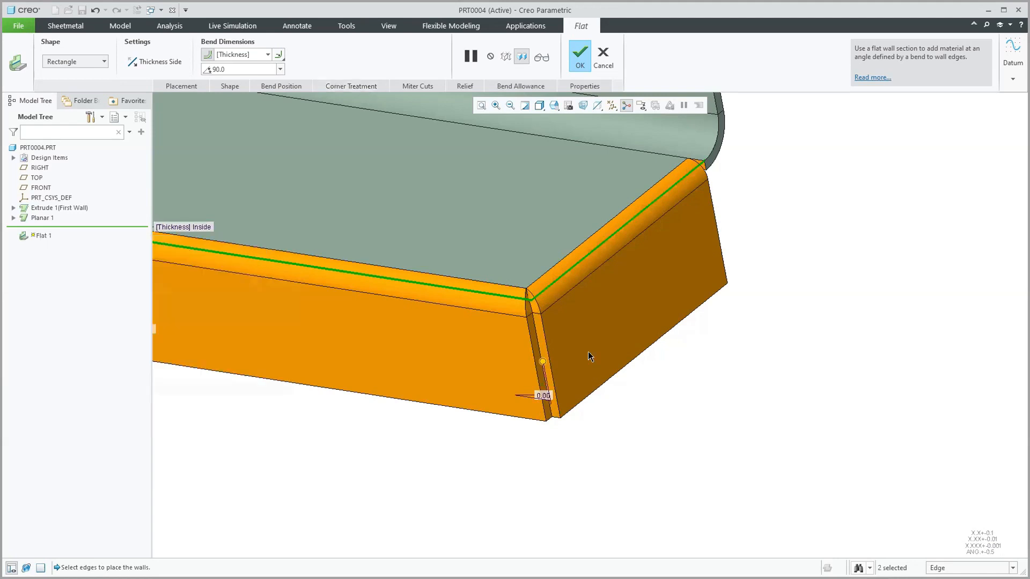
Set the corner relief to Circular with its origin at the bend lines intersection and a diameter of 0.55
{"action": "left_click", "coordinate": [457, 85]}
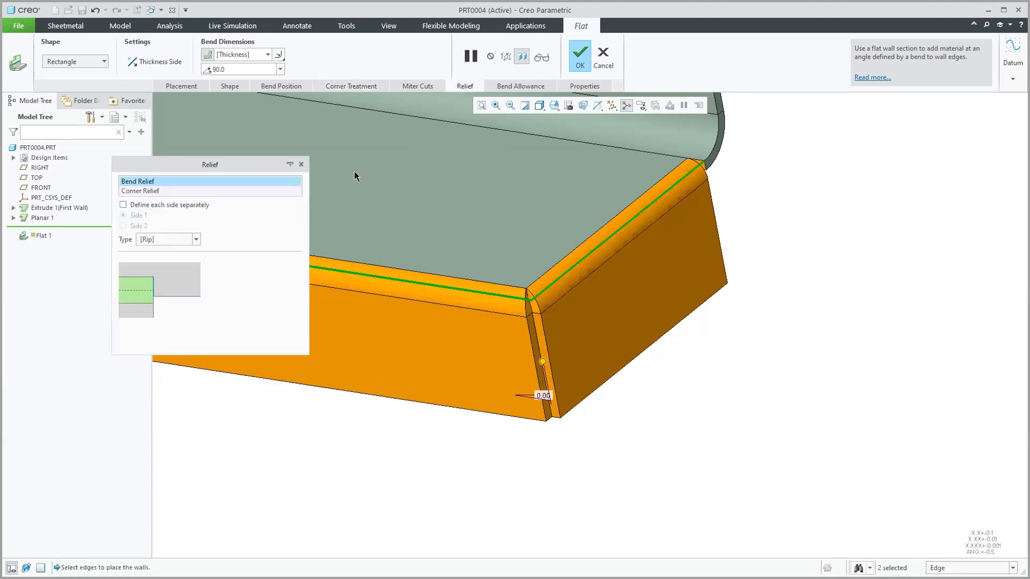
{"action": "left_click", "coordinate": [154, 192]}
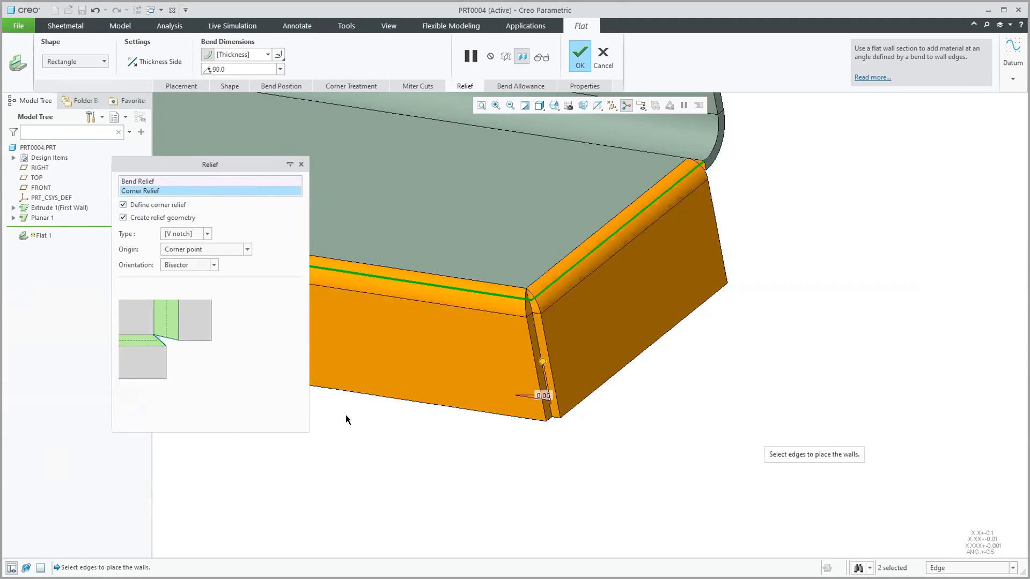
{"action": "left_click", "coordinate": [208, 235]}
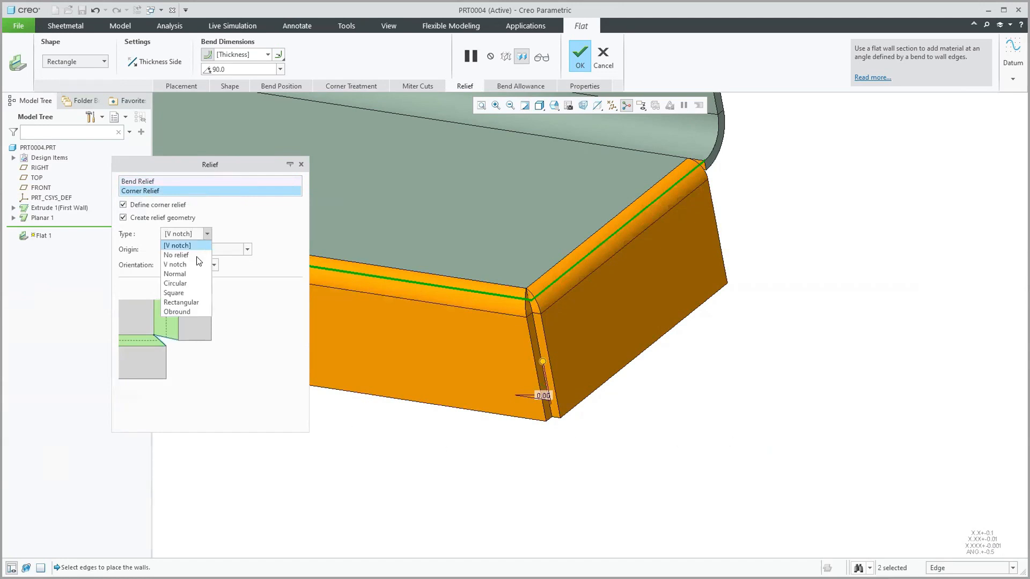
{"action": "left_click", "coordinate": [192, 285]}
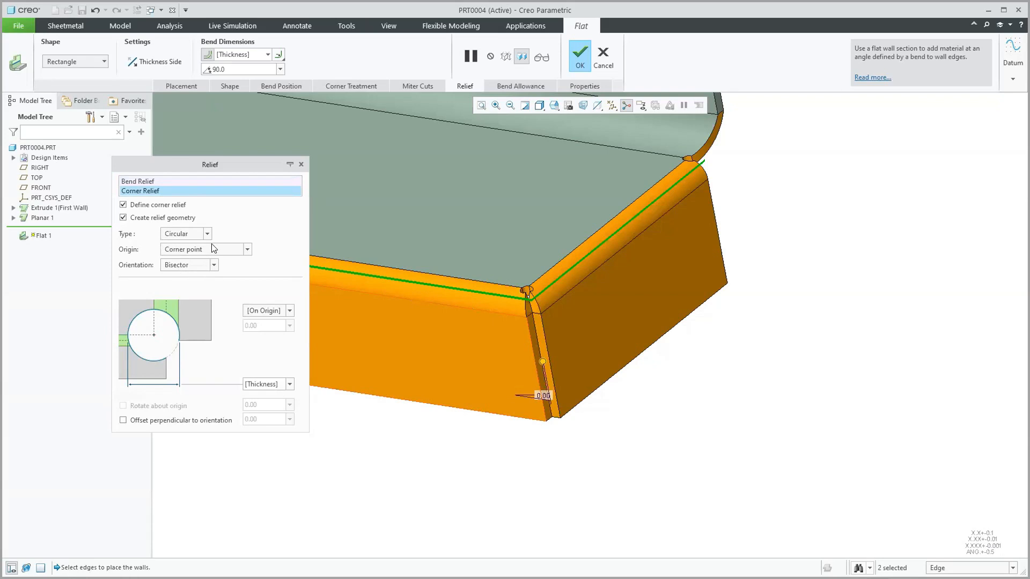
{"action": "left_click", "coordinate": [246, 250]}
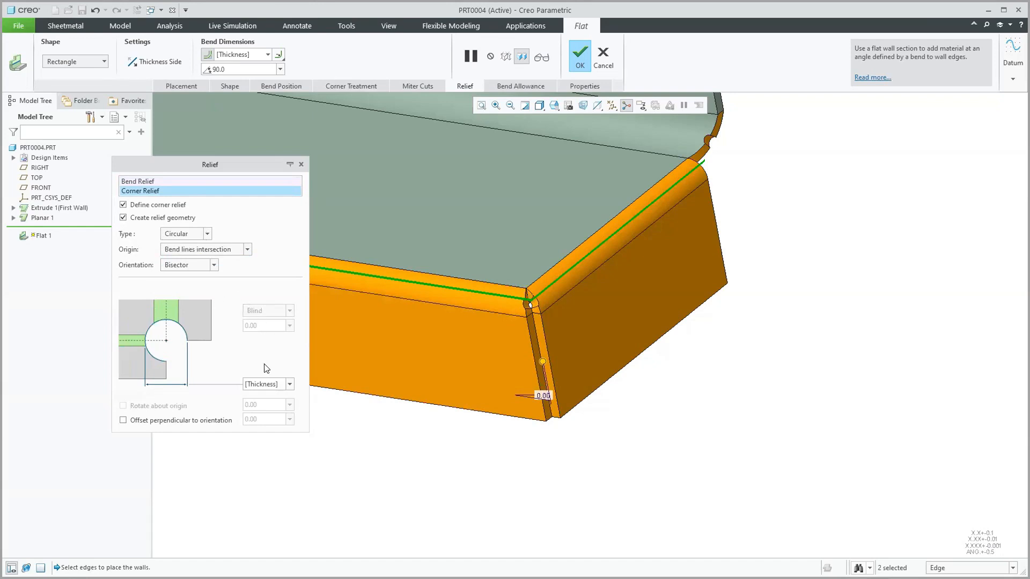
{"action": "left_click", "coordinate": [247, 384]}
{"action": "type", "text": ".55"}
{"action": "left_click", "coordinate": [363, 461]}
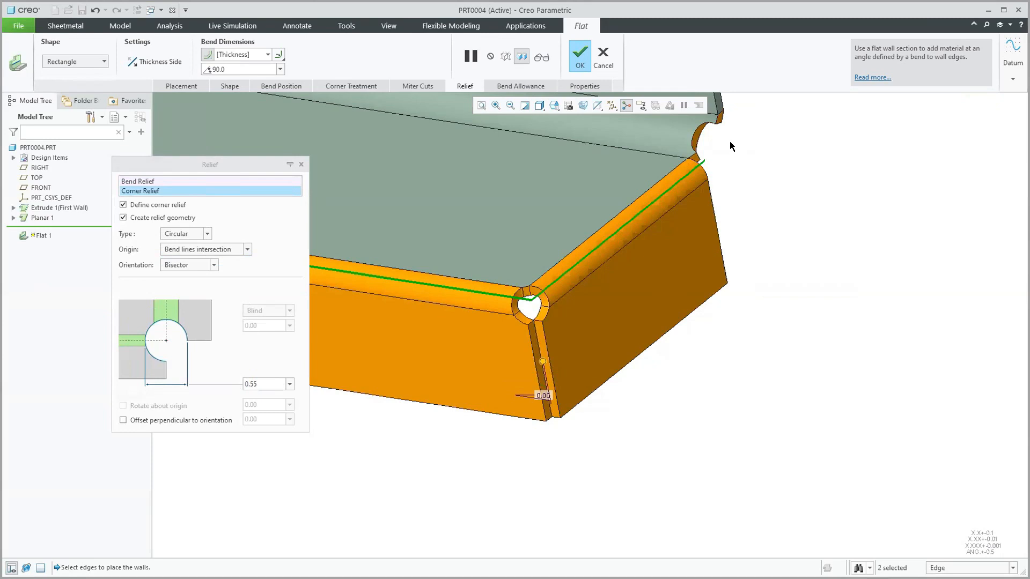
Set the Corner 2 geometry to Do not Create and complete the two-edge flat wall
{"action": "middle_click_drag", "start_coordinate": [738, 165], "coordinate": [761, 184]}
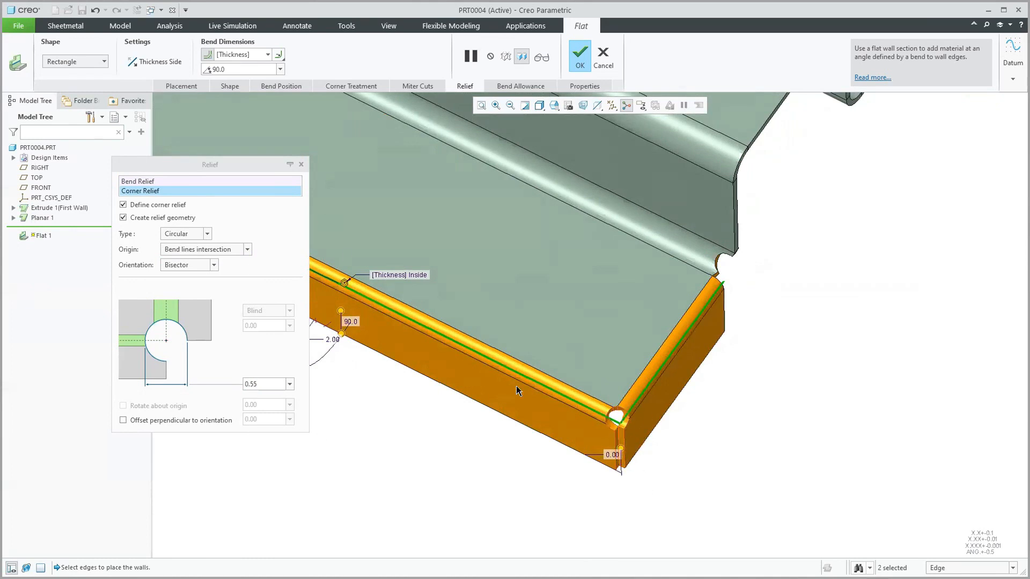
{"action": "left_click", "coordinate": [301, 165]}
{"action": "left_click", "coordinate": [335, 81]}
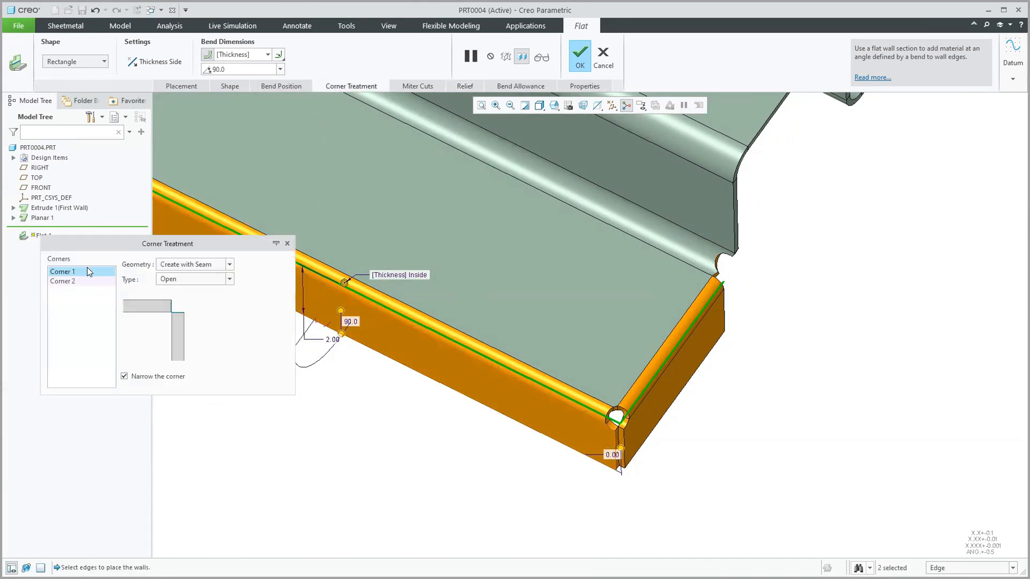
{"action": "left_click", "coordinate": [62, 281]}
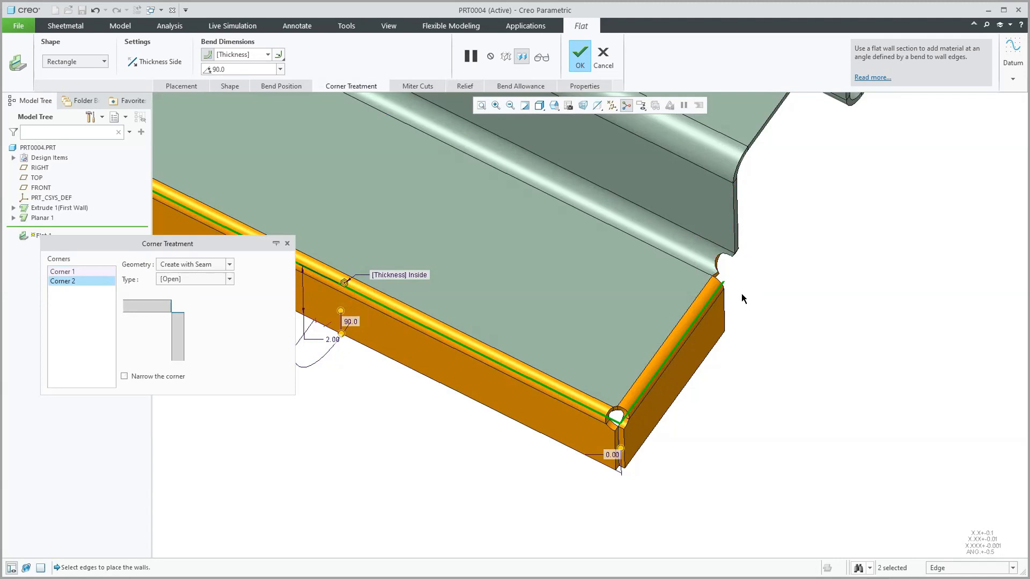
{"action": "left_click", "coordinate": [229, 264]}
{"action": "left_click", "coordinate": [199, 292]}
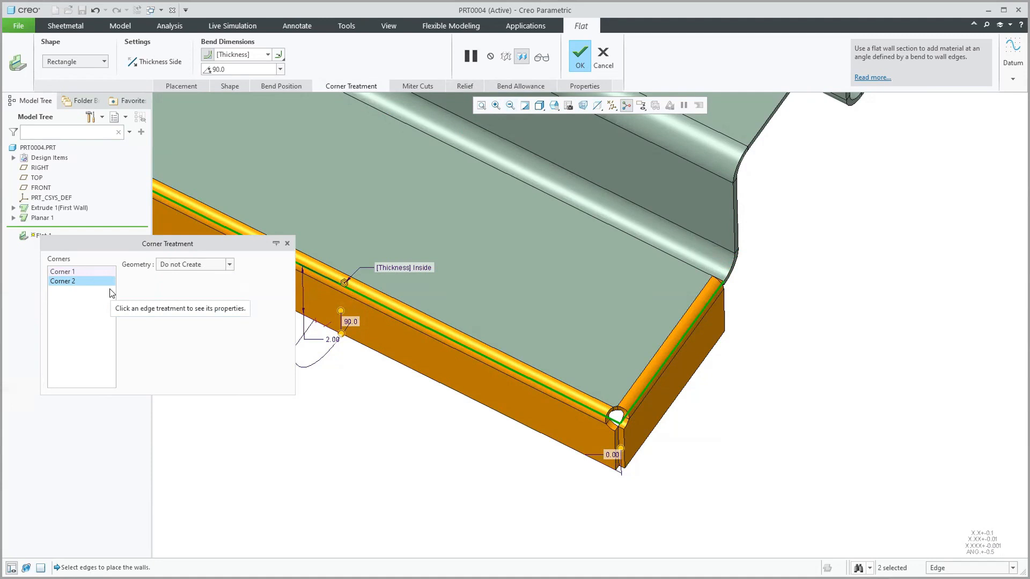
{"action": "left_click", "coordinate": [581, 58]}
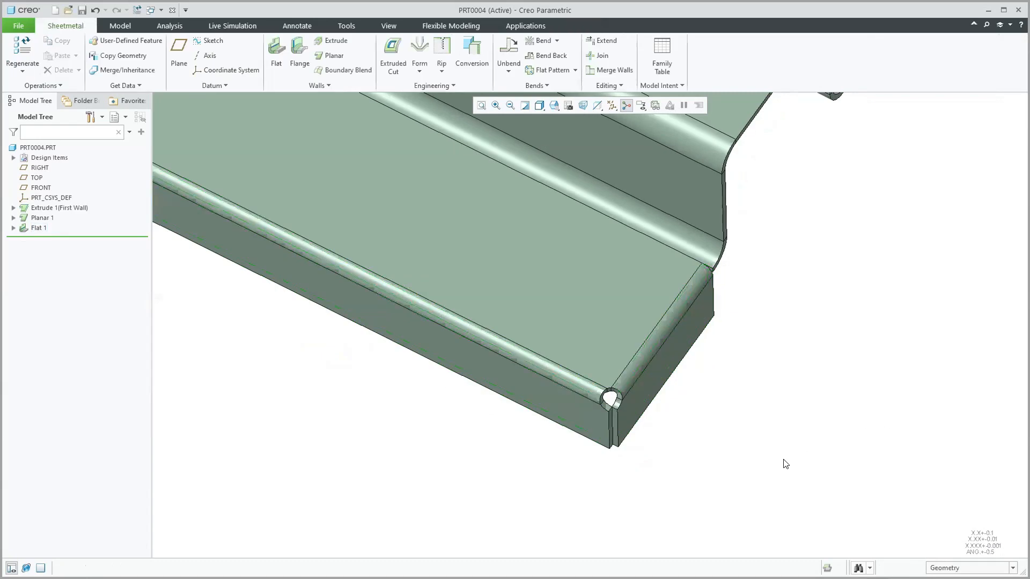
Attach a new rectangular 90-degree flat wall to the three straight end edges of the raised hat section
{"action": "scroll", "coordinate": [780, 459], "scroll_direction": "up", "scroll_amount": 4}
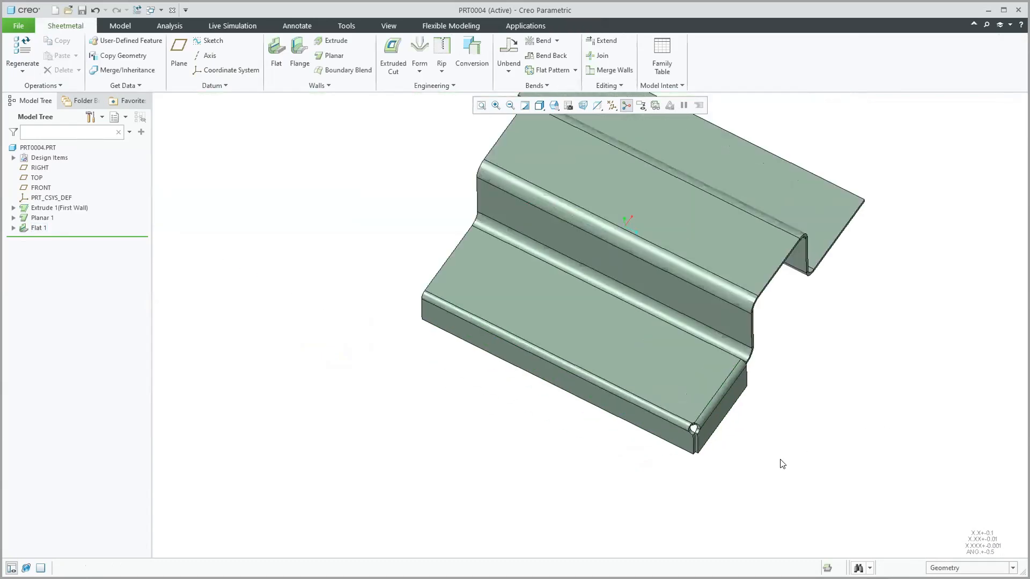
{"action": "mouse_move", "coordinate": [821, 446]}
{"action": "middle_mouse_down"}
{"action": "mouse_move", "coordinate": [823, 412]}
{"action": "mouse_move", "coordinate": [786, 400]}
{"action": "mouse_move", "coordinate": [743, 414]}
{"action": "mouse_move", "coordinate": [774, 434]}
{"action": "mouse_move", "coordinate": [751, 418]}
{"action": "mouse_move", "coordinate": [757, 435]}
{"action": "middle_mouse_up"}
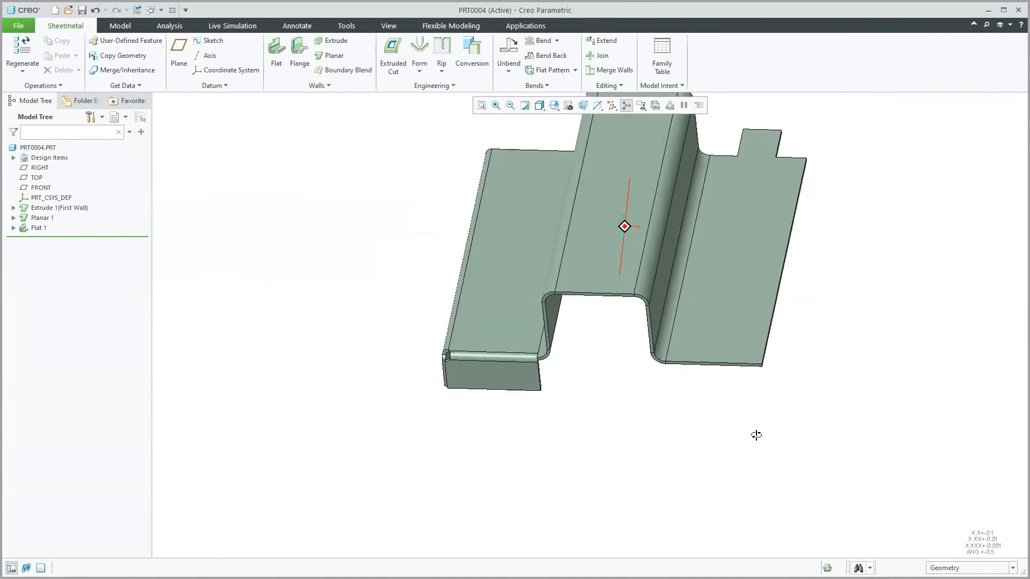
{"action": "scroll", "coordinate": [706, 425], "scroll_direction": "down", "scroll_amount": 4}
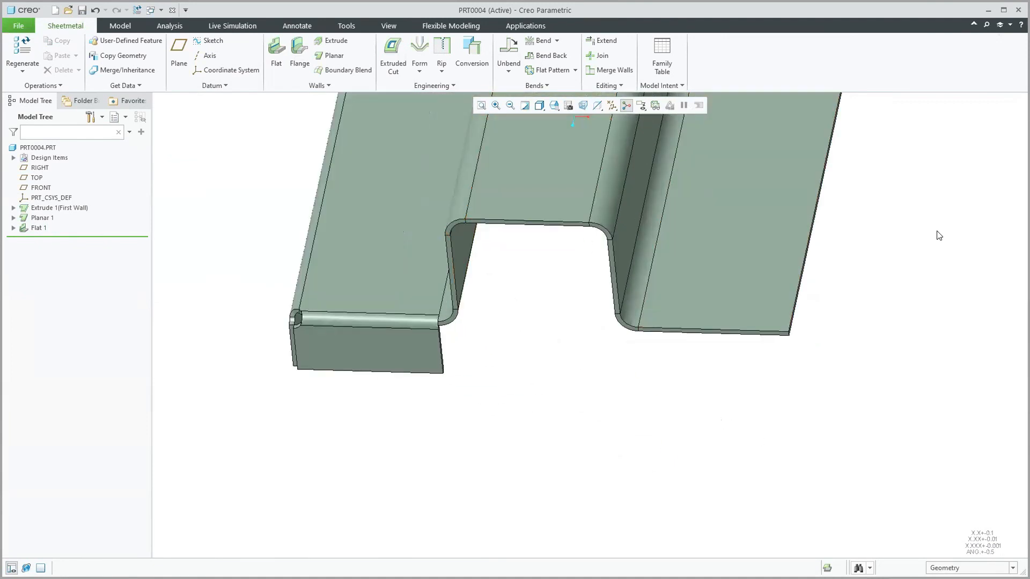
{"action": "middle_click_drag", "start_coordinate": [910, 221], "coordinate": [870, 297]}
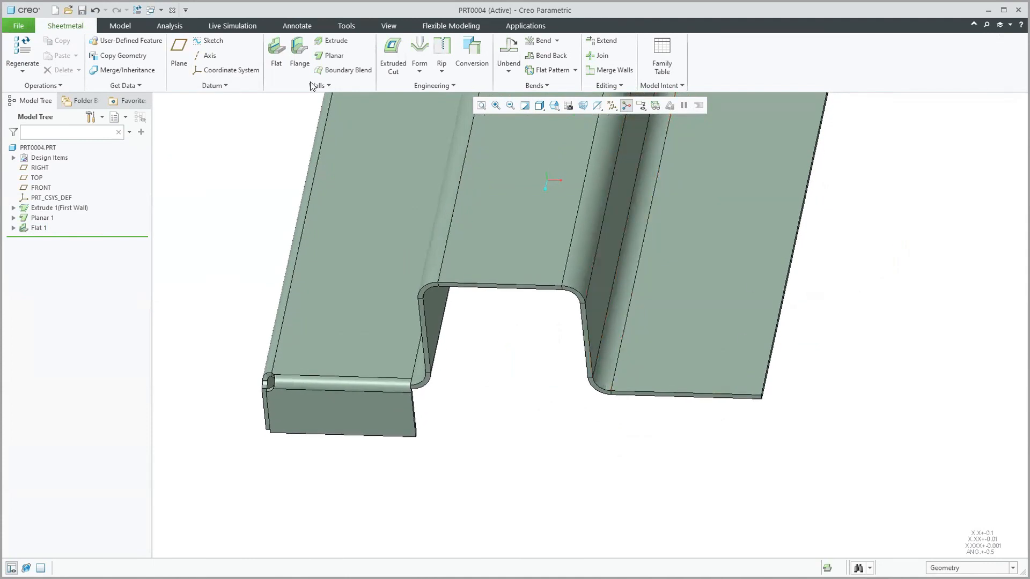
{"action": "left_click", "coordinate": [281, 55]}
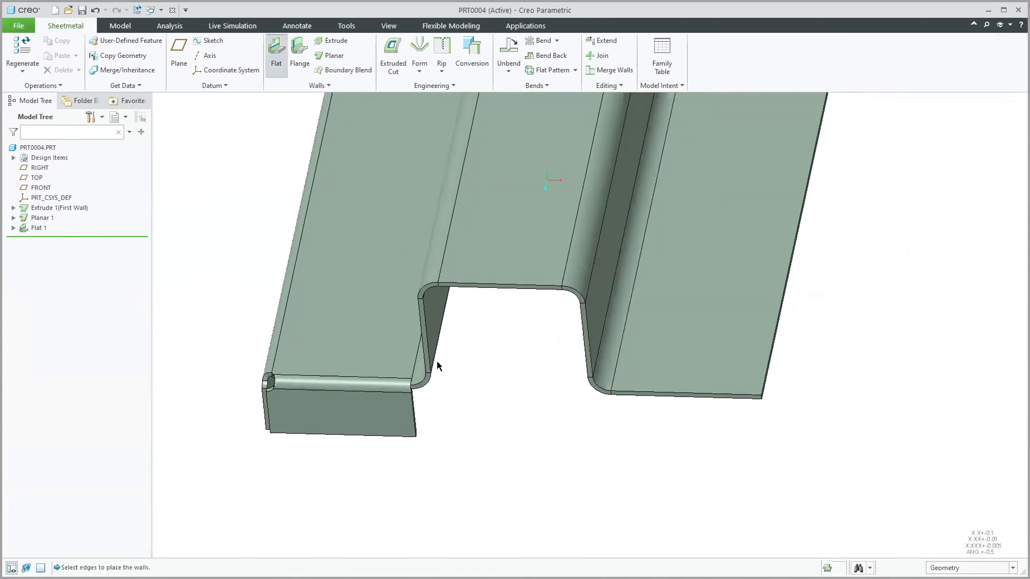
{"action": "left_click", "coordinate": [418, 348]}
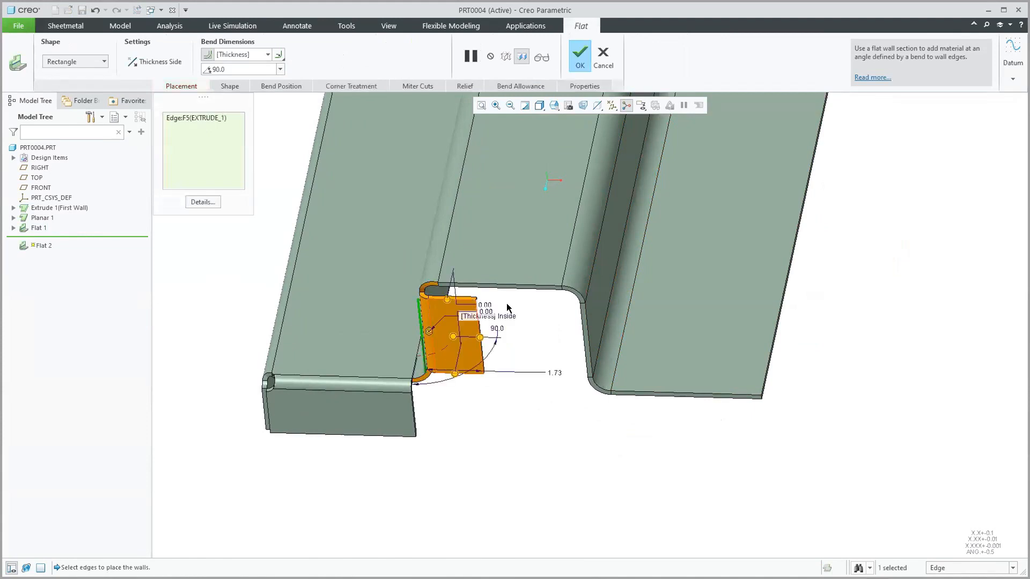
{"action": "left_click", "coordinate": [508, 286], "text": "ctrl"}
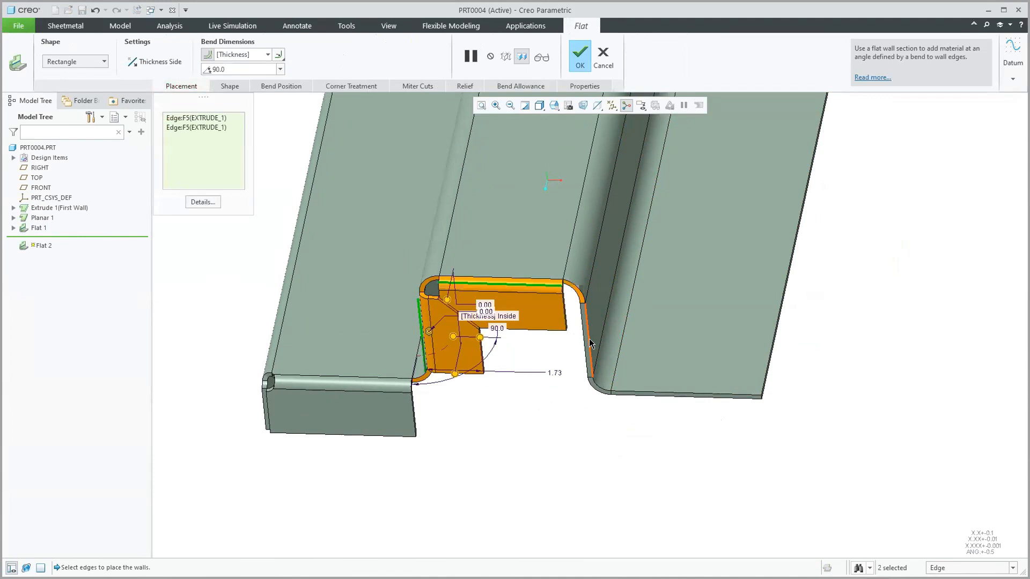
{"action": "left_click", "coordinate": [590, 343], "text": "ctrl"}
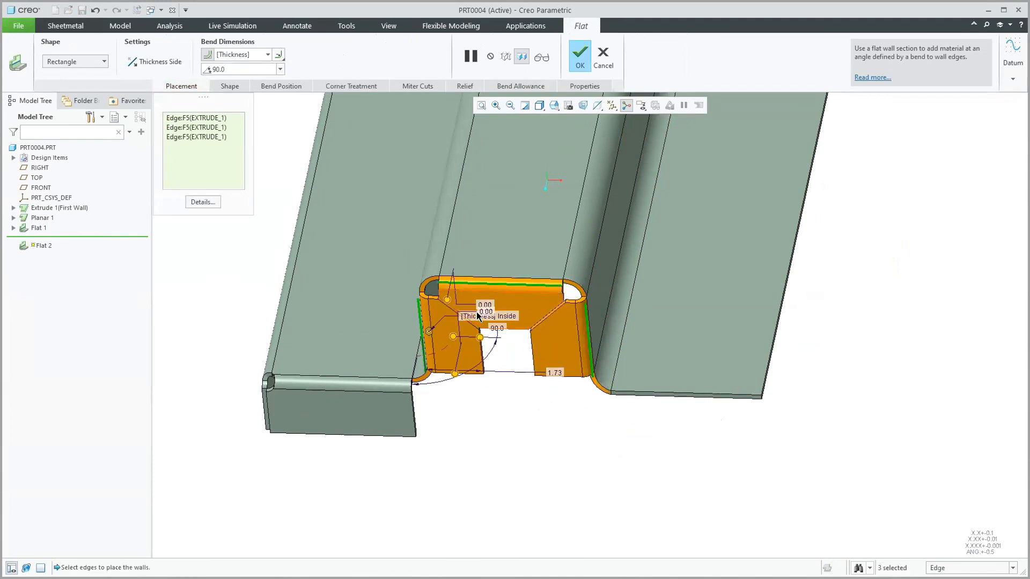
{"action": "scroll", "coordinate": [541, 469], "scroll_direction": "down", "scroll_amount": 2}
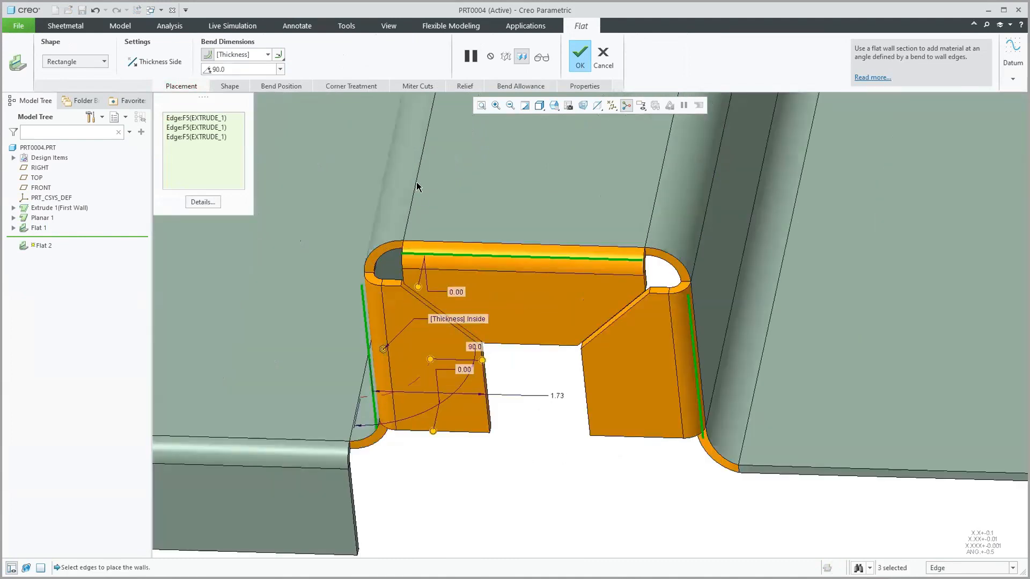
Try the three-edge flat wall without miter cuts, and re-enable them
{"action": "left_click", "coordinate": [428, 87]}
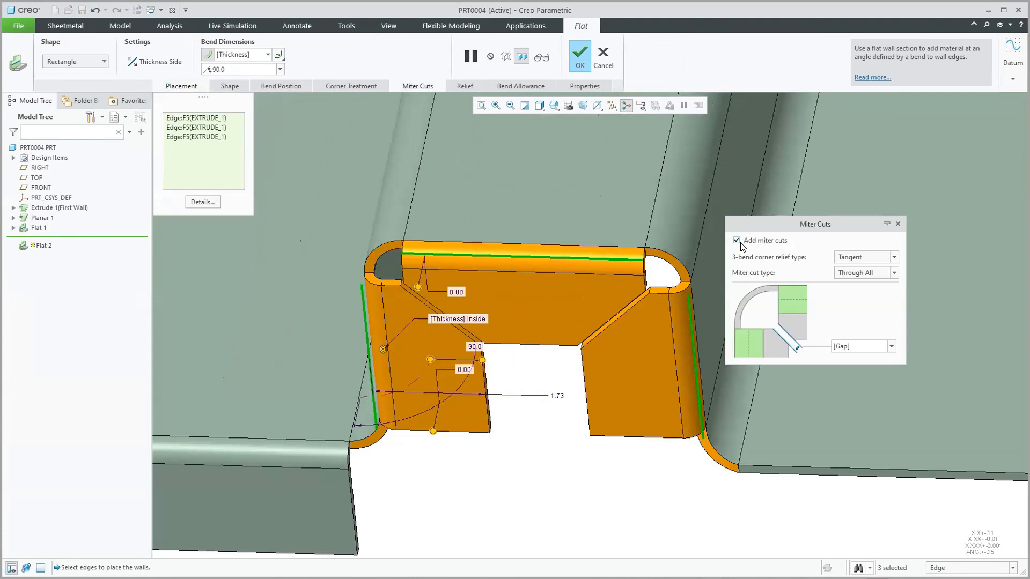
{"action": "left_click", "coordinate": [739, 241]}
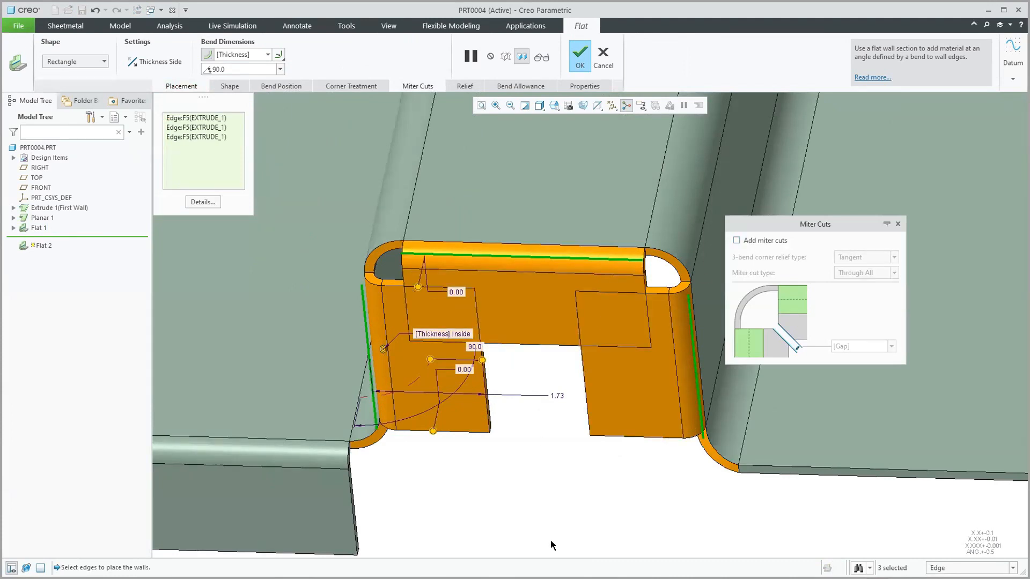
{"action": "left_click", "coordinate": [738, 241]}
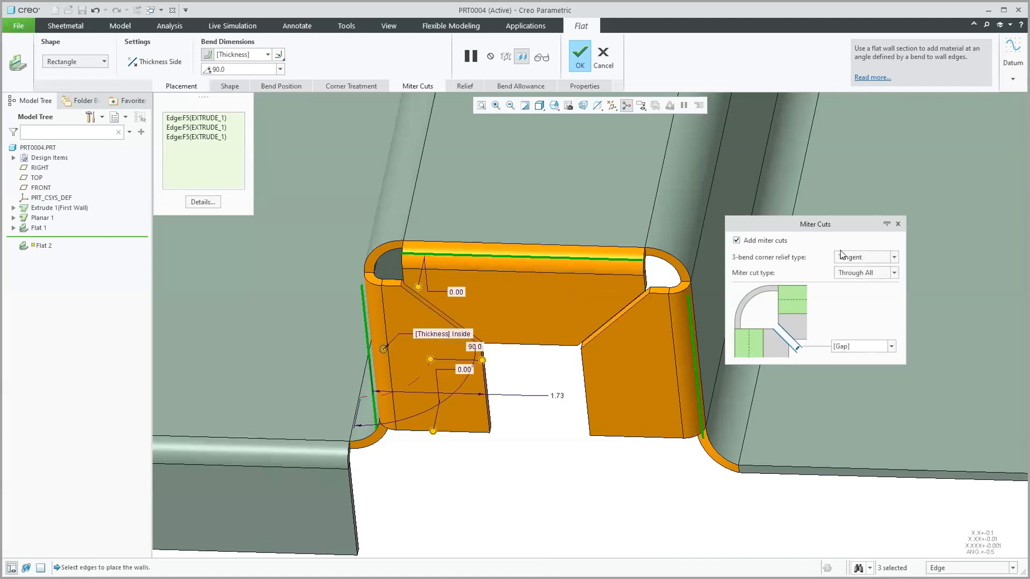
Try the Open, Closed and Rip 3-bend corner relief types for the miter cuts, and set the type to Tangent
{"action": "left_click", "coordinate": [894, 259]}
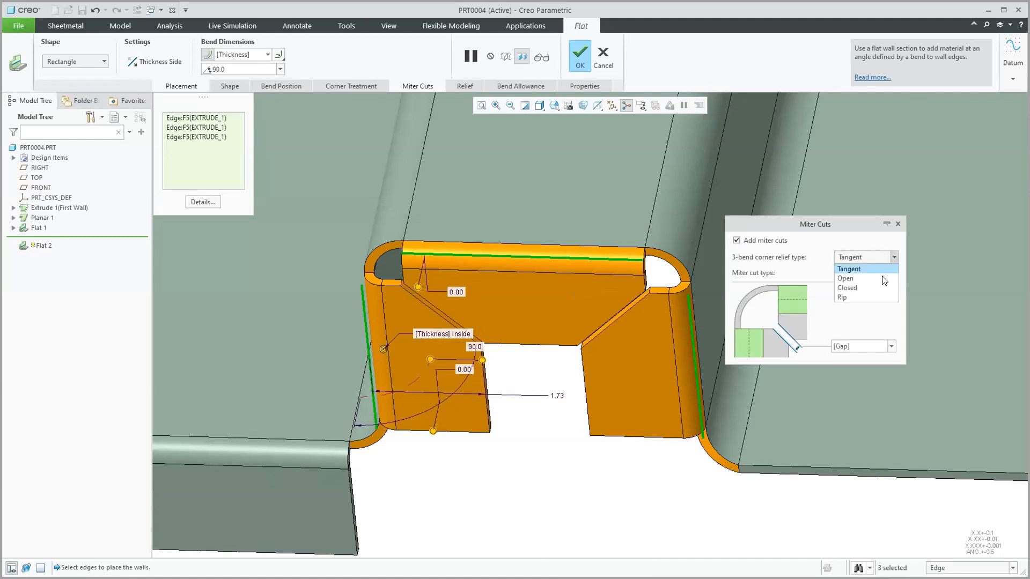
{"action": "left_click", "coordinate": [883, 279]}
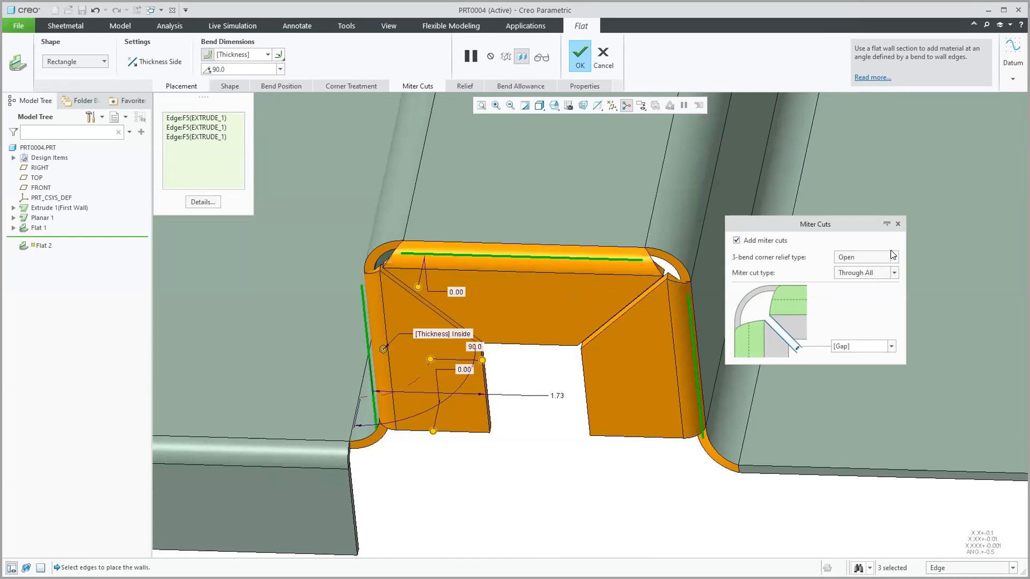
{"action": "left_click", "coordinate": [894, 258]}
{"action": "left_click", "coordinate": [884, 288]}
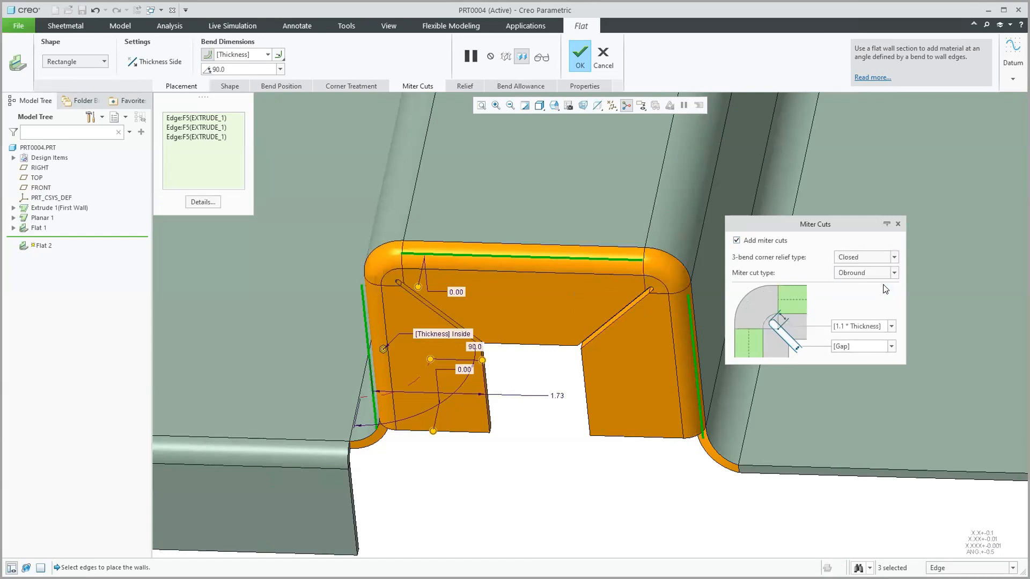
{"action": "left_click", "coordinate": [893, 258]}
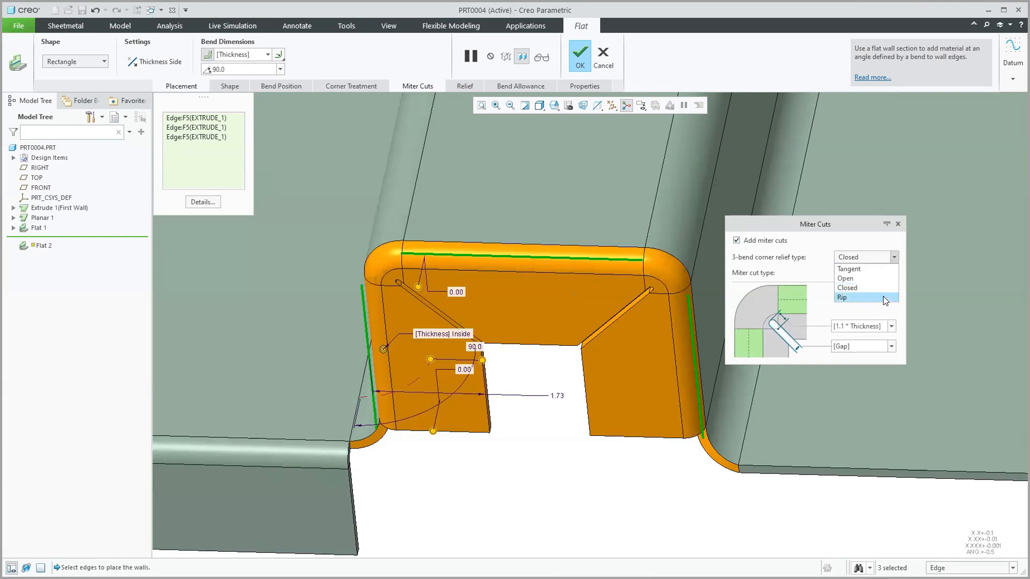
{"action": "left_click", "coordinate": [883, 296]}
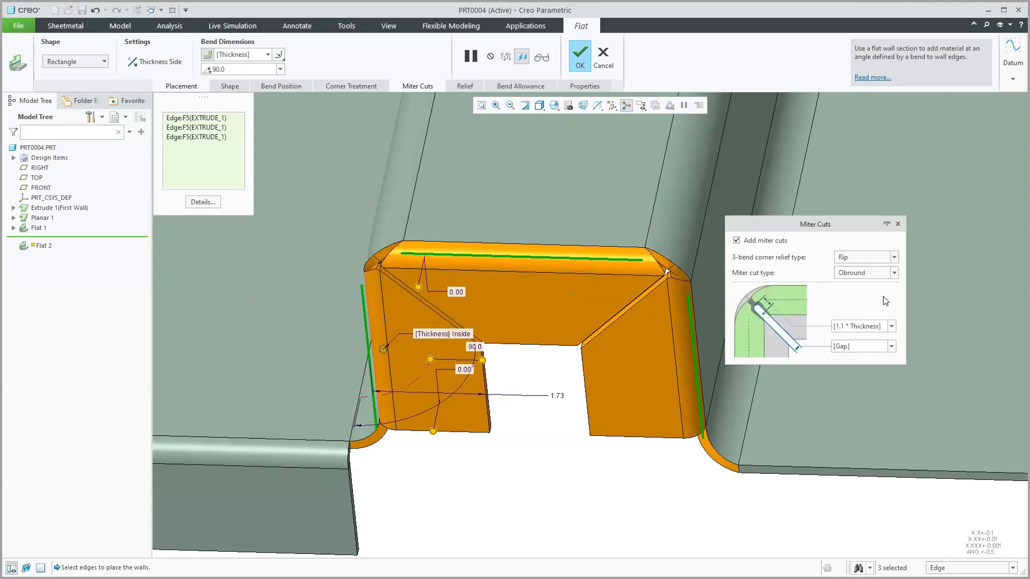
{"action": "left_click", "coordinate": [894, 258]}
{"action": "left_click", "coordinate": [886, 268]}
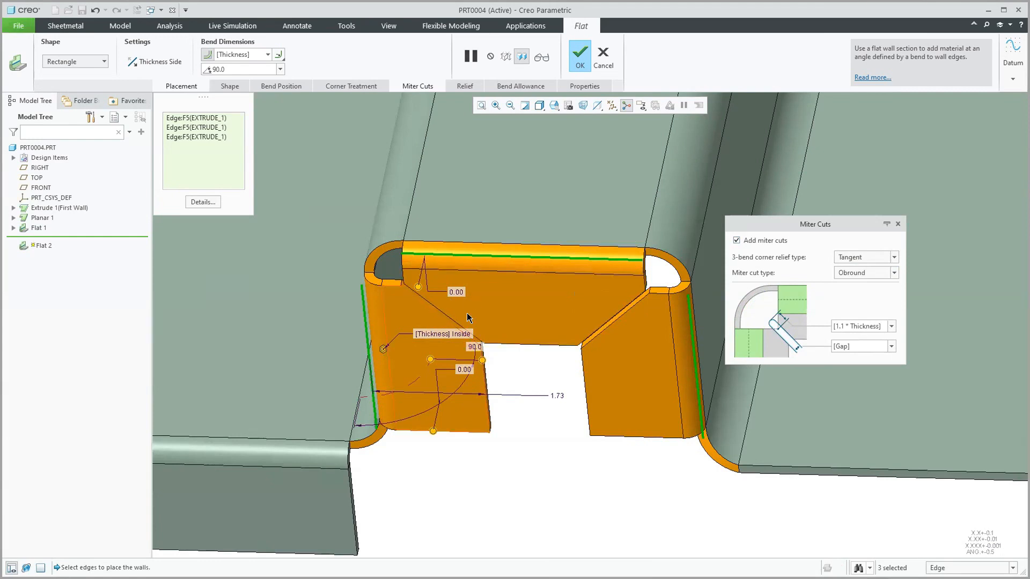
Review the miter cut gap choices, keep [Gap], and complete the three-edge flat wall
{"action": "left_click", "coordinate": [893, 346]}
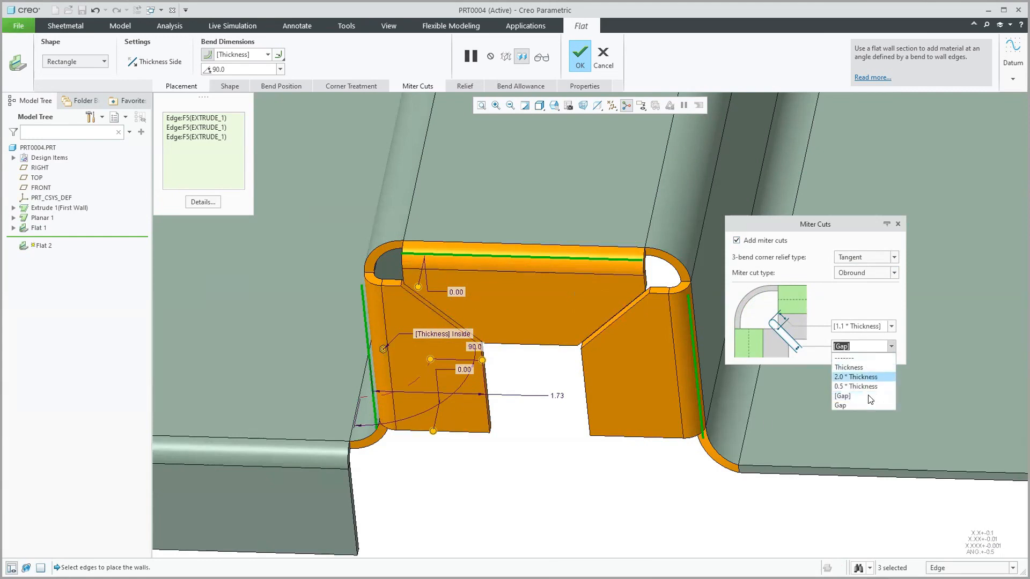
{"action": "left_click", "coordinate": [606, 497]}
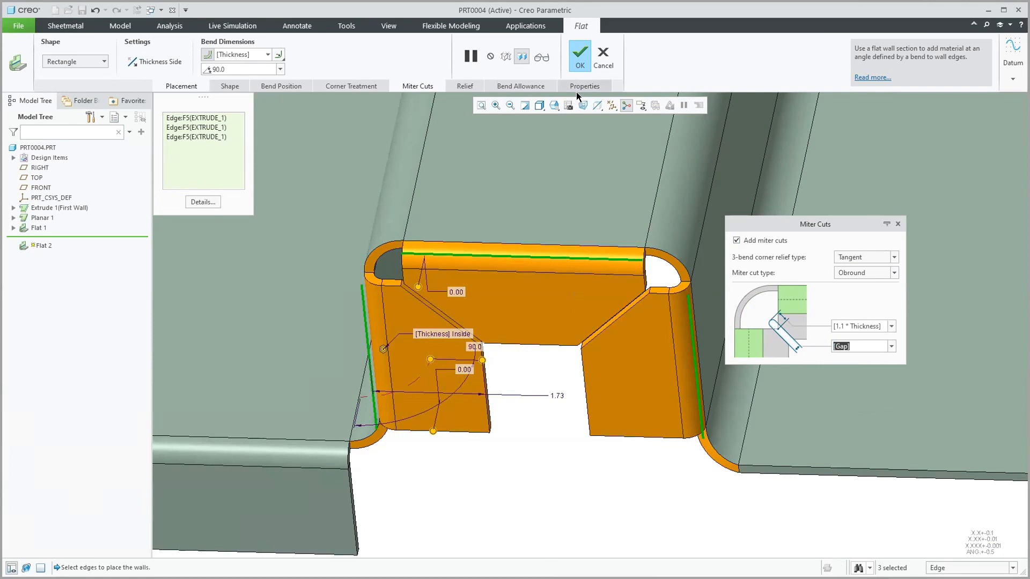
{"action": "left_click", "coordinate": [578, 56]}
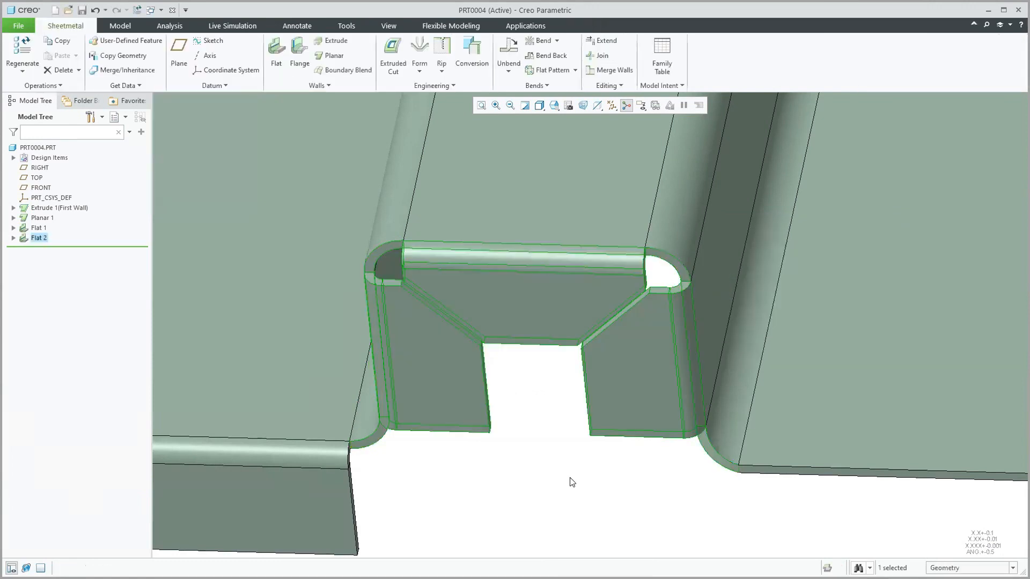
{"action": "scroll", "coordinate": [550, 460], "scroll_direction": "down", "scroll_amount": 3}
{"action": "scroll", "coordinate": [528, 459], "scroll_direction": "down", "scroll_amount": 2}
{"action": "mouse_move", "coordinate": [529, 456]}
{"action": "middle_mouse_down"}
{"action": "mouse_move", "coordinate": [515, 462]}
{"action": "mouse_move", "coordinate": [515, 451]}
{"action": "middle_mouse_up"}
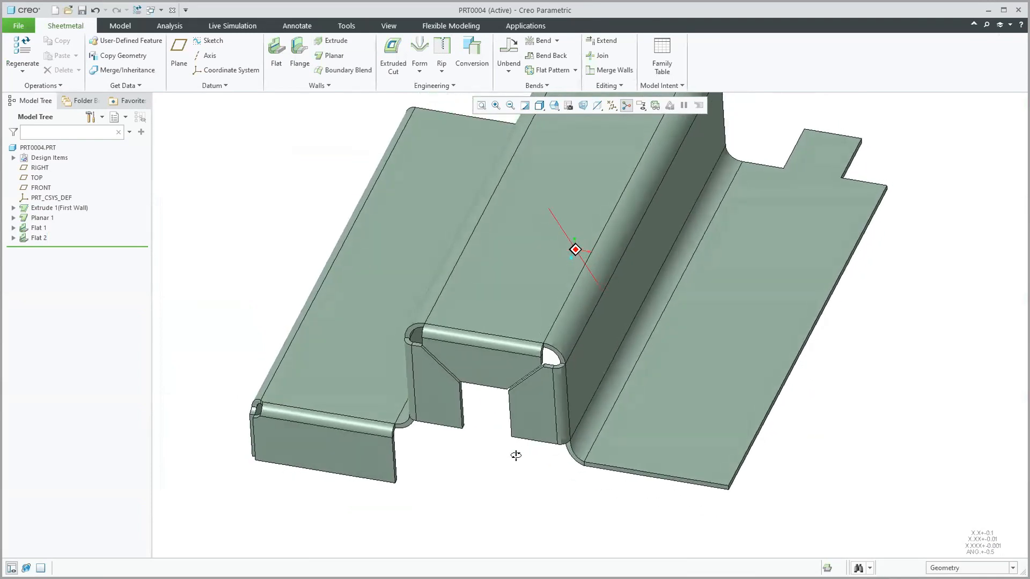
{"action": "left_click", "coordinate": [269, 57]}
{"action": "left_click", "coordinate": [383, 88]}
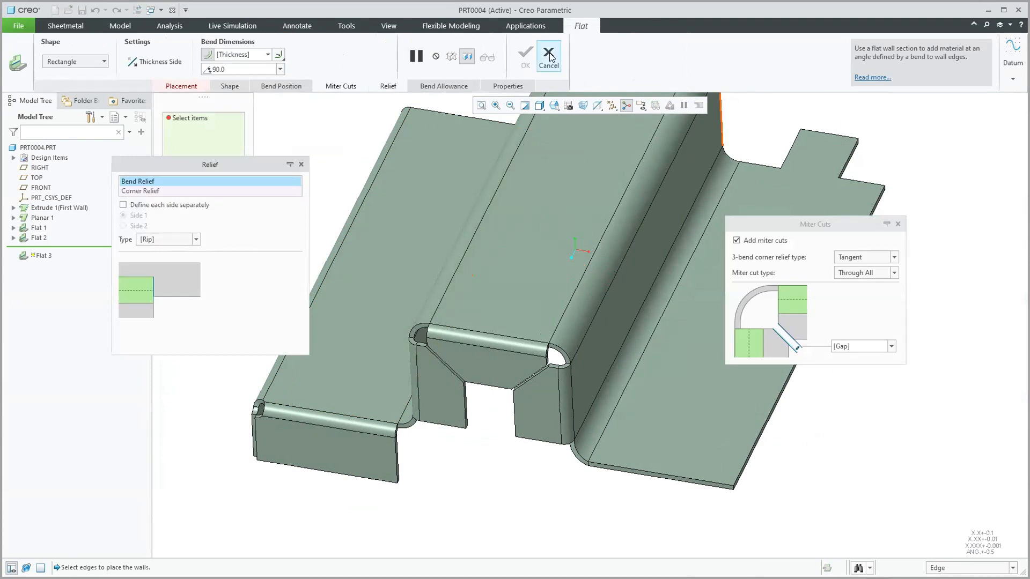
{"action": "key", "text": "Escape"}
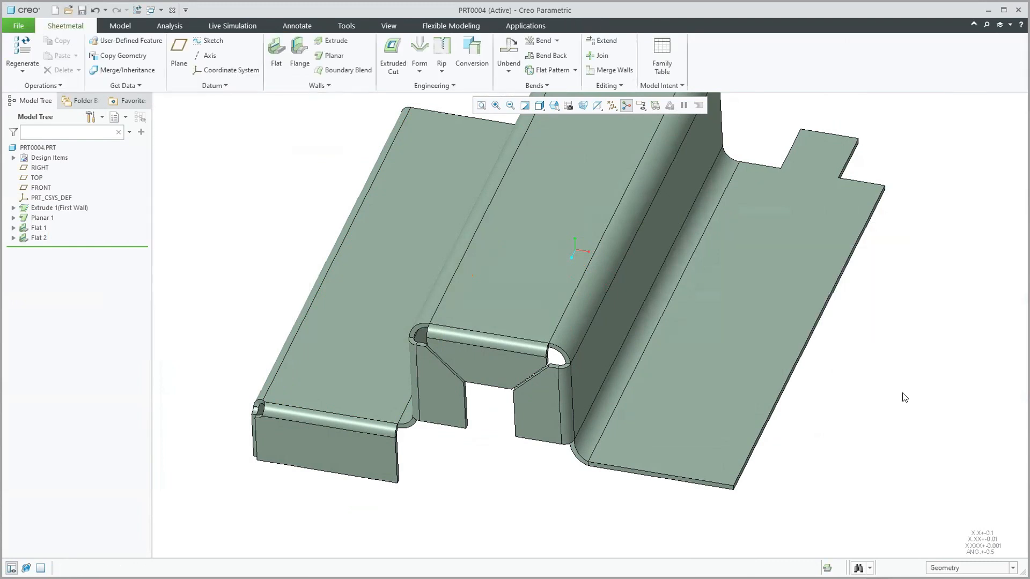
{"action": "middle_click_drag", "start_coordinate": [903, 383], "coordinate": [742, 346]}
{"action": "left_click", "coordinate": [296, 52]}
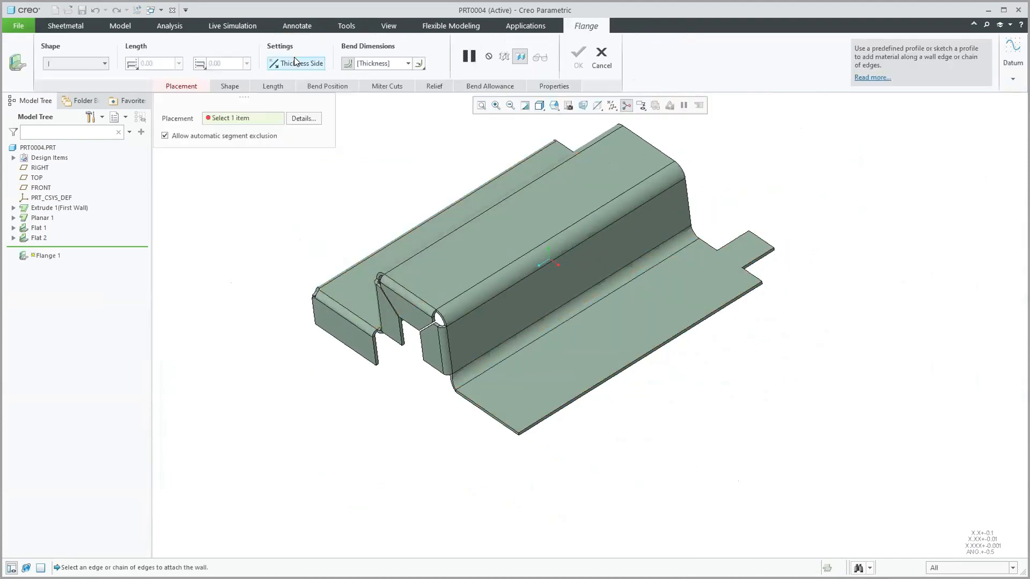
{"action": "left_click", "coordinate": [601, 56]}
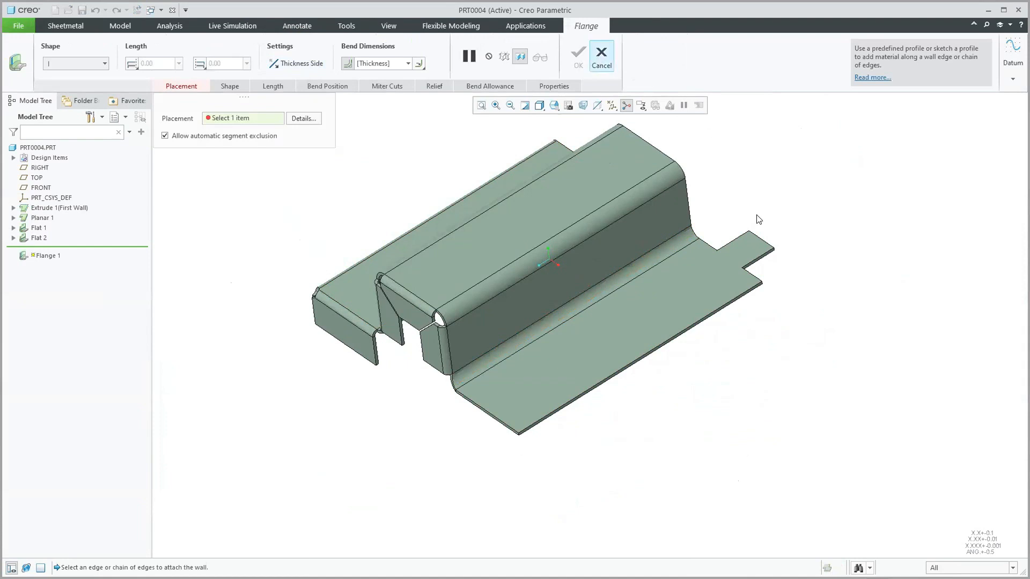
Attach a new 90-degree flat wall to the lower flange's short end edge beside the existing long wall, and open its shape sketch
{"action": "middle_click_drag", "start_coordinate": [834, 193], "coordinate": [672, 215]}
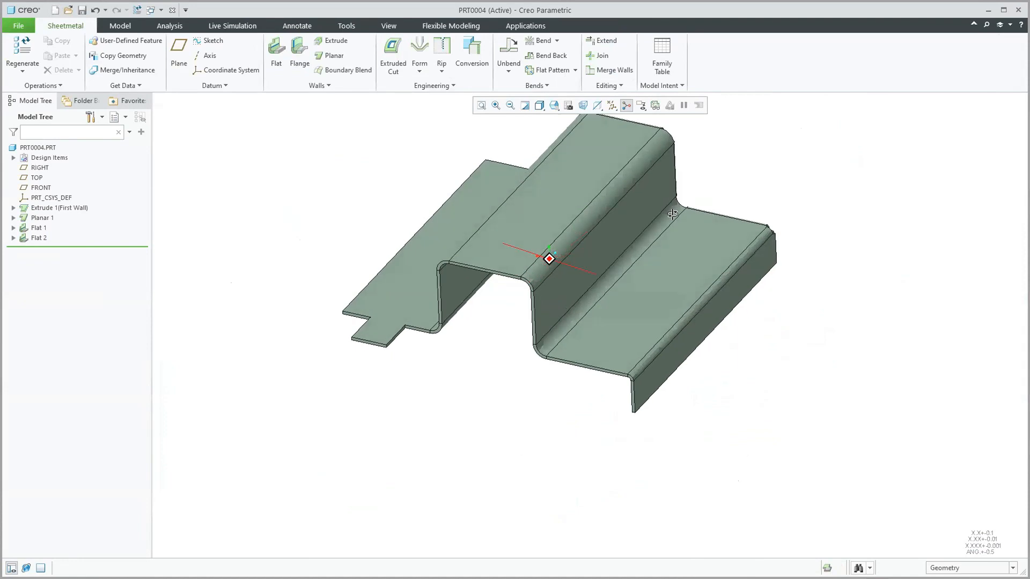
{"action": "left_click", "coordinate": [277, 54]}
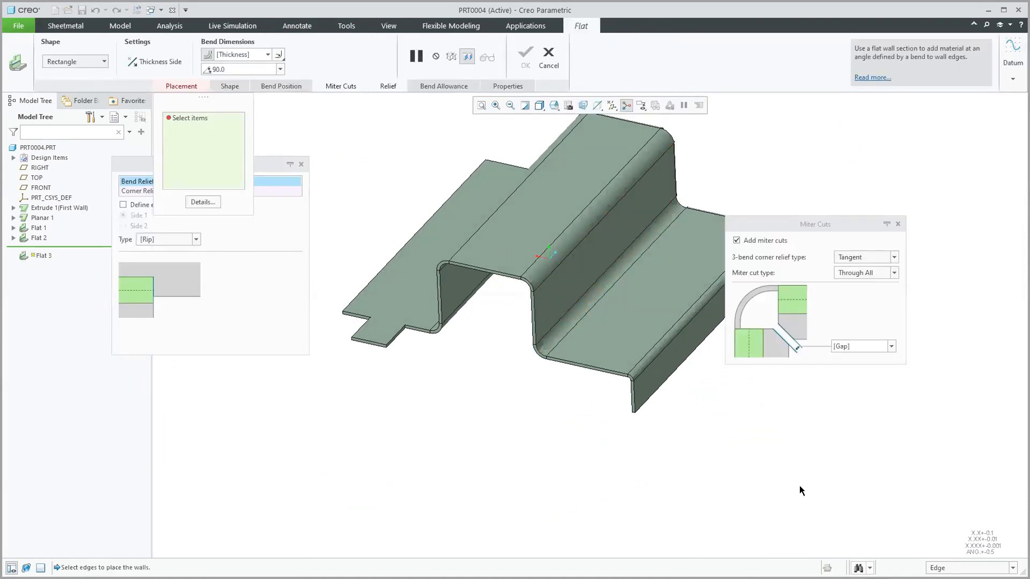
{"action": "left_click", "coordinate": [591, 368]}
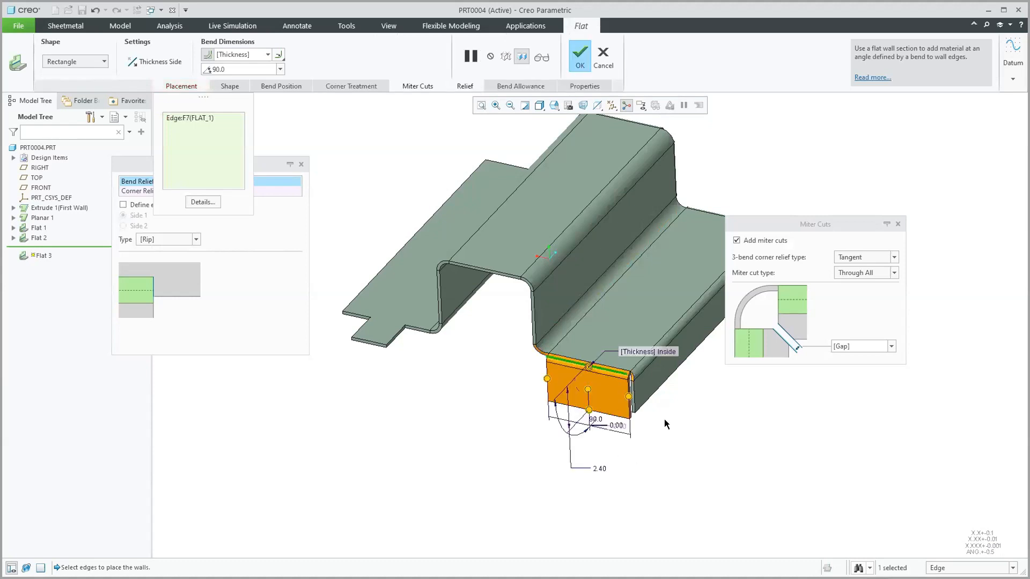
{"action": "scroll", "coordinate": [664, 420], "scroll_direction": "down", "scroll_amount": 3}
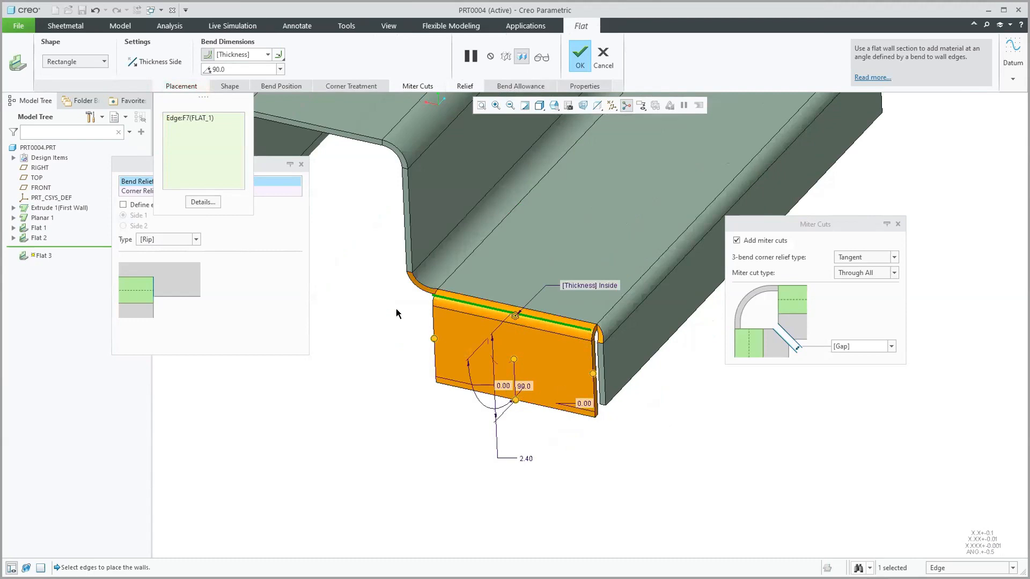
{"action": "left_click", "coordinate": [230, 87]}
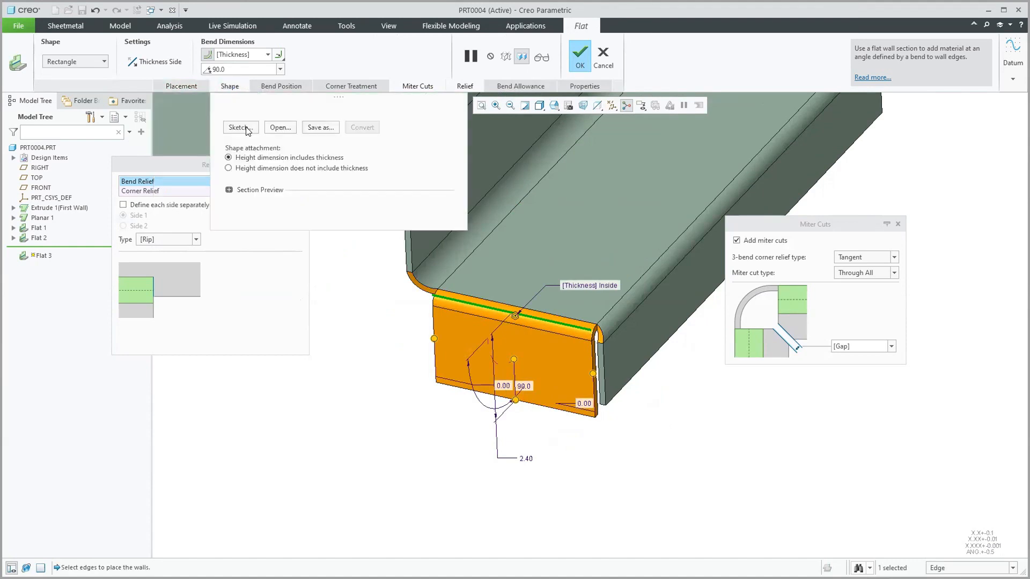
{"action": "left_click", "coordinate": [245, 127]}
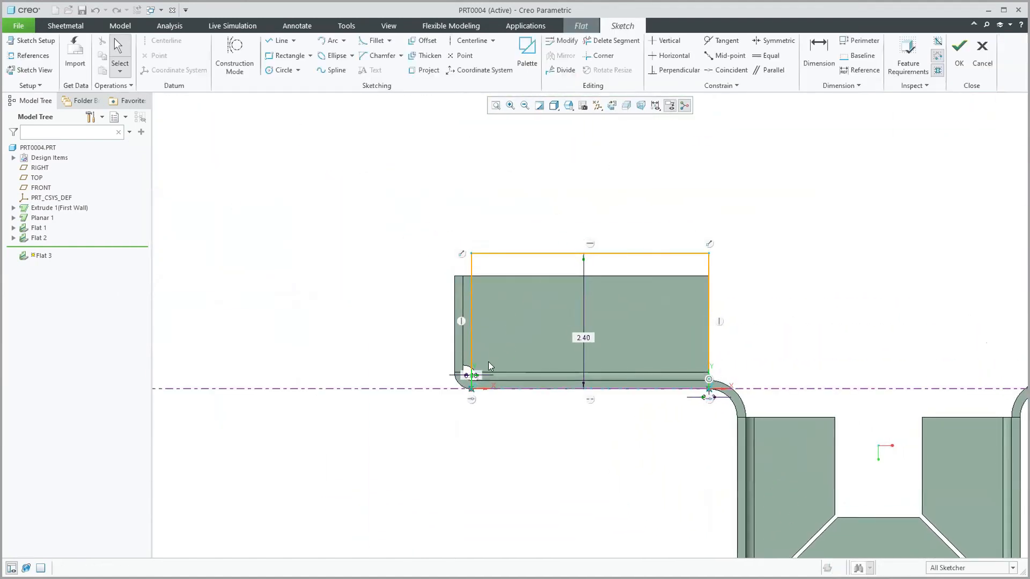
Delete the three lines of the default rectangular profile from the flat wall sketch
{"action": "scroll", "coordinate": [805, 289], "scroll_direction": "up", "scroll_amount": 2}
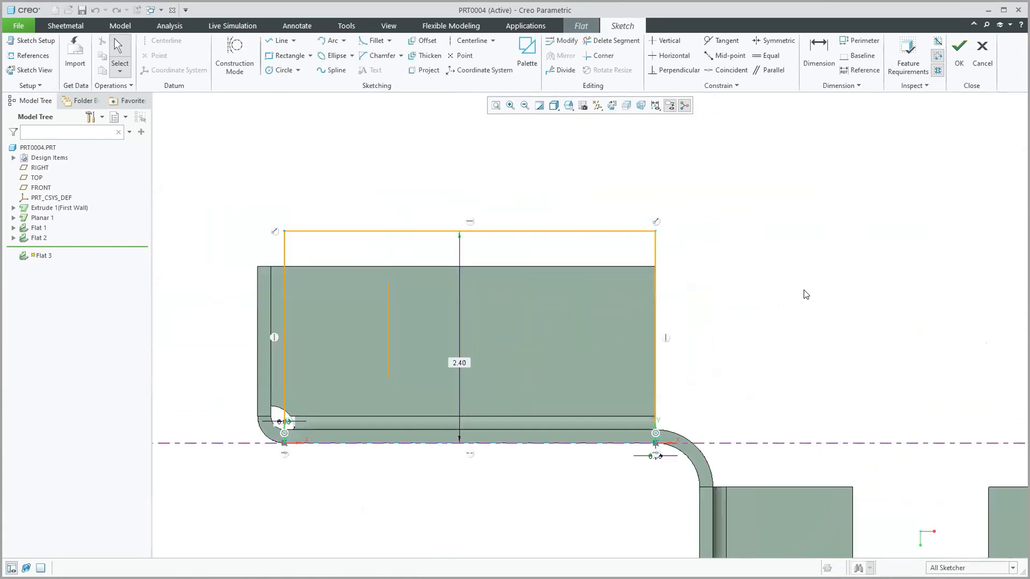
{"action": "mouse_move", "coordinate": [215, 177]}
{"action": "left_mouse_down"}
{"action": "mouse_move", "coordinate": [345, 329]}
{"action": "mouse_move", "coordinate": [705, 526]}
{"action": "left_mouse_up"}
{"action": "left_click", "coordinate": [801, 299]}
{"action": "left_click", "coordinate": [654, 261]}
{"action": "key", "text": "Delete"}
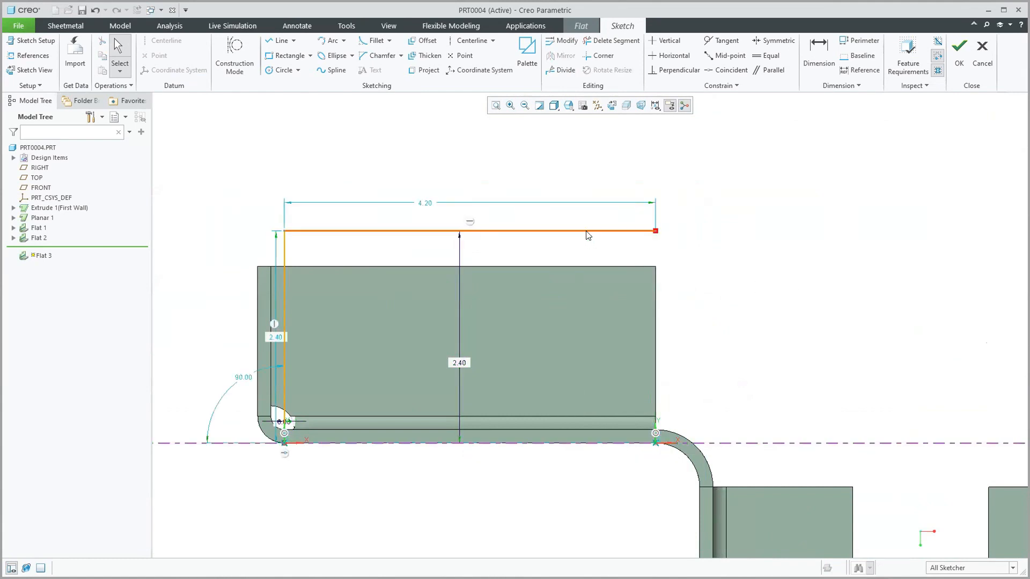
{"action": "left_click", "coordinate": [285, 242]}
{"action": "key", "text": "Delete"}
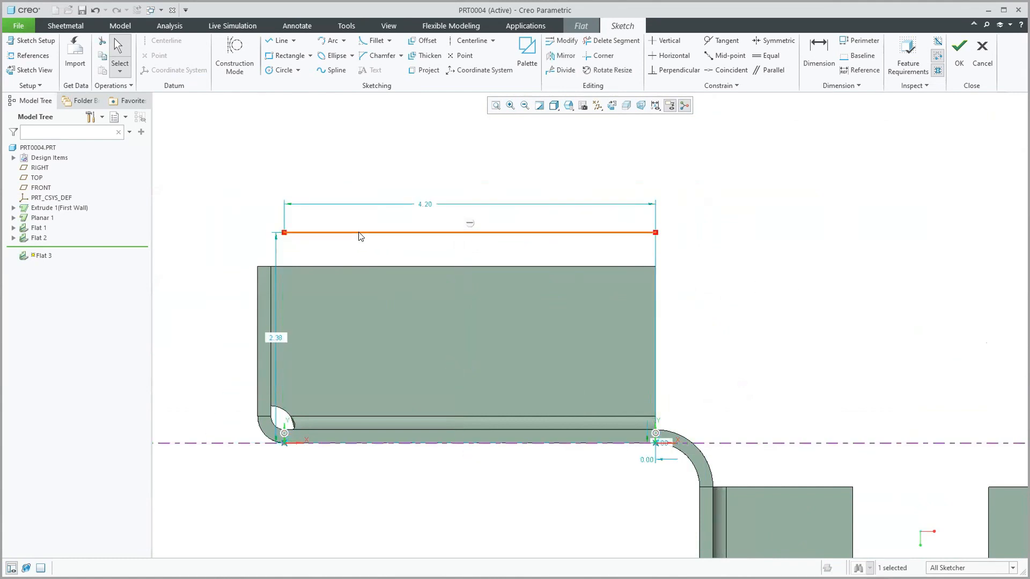
{"action": "left_click", "coordinate": [362, 234]}
{"action": "key", "text": "Delete"}
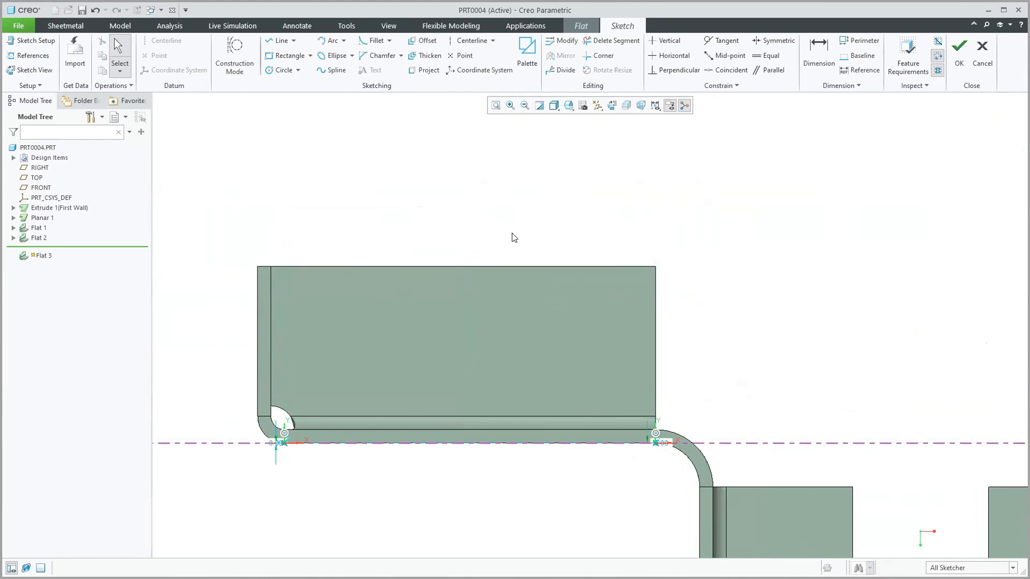
{"action": "scroll", "coordinate": [648, 511], "scroll_direction": "down", "scroll_amount": 1}
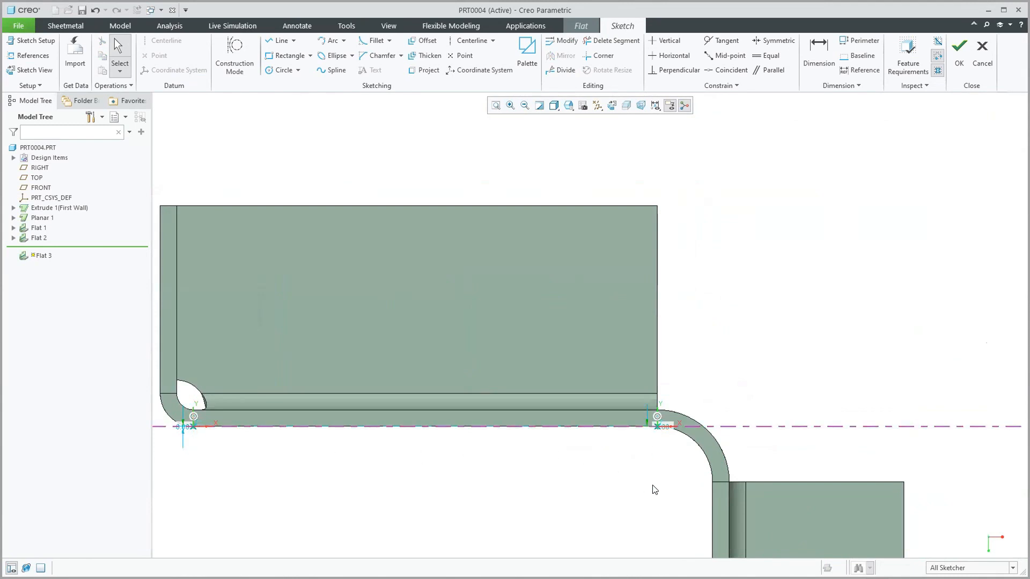
Sketch an open stepped profile from the attachment edge's outer end, about 2.67 high and 1.55 wide, sloping down 1.30 to a 1.36-wide step
{"action": "left_click", "coordinate": [279, 40]}
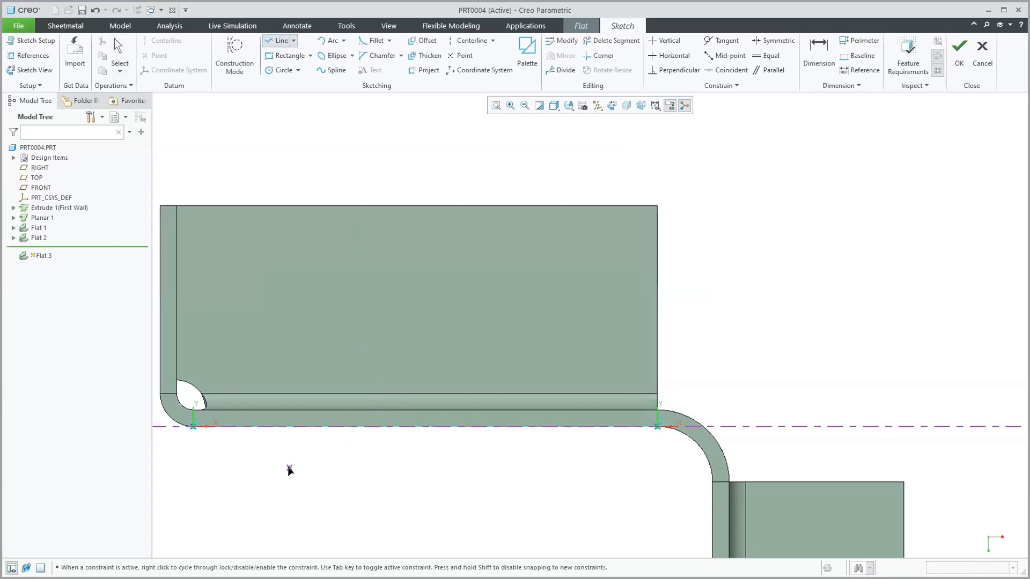
{"action": "left_click", "coordinate": [193, 427]}
{"action": "left_click", "coordinate": [194, 132]}
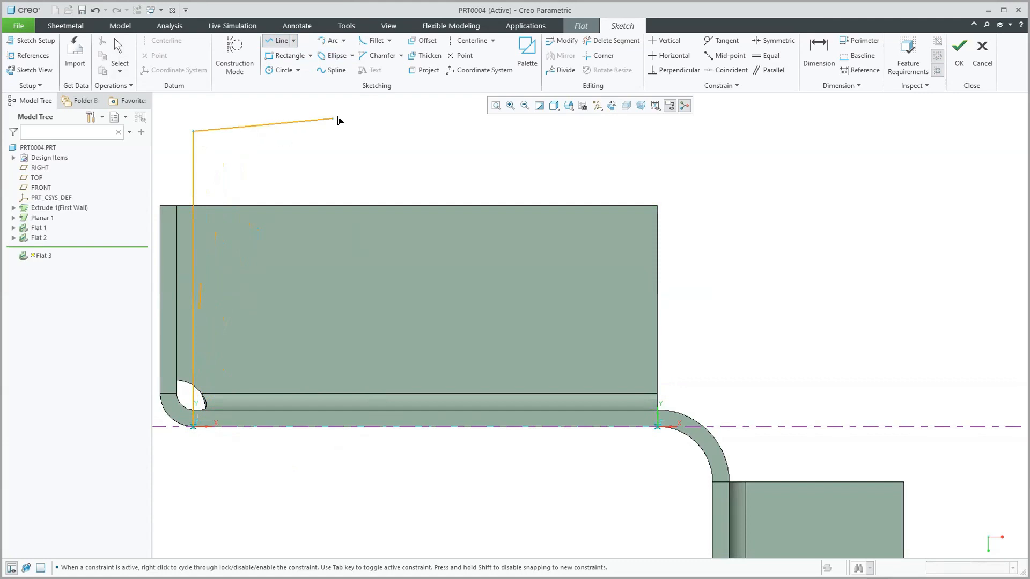
{"action": "left_click", "coordinate": [365, 131]}
{"action": "left_click", "coordinate": [404, 276]}
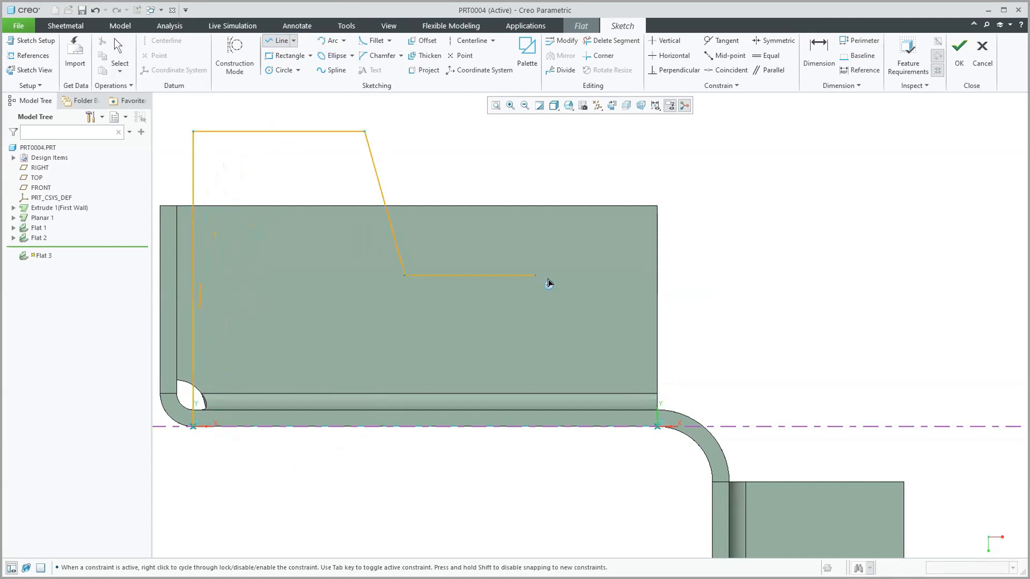
{"action": "left_click", "coordinate": [555, 276]}
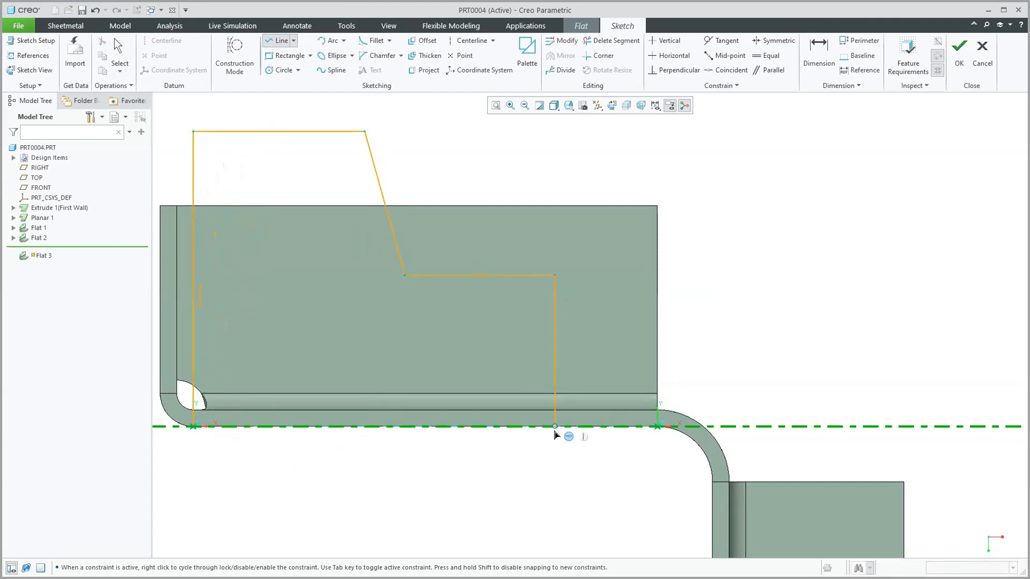
{"action": "left_click", "coordinate": [555, 427]}
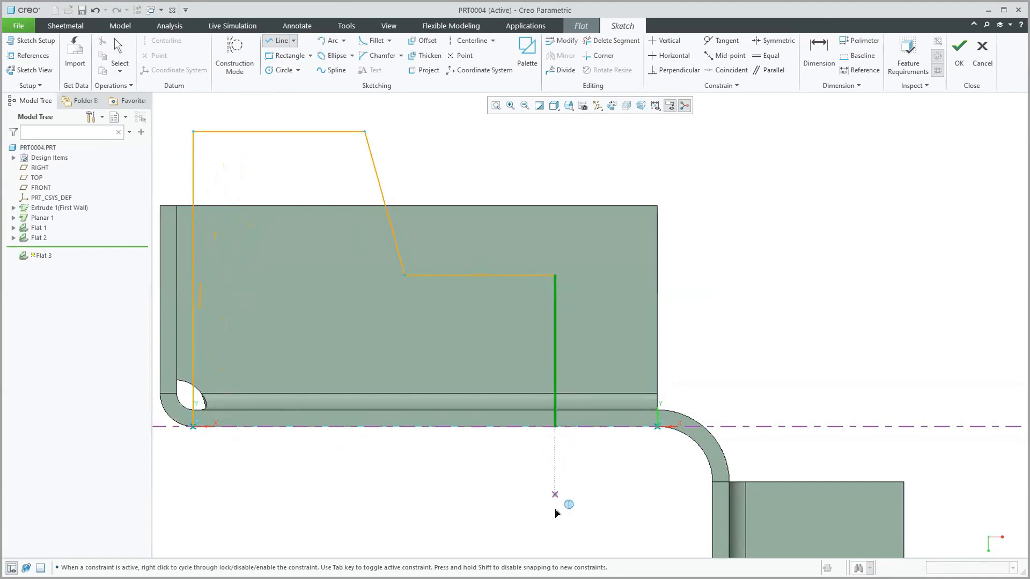
{"action": "left_click", "coordinate": [555, 427]}
{"action": "middle_click", "coordinate": [417, 427]}
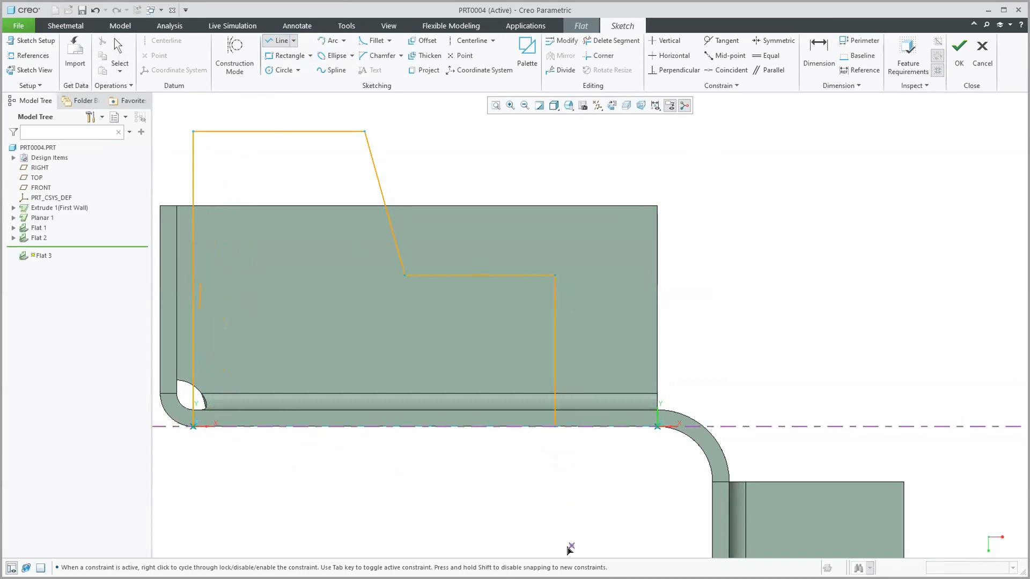
{"action": "middle_click", "coordinate": [807, 237]}
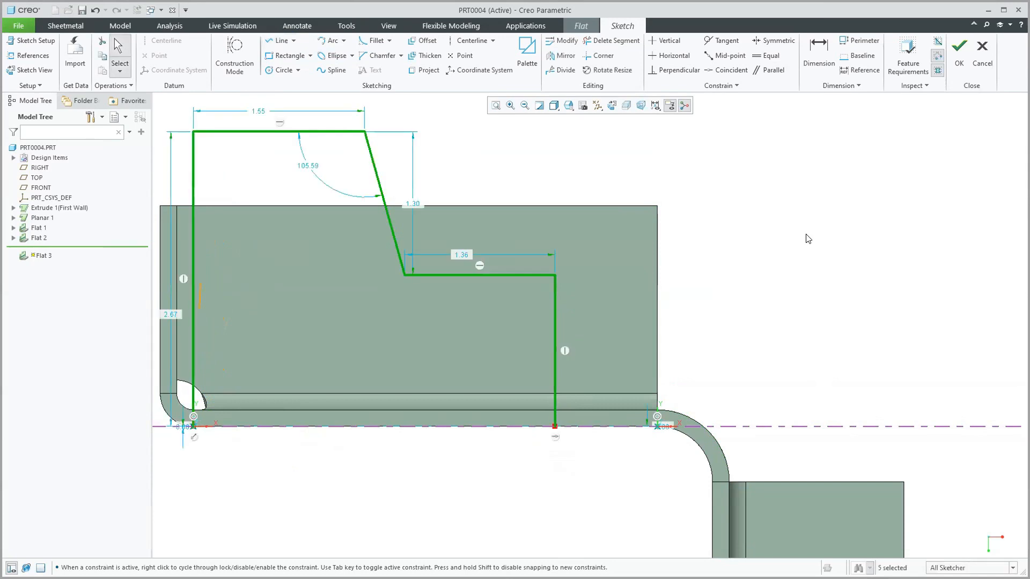
Accept the custom stepped profile, complete the flat wall and return to the default view
{"action": "left_click", "coordinate": [958, 65]}
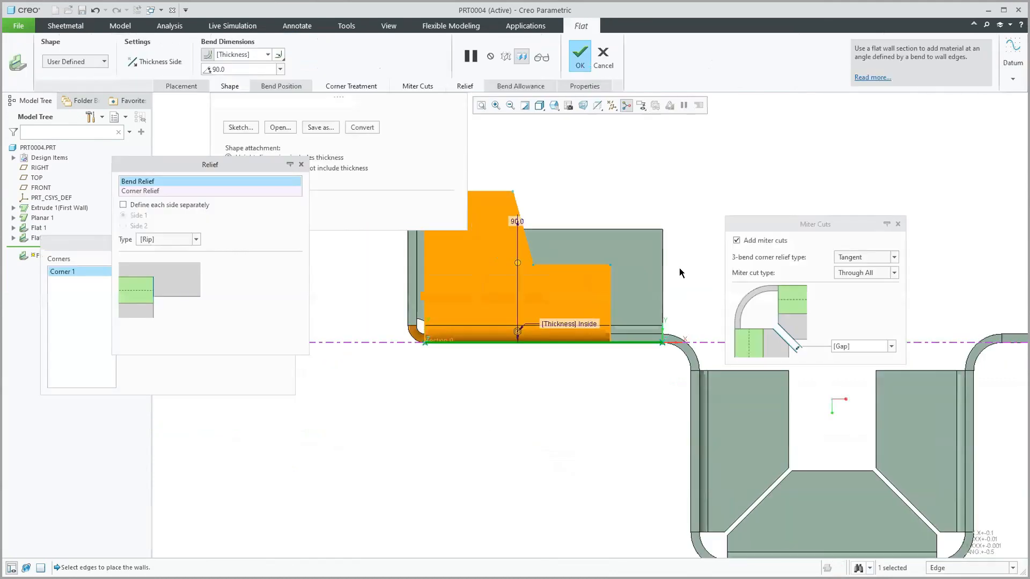
{"action": "key", "text": "ctrl+d"}
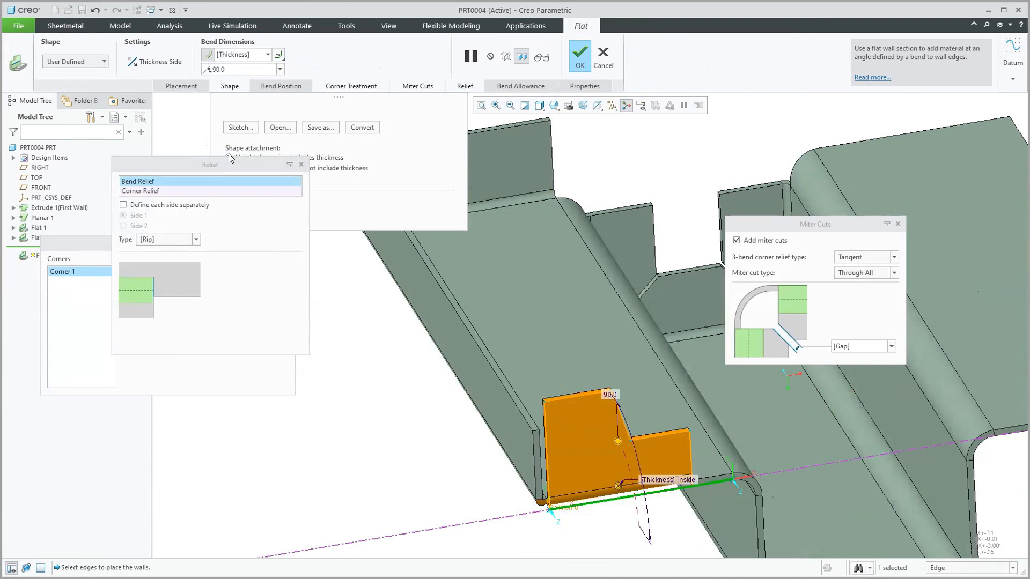
{"action": "middle_click", "coordinate": [311, 379]}
{"action": "key", "text": "ctrl+d"}
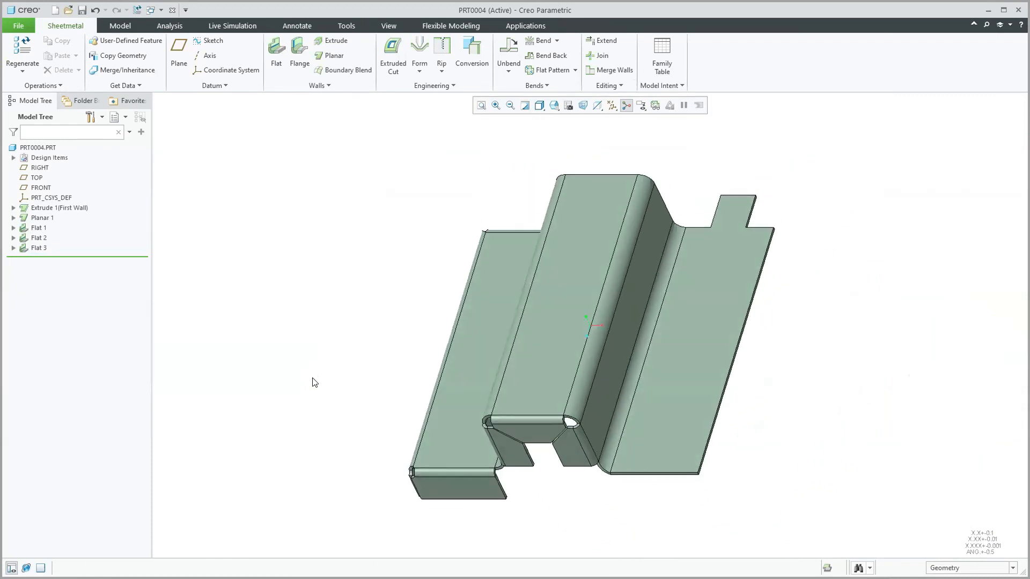
{"action": "scroll", "coordinate": [766, 510], "scroll_direction": "down", "scroll_amount": 2}
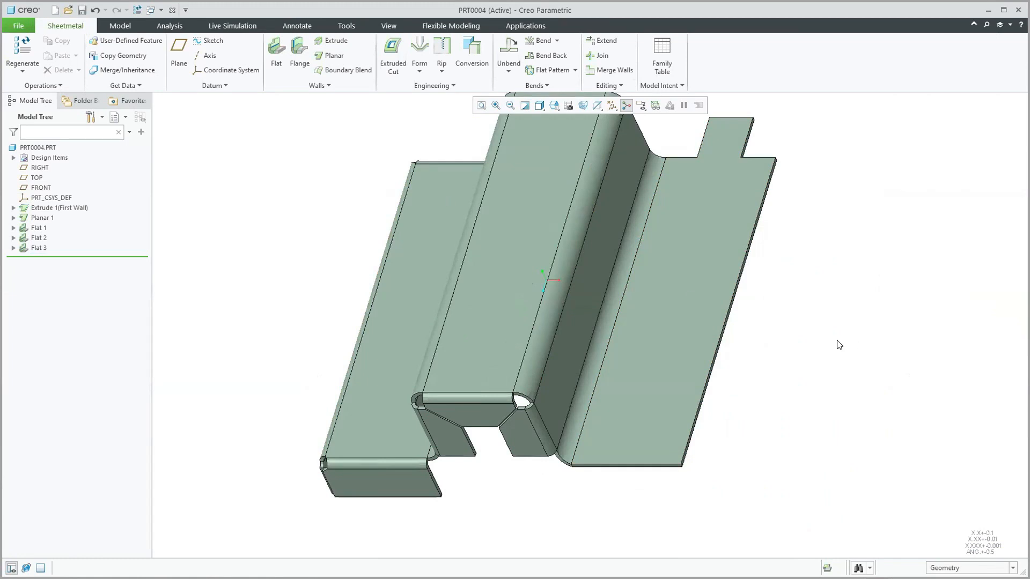
Start an I-shaped flange along the adjoining short end edge and long outer edge of the opposite lower flange
{"action": "left_click", "coordinate": [294, 50]}
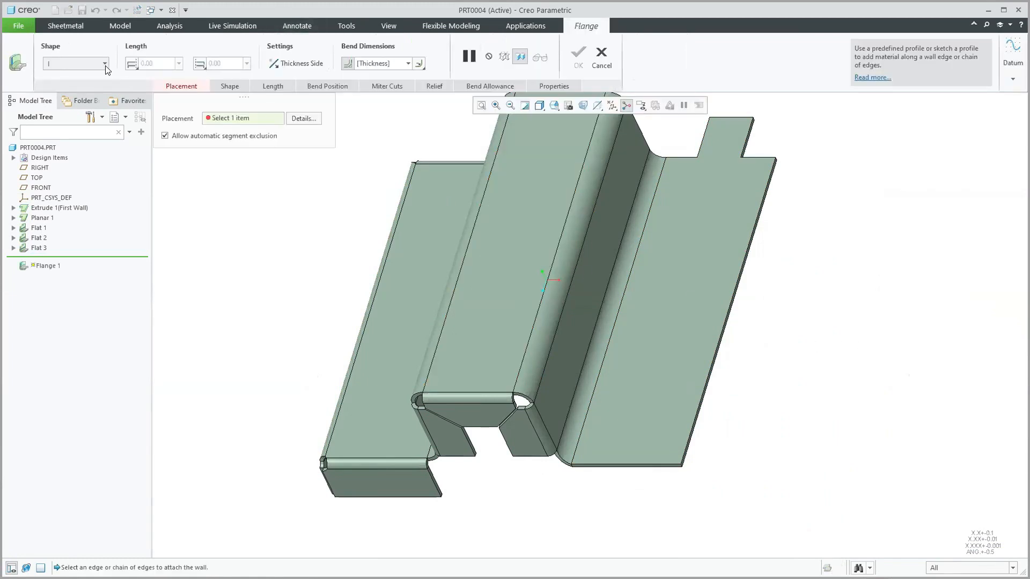
{"action": "left_click", "coordinate": [105, 65]}
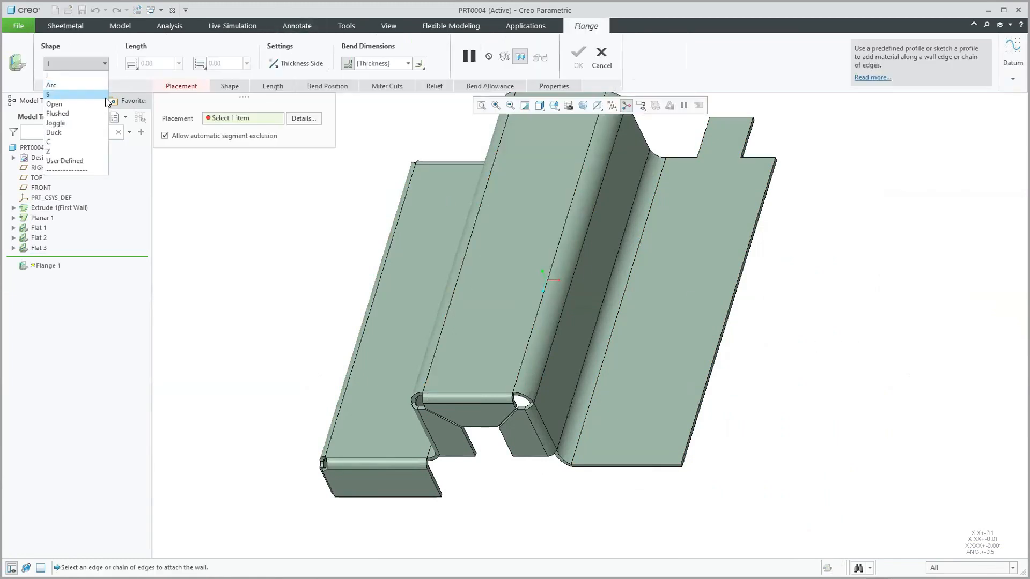
{"action": "left_click", "coordinate": [73, 65]}
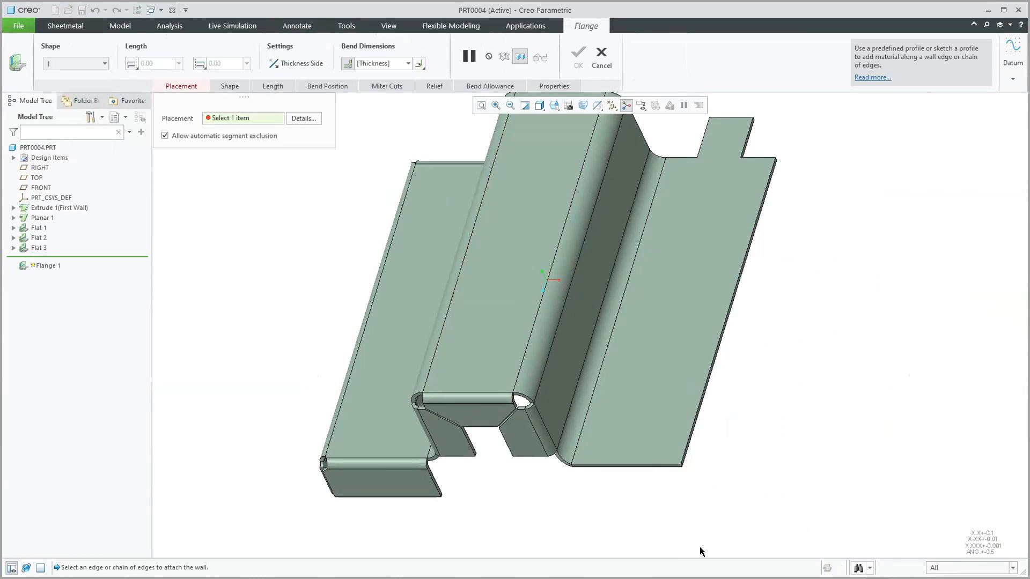
{"action": "left_click", "coordinate": [652, 463]}
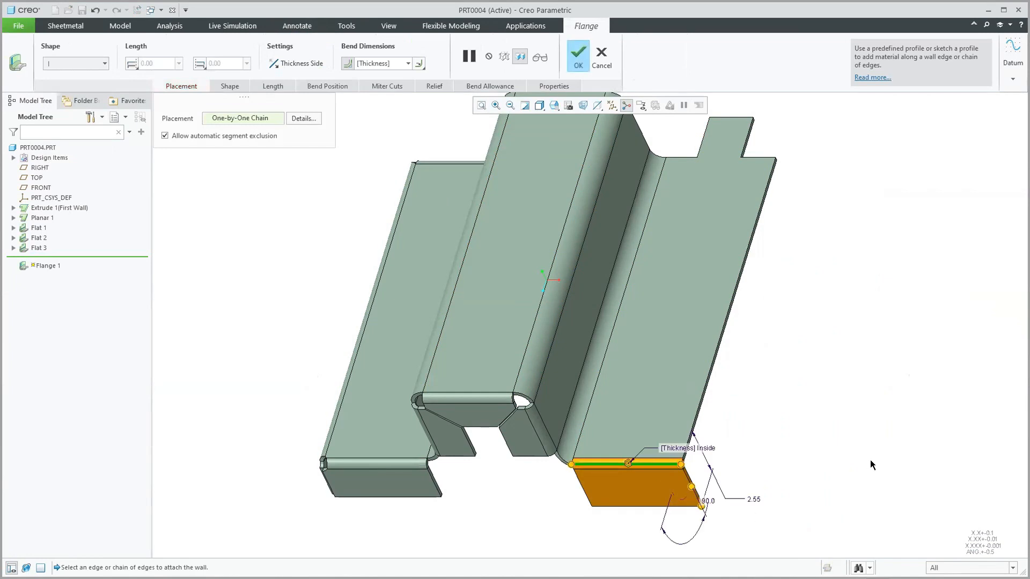
{"action": "left_click", "coordinate": [705, 371], "text": "shift"}
{"action": "scroll", "coordinate": [823, 446], "scroll_direction": "up", "scroll_amount": 2}
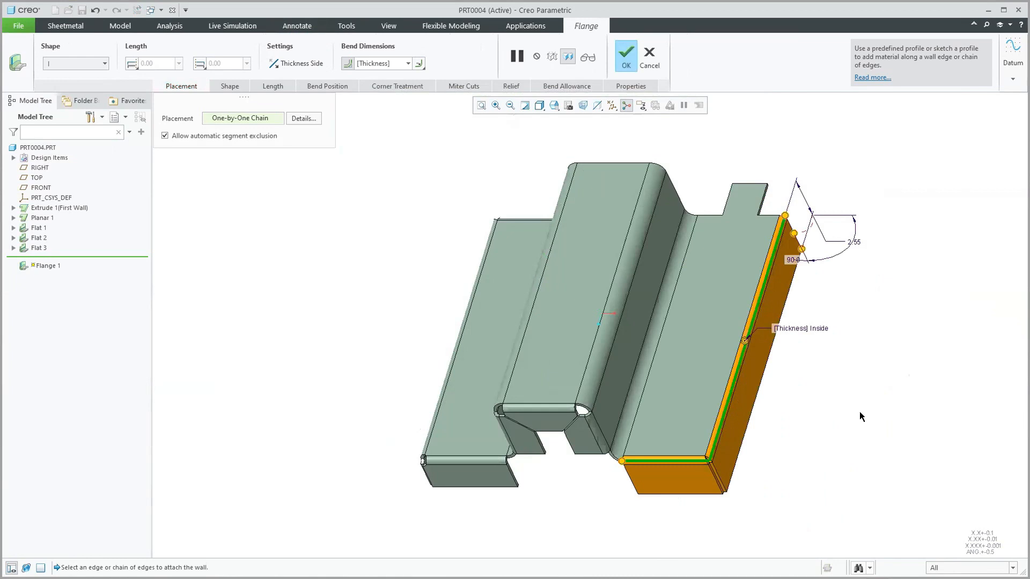
{"action": "middle_click_drag", "start_coordinate": [856, 399], "coordinate": [796, 470]}
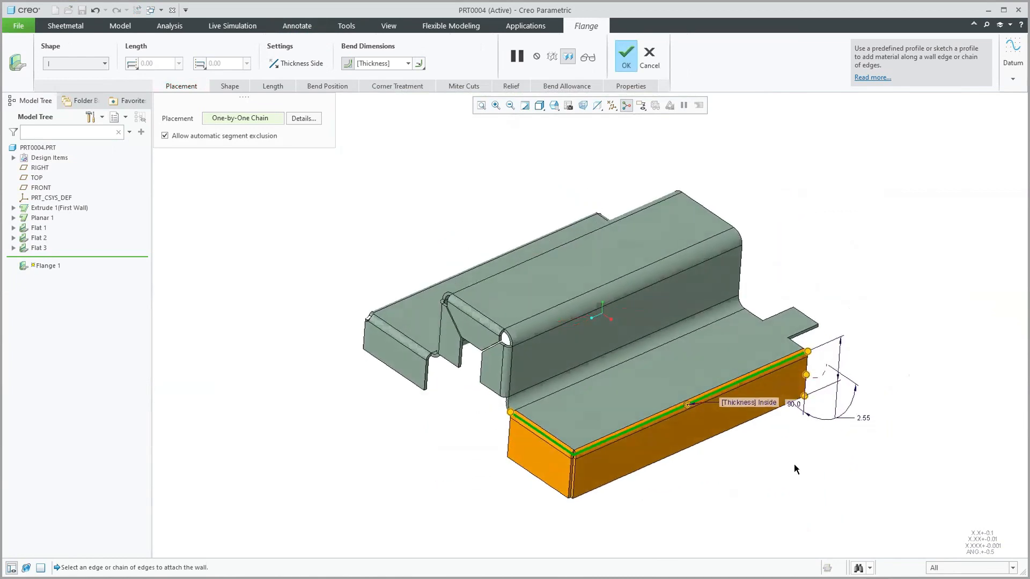
{"action": "scroll", "coordinate": [705, 504], "scroll_direction": "down", "scroll_amount": 3}
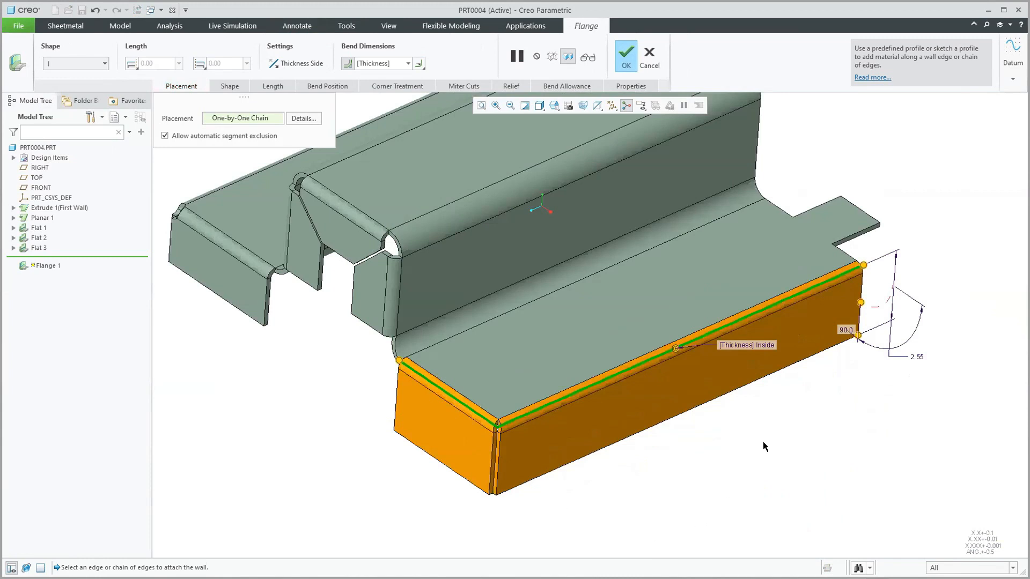
Try the Arc profile for the flange and show its section preview
{"action": "left_click", "coordinate": [105, 64]}
{"action": "left_click", "coordinate": [84, 84]}
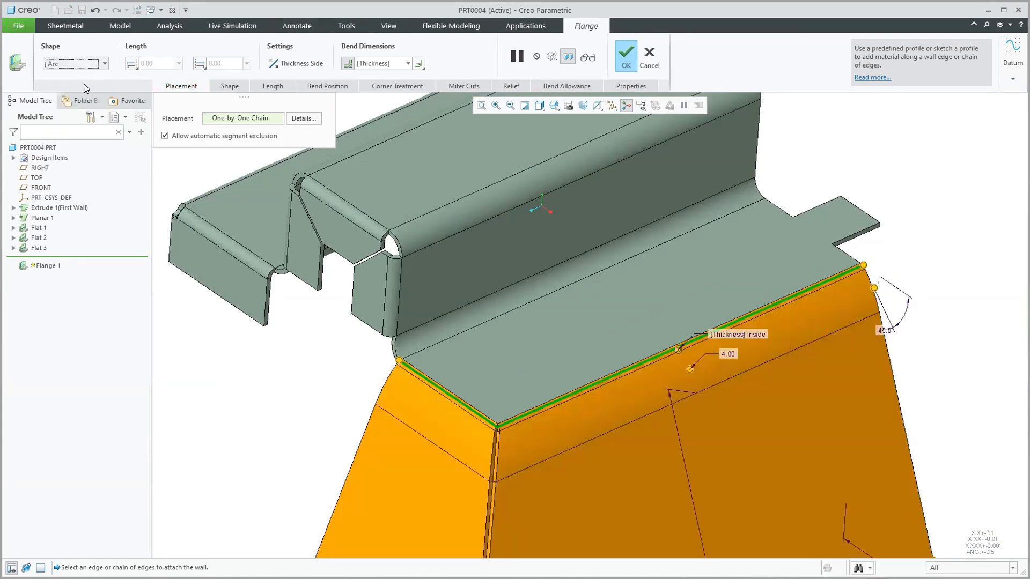
{"action": "left_click", "coordinate": [228, 87]}
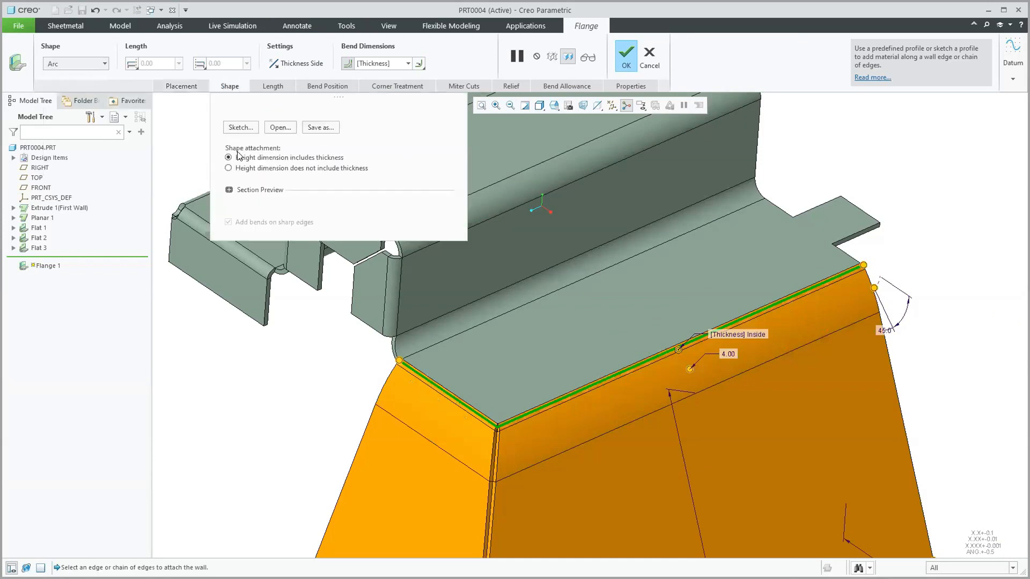
{"action": "left_click", "coordinate": [229, 190]}
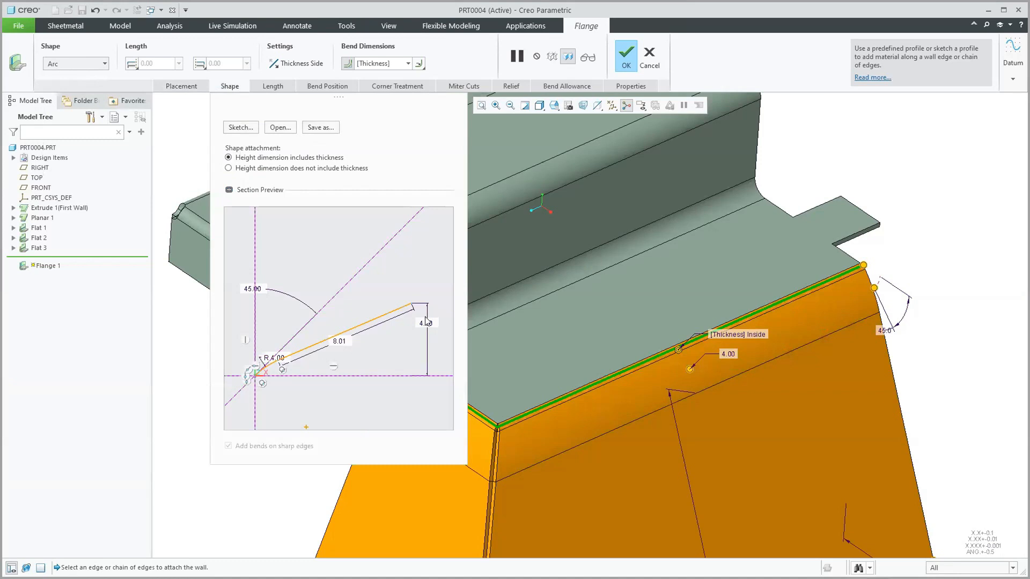
{"action": "scroll", "coordinate": [762, 253], "scroll_direction": "up", "scroll_amount": 3}
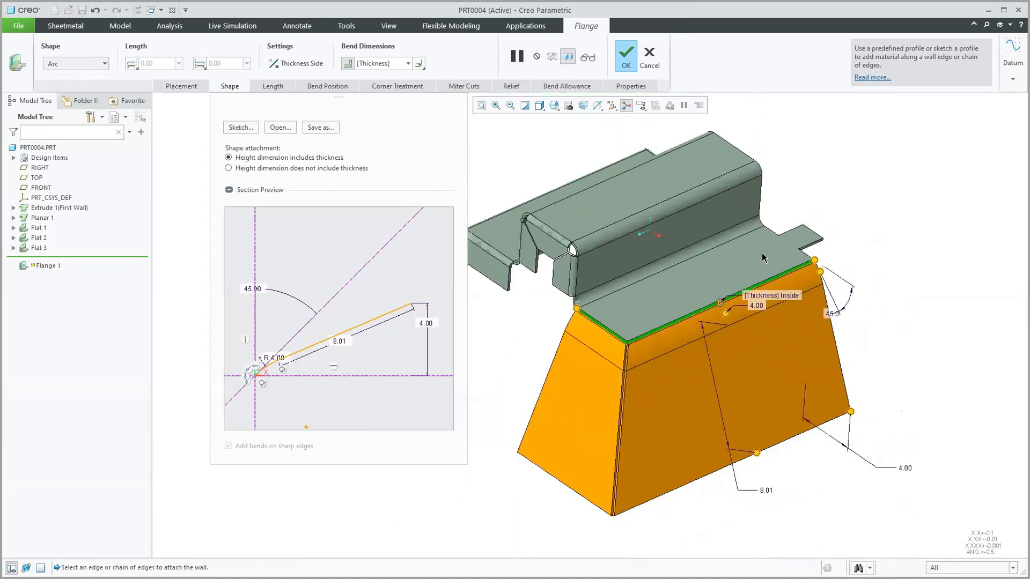
Try the S and Open profiles on the same flange
{"action": "left_click", "coordinate": [104, 63]}
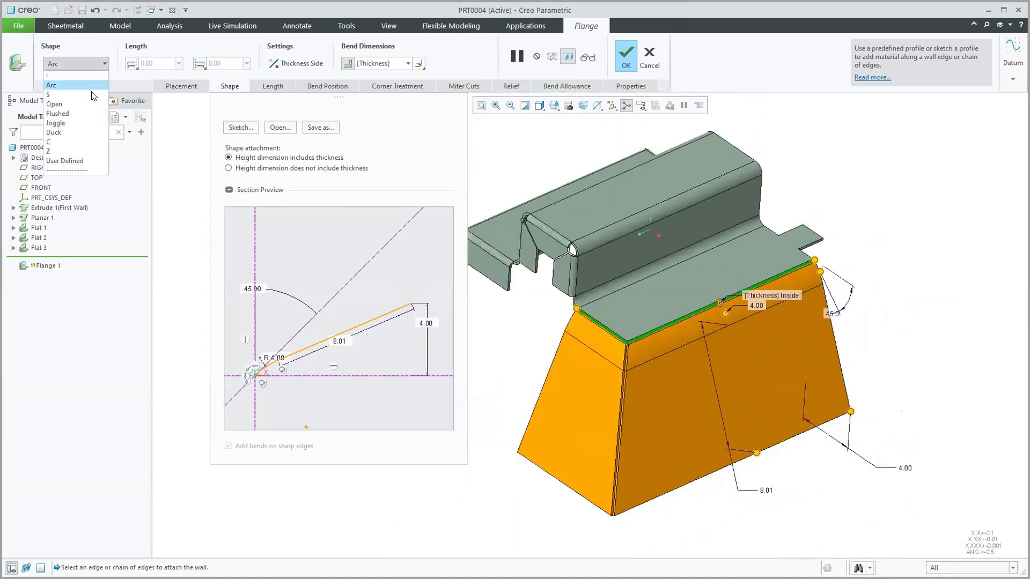
{"action": "left_click", "coordinate": [89, 97]}
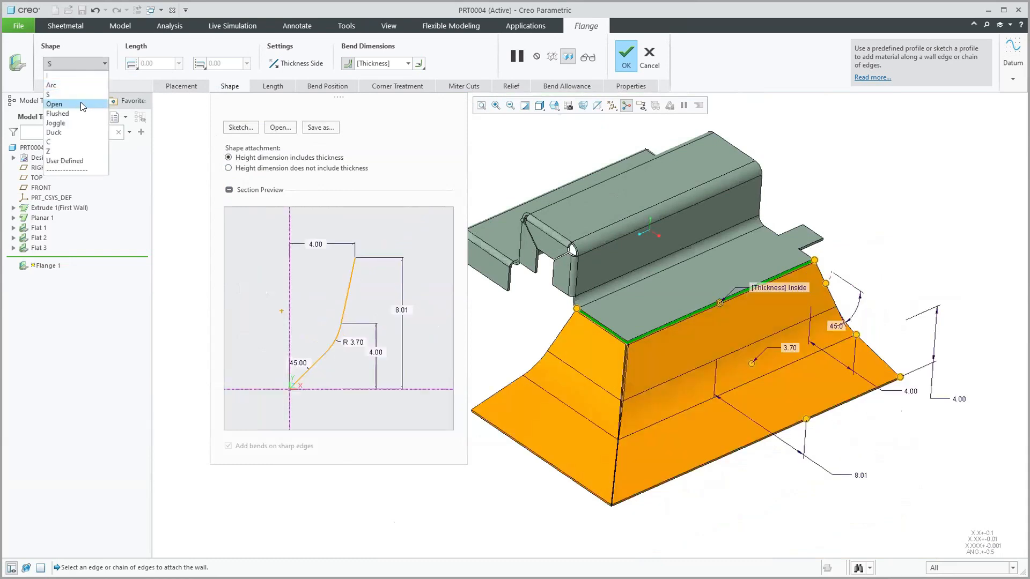
{"action": "left_click", "coordinate": [80, 106]}
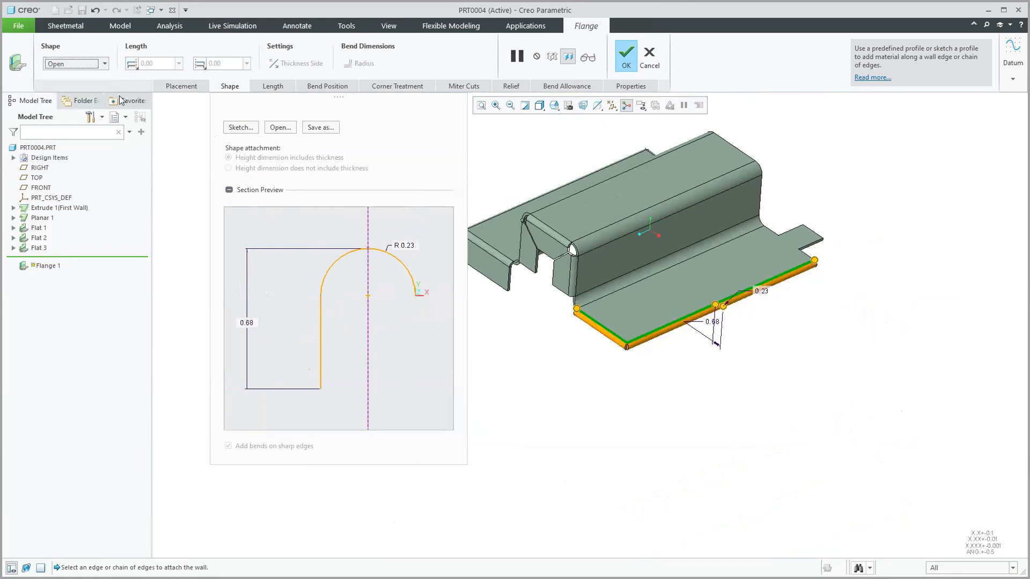
Try the Flushed and Joggle profiles for the flange
{"action": "left_click", "coordinate": [105, 63]}
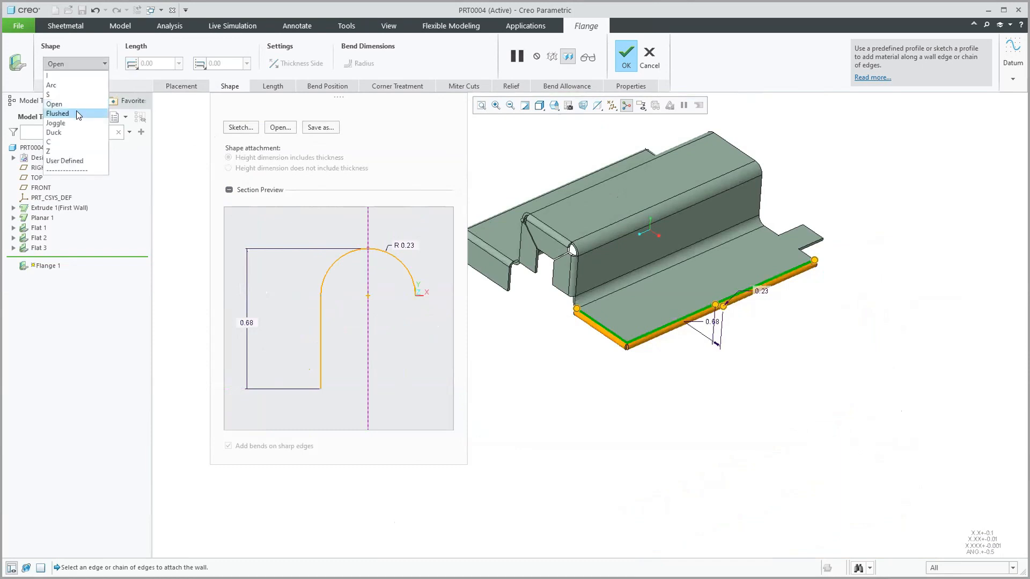
{"action": "left_click", "coordinate": [76, 113]}
{"action": "scroll", "coordinate": [729, 338], "scroll_direction": "down", "scroll_amount": 4}
{"action": "scroll", "coordinate": [729, 340], "scroll_direction": "up", "scroll_amount": 3}
{"action": "mouse_move", "coordinate": [729, 341]}
{"action": "middle_mouse_down"}
{"action": "mouse_move", "coordinate": [734, 352]}
{"action": "mouse_move", "coordinate": [722, 346]}
{"action": "middle_mouse_up"}
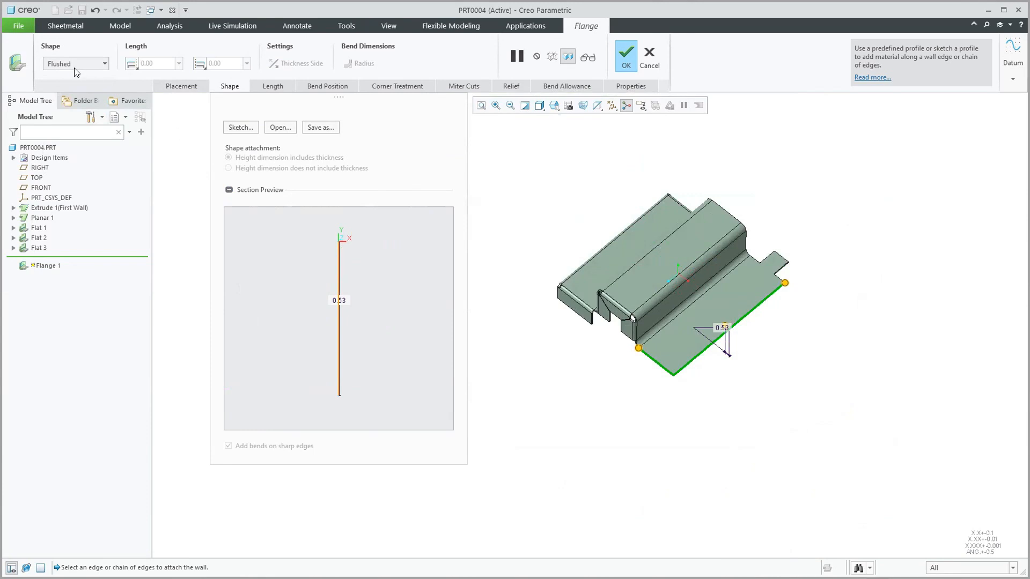
{"action": "left_click", "coordinate": [105, 63]}
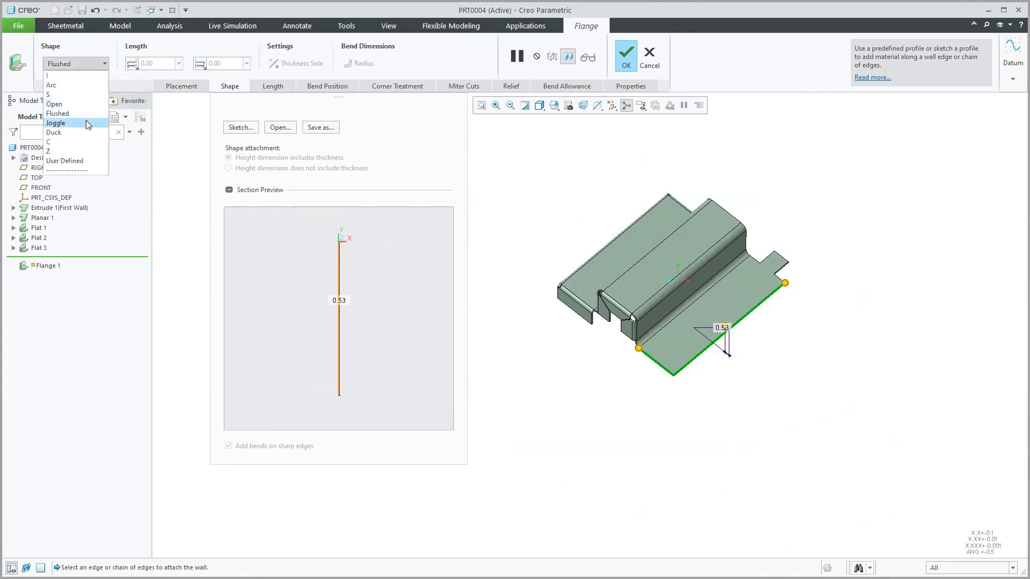
{"action": "left_click", "coordinate": [88, 124]}
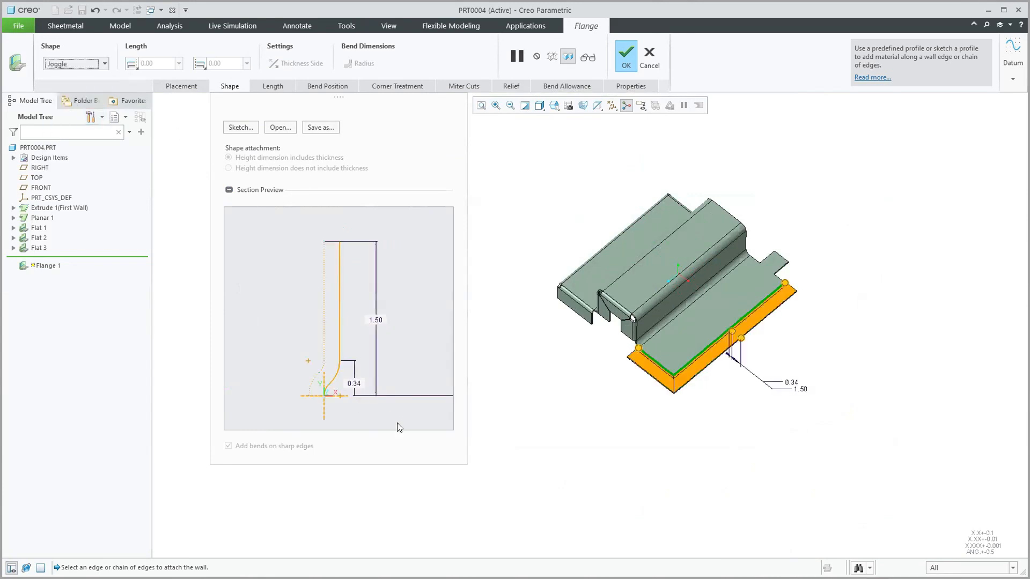
Return the flange to the I profile, about 3.16 high, bent at 90 degrees
{"action": "left_click", "coordinate": [105, 65]}
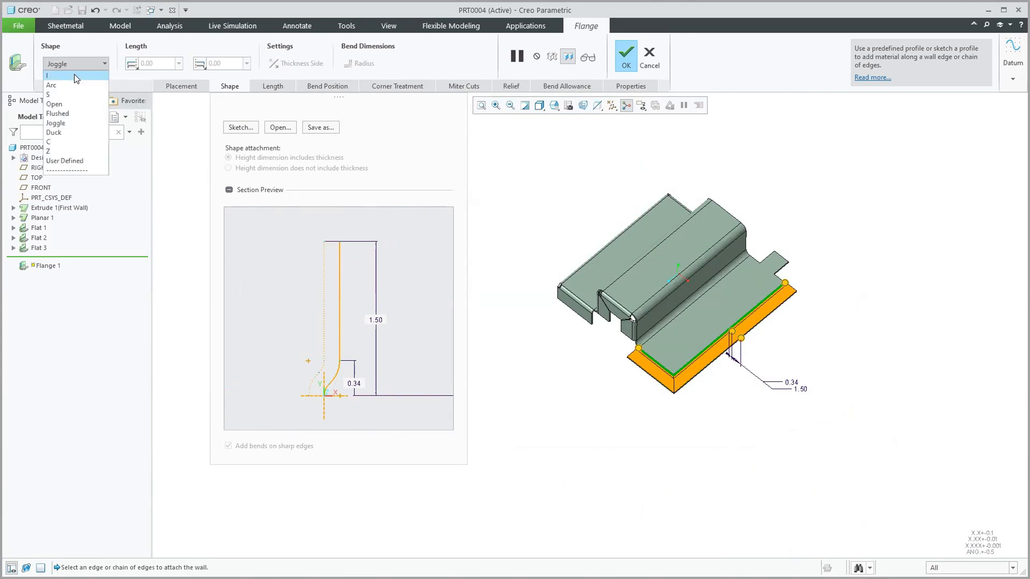
{"action": "left_click", "coordinate": [74, 76]}
{"action": "middle_click_drag", "start_coordinate": [782, 396], "coordinate": [804, 371]}
{"action": "left_click_drag", "start_coordinate": [793, 351], "coordinate": [790, 308]}
{"action": "scroll", "coordinate": [771, 275], "scroll_direction": "down", "scroll_amount": 3}
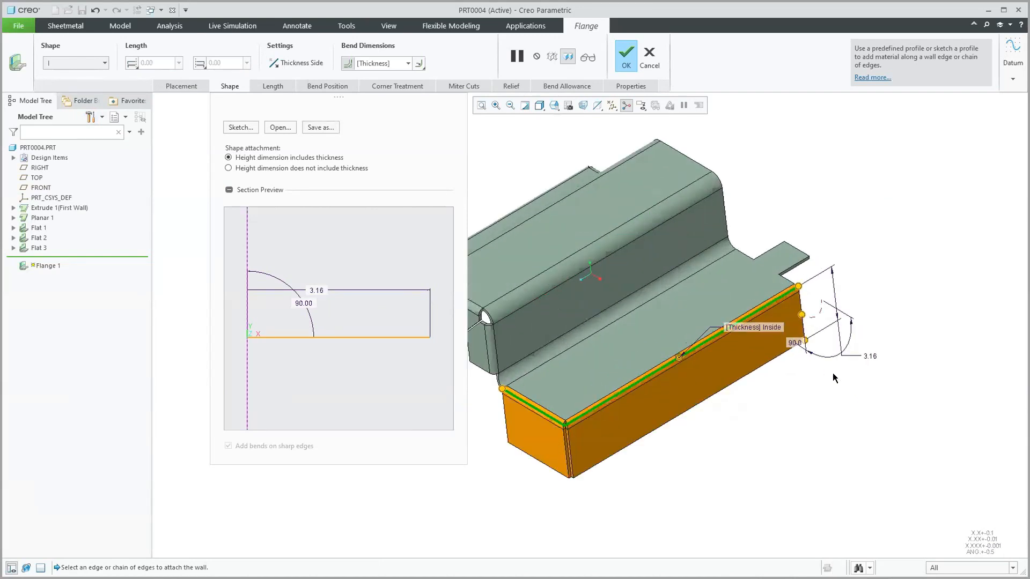
{"action": "middle_click_drag", "start_coordinate": [843, 376], "coordinate": [847, 375]}
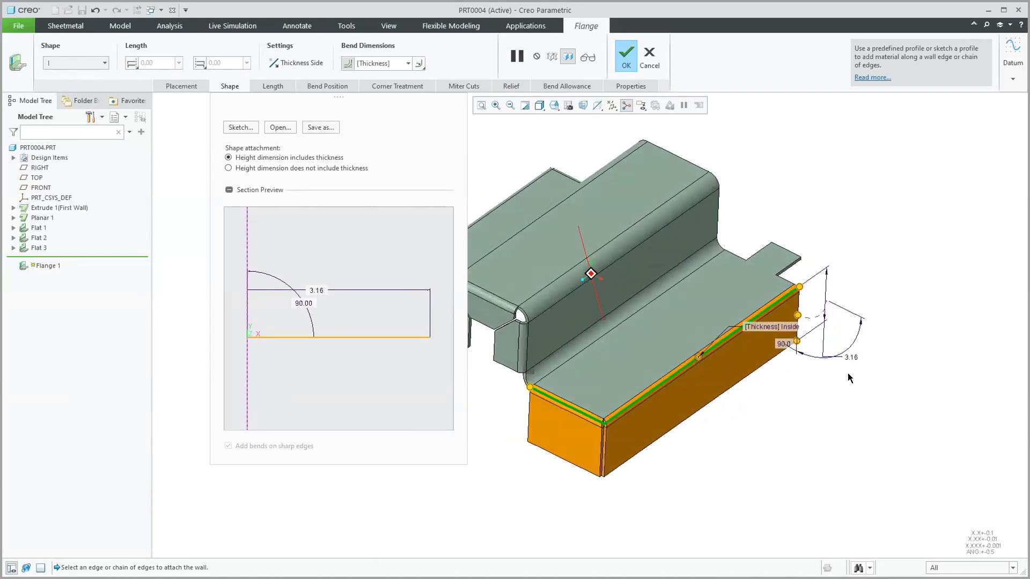
Set the flange end on the long edge to Blind with 0.00 length and check the length options for the other end
{"action": "left_click", "coordinate": [229, 86]}
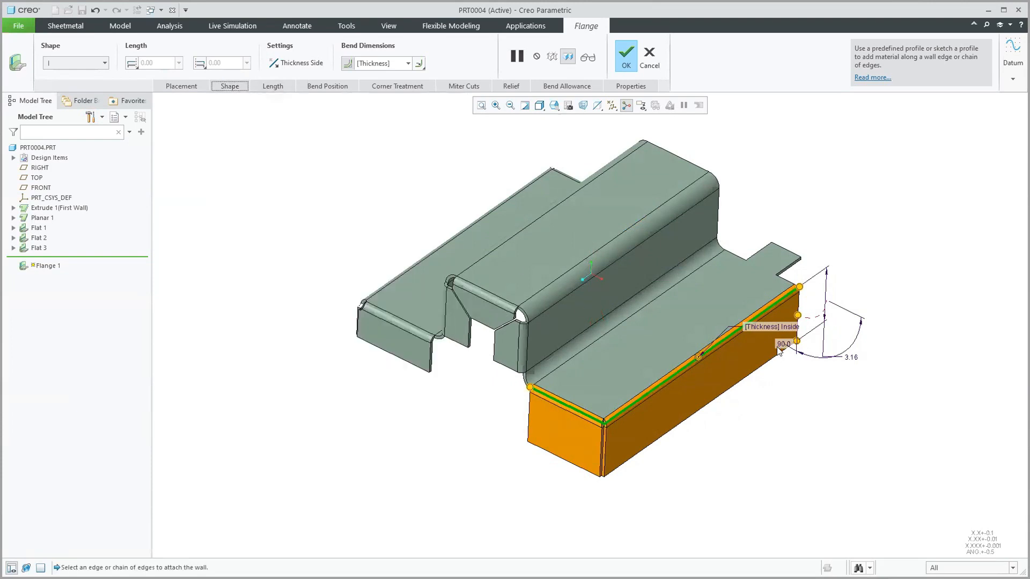
{"action": "mouse_move", "coordinate": [800, 288]}
{"action": "left_mouse_down"}
{"action": "mouse_move", "coordinate": [754, 321]}
{"action": "mouse_move", "coordinate": [799, 301]}
{"action": "mouse_move", "coordinate": [798, 287]}
{"action": "left_mouse_up"}
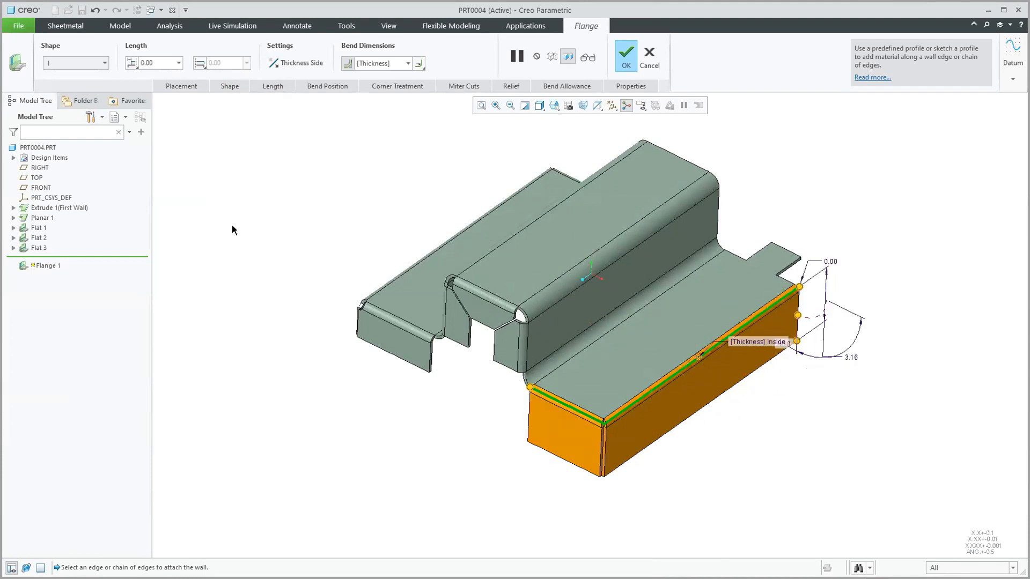
{"action": "left_click", "coordinate": [273, 87]}
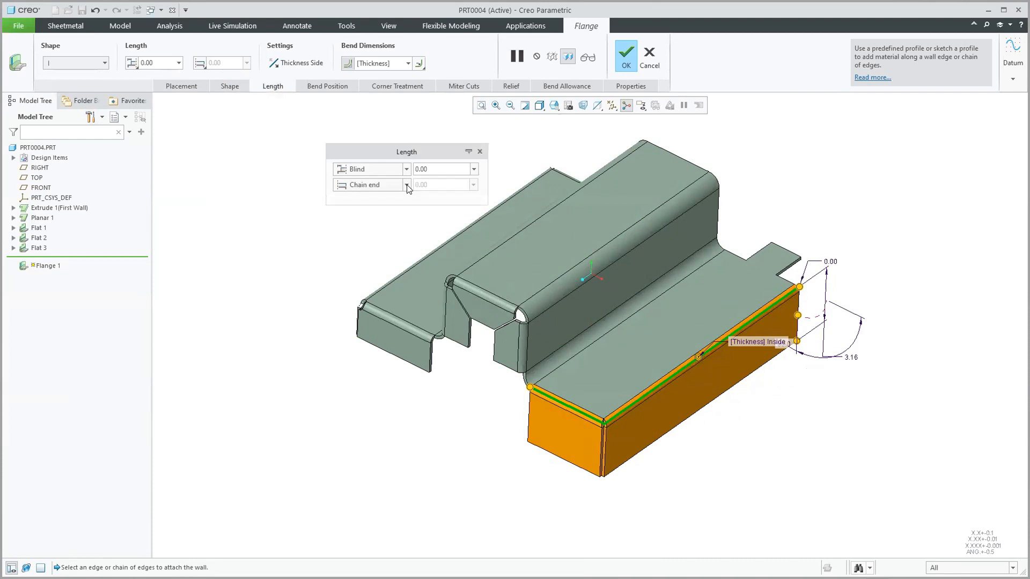
{"action": "left_click", "coordinate": [406, 186]}
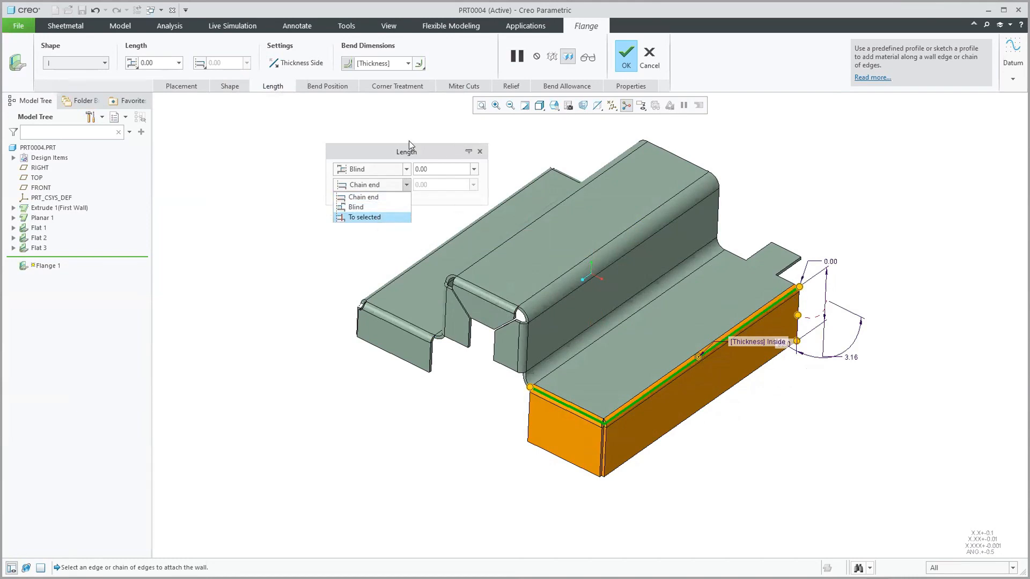
{"action": "left_click", "coordinate": [480, 154]}
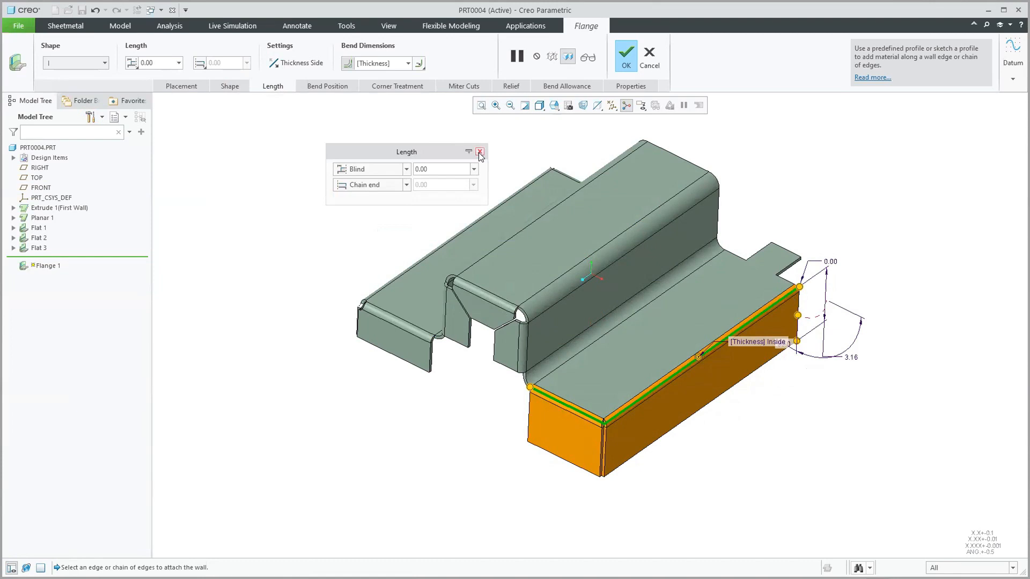
{"action": "left_click", "coordinate": [480, 154]}
Try the second bend position type on the flange and restore the first type
{"action": "left_click", "coordinate": [325, 87]}
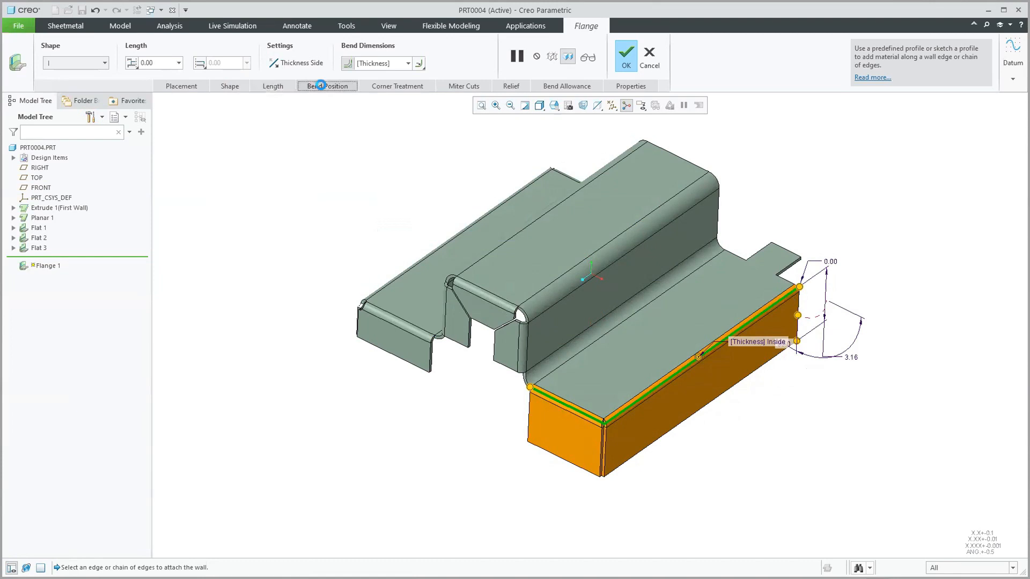
{"action": "left_click_drag", "start_coordinate": [431, 437], "coordinate": [356, 127]}
{"action": "left_click", "coordinate": [346, 149]}
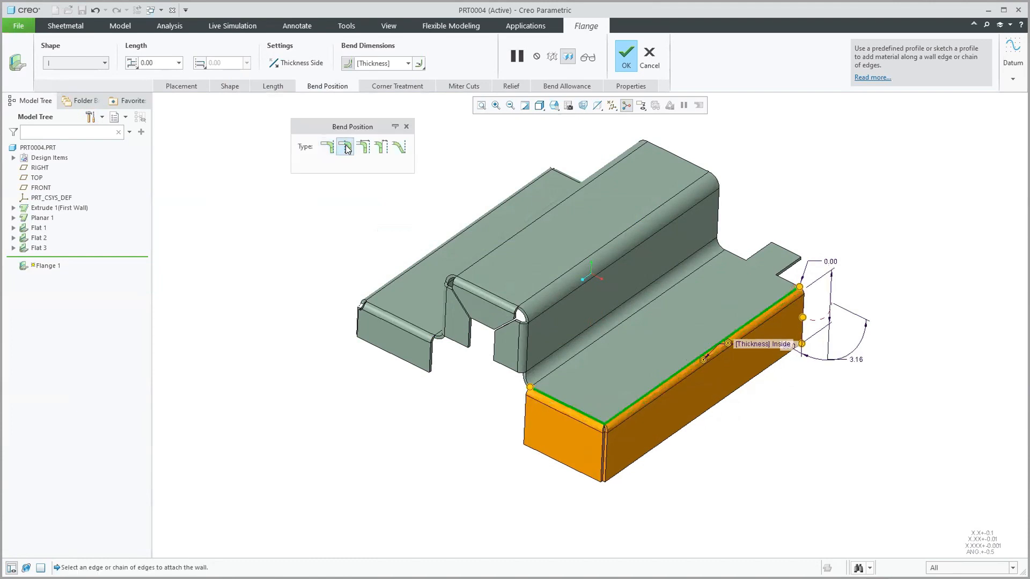
{"action": "left_click", "coordinate": [330, 149]}
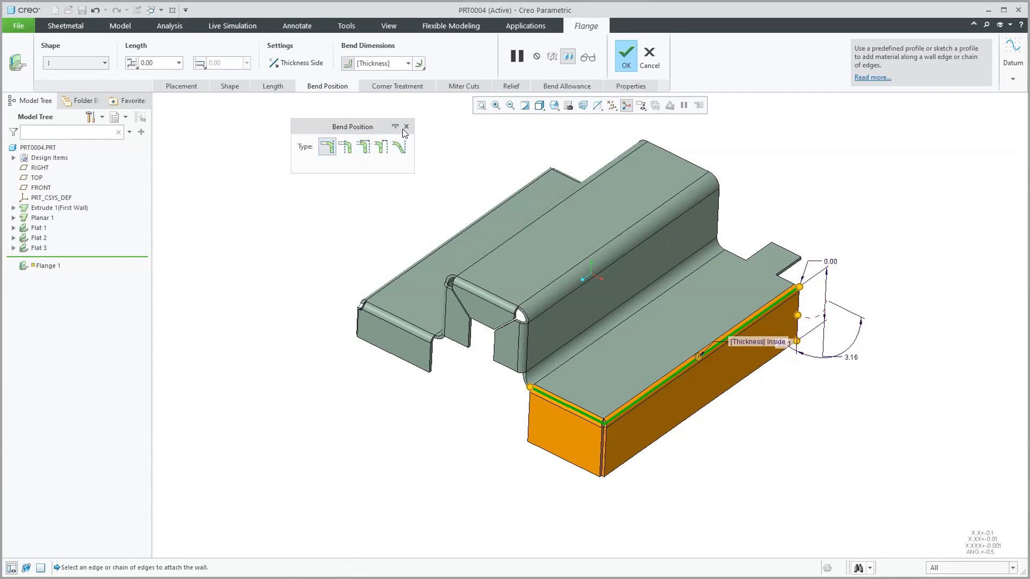
Set the treatment of Corner 1 to Blind with both distances at the default [-Gap]
{"action": "left_click", "coordinate": [405, 88]}
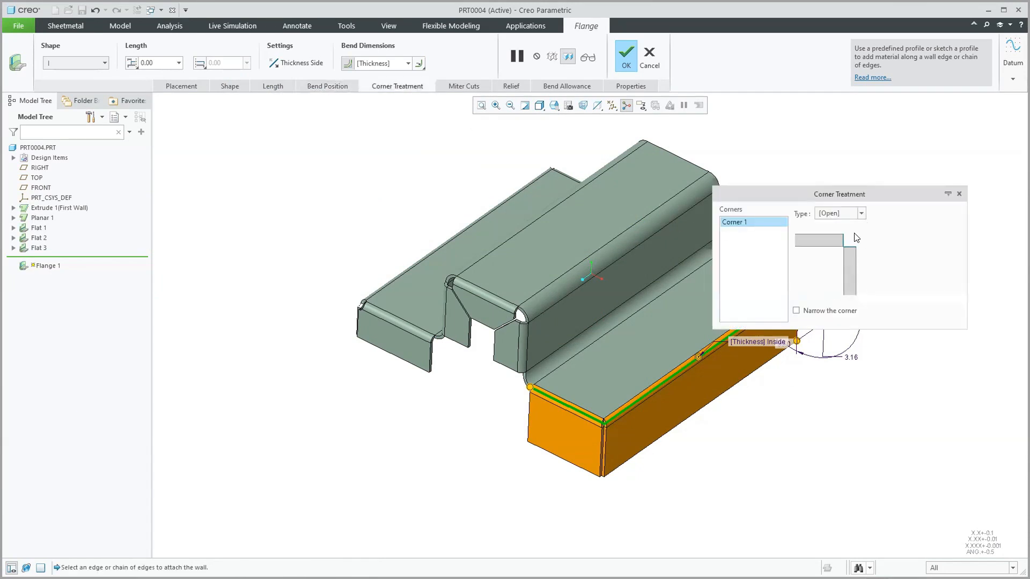
{"action": "left_click", "coordinate": [808, 315]}
{"action": "left_click", "coordinate": [860, 214]}
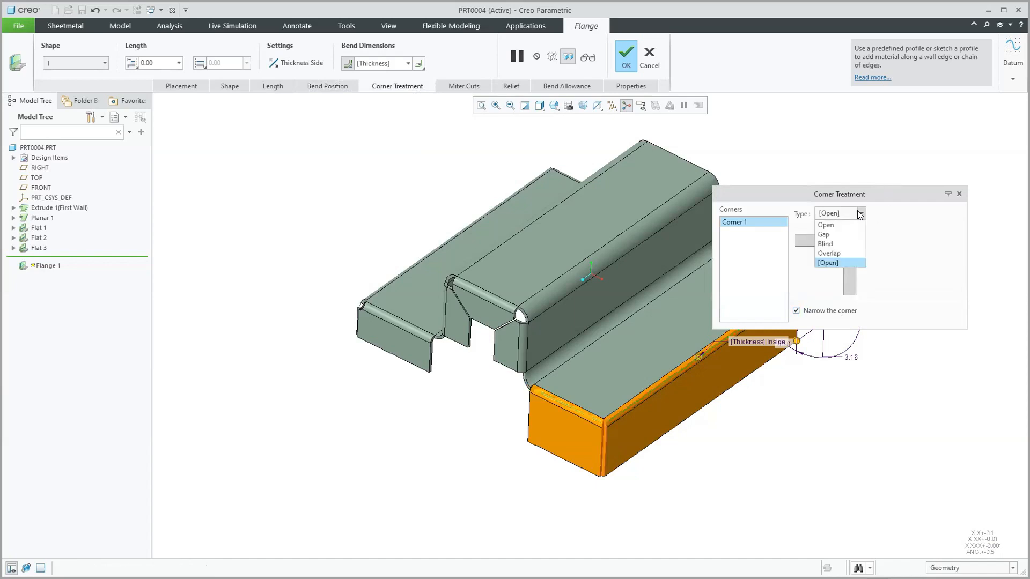
{"action": "left_click", "coordinate": [842, 249]}
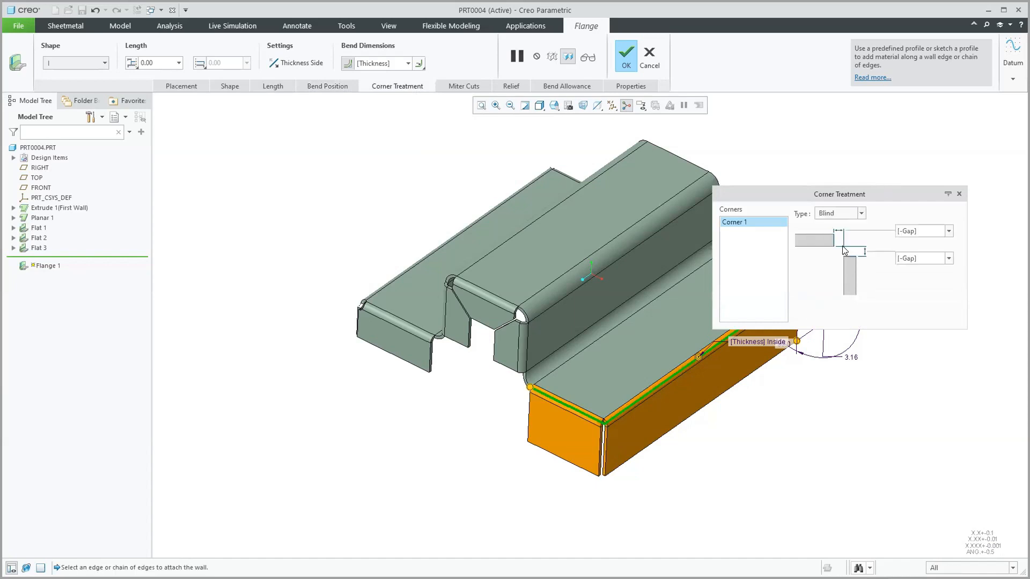
{"action": "left_click", "coordinate": [959, 194]}
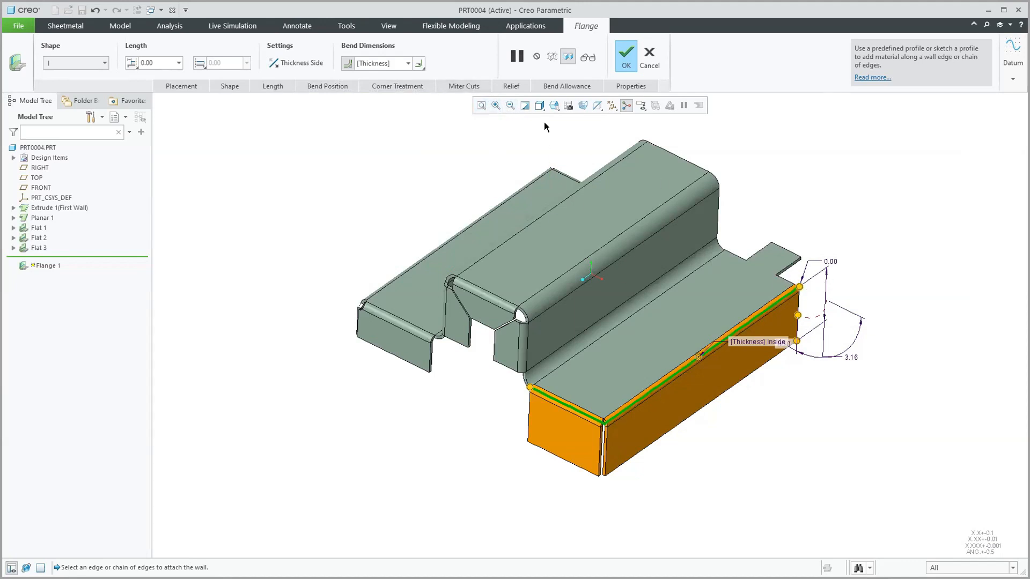
Define the flange's corner relief as Circular with its origin at the bend lines intersection
{"action": "left_click", "coordinate": [511, 86]}
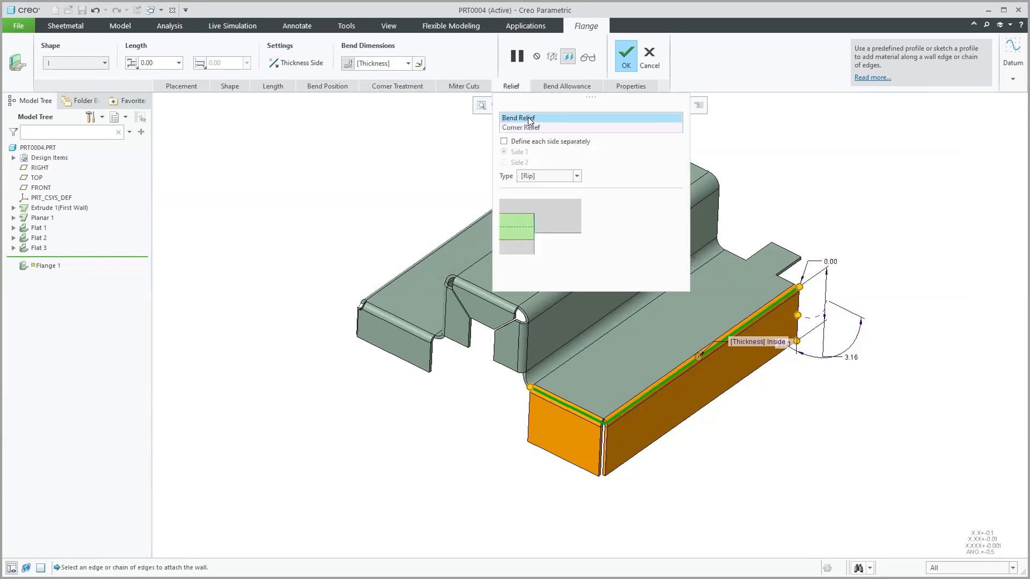
{"action": "left_click", "coordinate": [529, 128]}
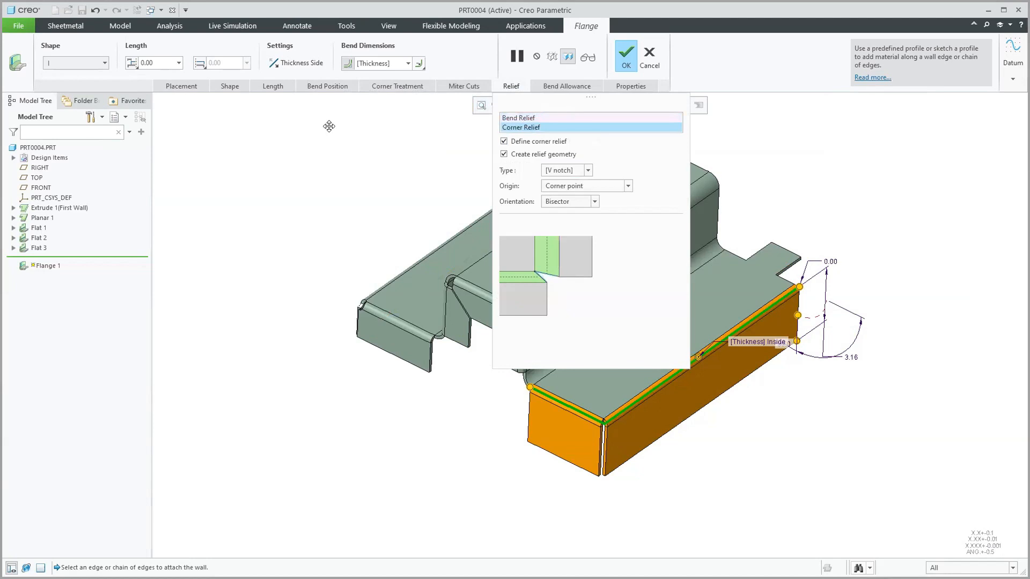
{"action": "left_click_drag", "start_coordinate": [566, 99], "coordinate": [329, 126]}
{"action": "scroll", "coordinate": [629, 447], "scroll_direction": "down", "scroll_amount": 2}
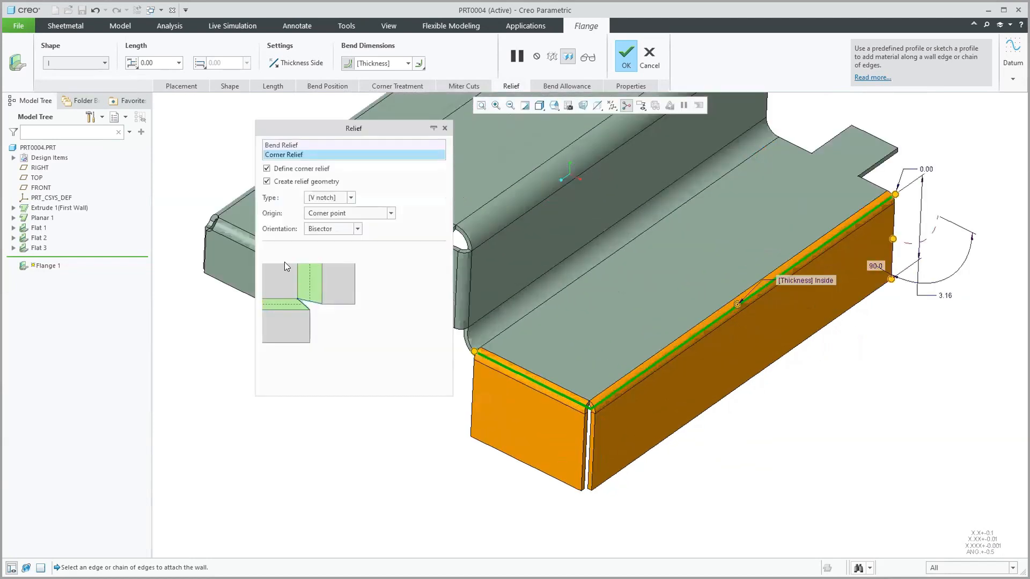
{"action": "left_click", "coordinate": [350, 198]}
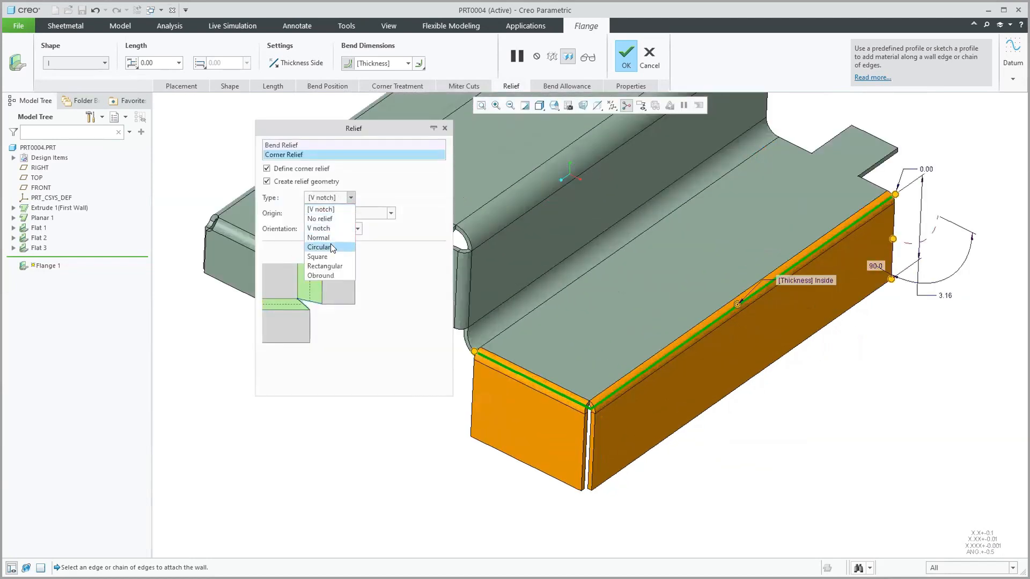
{"action": "left_click", "coordinate": [332, 248]}
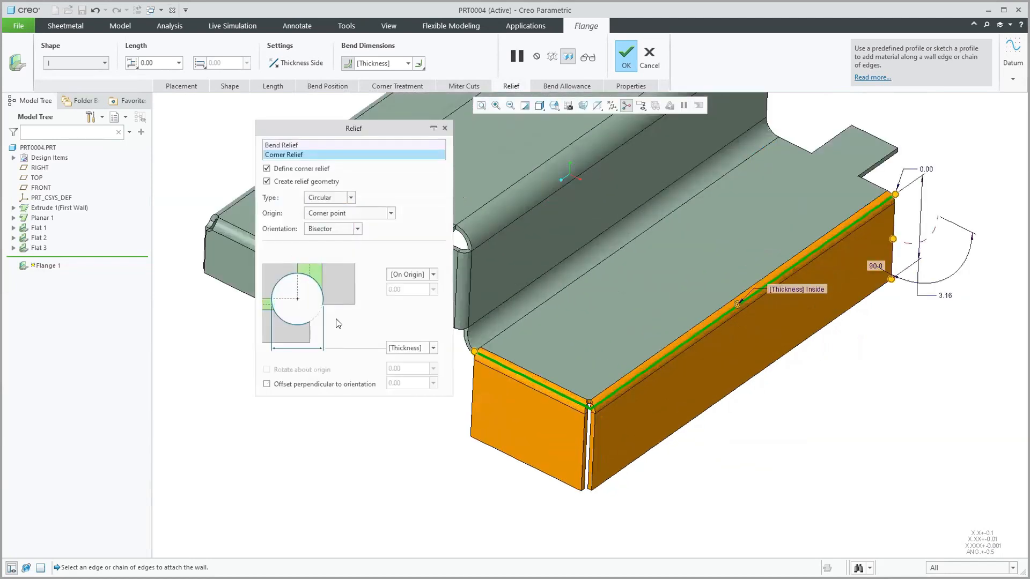
{"action": "left_click", "coordinate": [368, 213]}
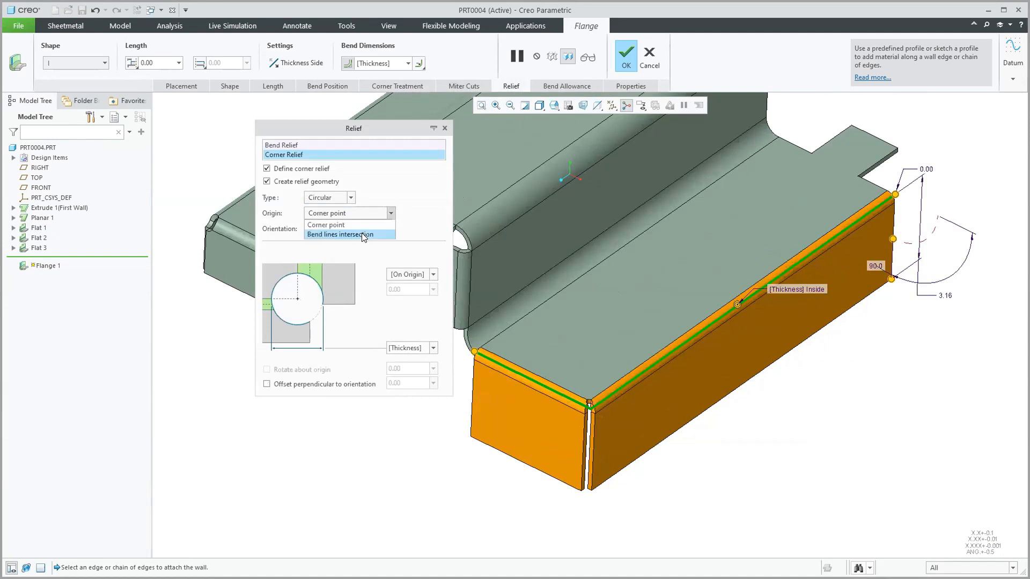
{"action": "left_click", "coordinate": [361, 233]}
Set the circular corner relief's diameter to 0.55 and complete the flange
{"action": "left_click_drag", "start_coordinate": [422, 348], "coordinate": [377, 345]}
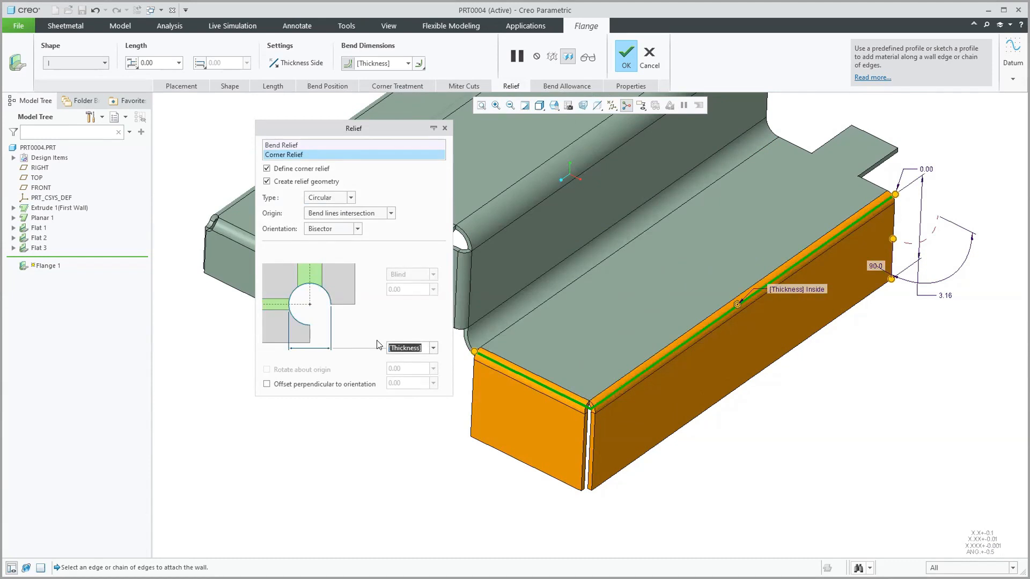
{"action": "type", "text": ".55"}
{"action": "left_click", "coordinate": [384, 462]}
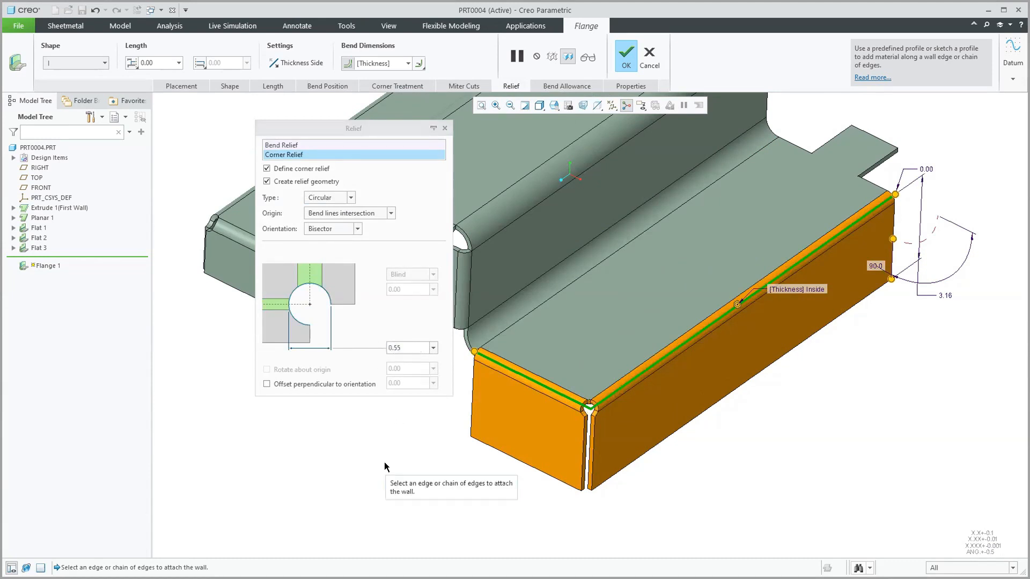
{"action": "left_click", "coordinate": [625, 56]}
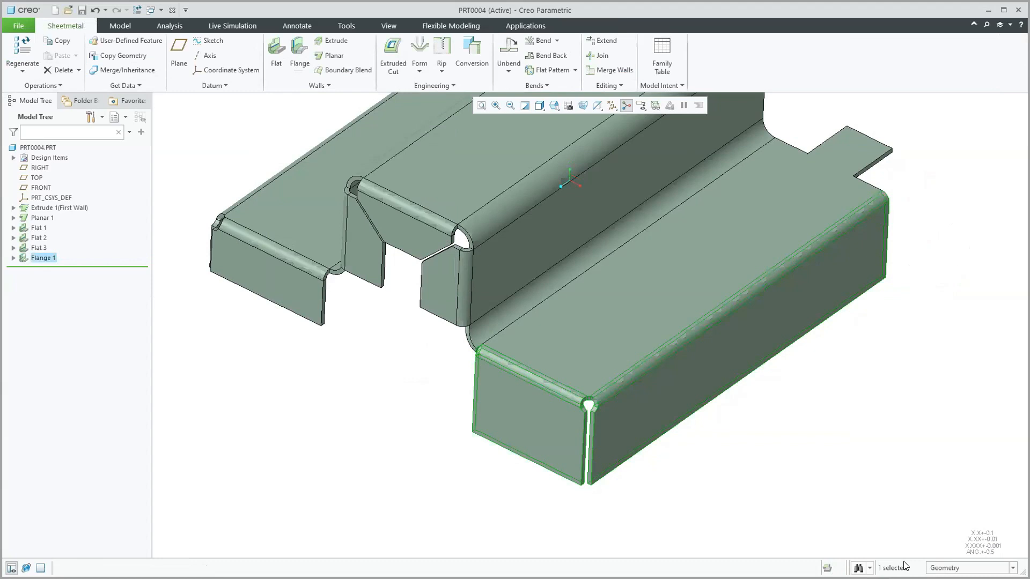
Start a flange wall along the connected edges of the hat channel's far opening, covering one upright, the top, the rounded corners and the other upright
{"action": "left_click", "coordinate": [743, 478]}
{"action": "scroll", "coordinate": [744, 478], "scroll_direction": "down", "scroll_amount": 2}
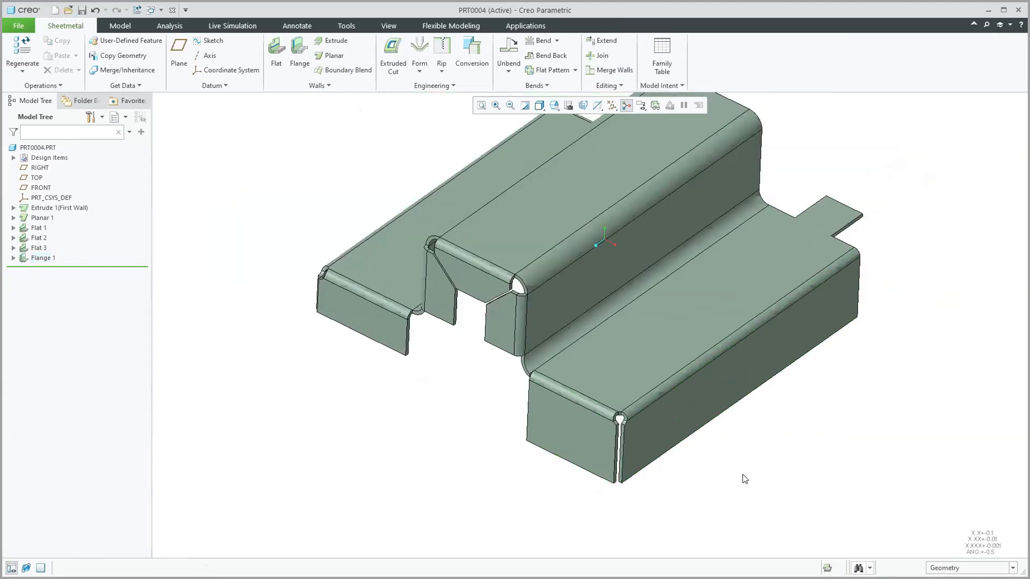
{"action": "mouse_move", "coordinate": [842, 426]}
{"action": "middle_mouse_down"}
{"action": "mouse_move", "coordinate": [796, 363]}
{"action": "mouse_move", "coordinate": [752, 391]}
{"action": "mouse_move", "coordinate": [728, 368]}
{"action": "mouse_move", "coordinate": [713, 395]}
{"action": "mouse_move", "coordinate": [701, 361]}
{"action": "mouse_move", "coordinate": [688, 398]}
{"action": "middle_mouse_up"}
{"action": "scroll", "coordinate": [601, 315], "scroll_direction": "up", "scroll_amount": 1}
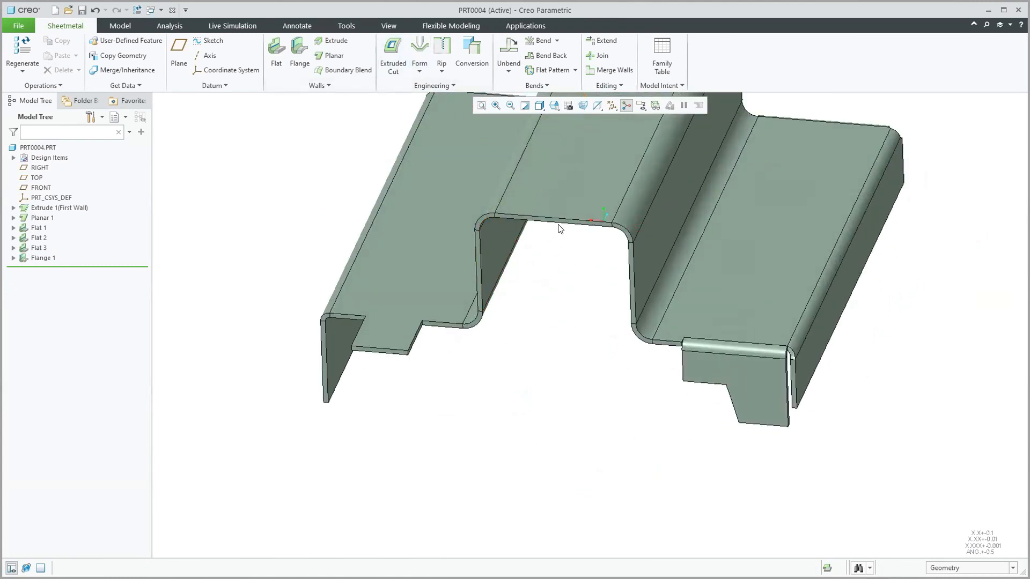
{"action": "left_click", "coordinate": [299, 51]}
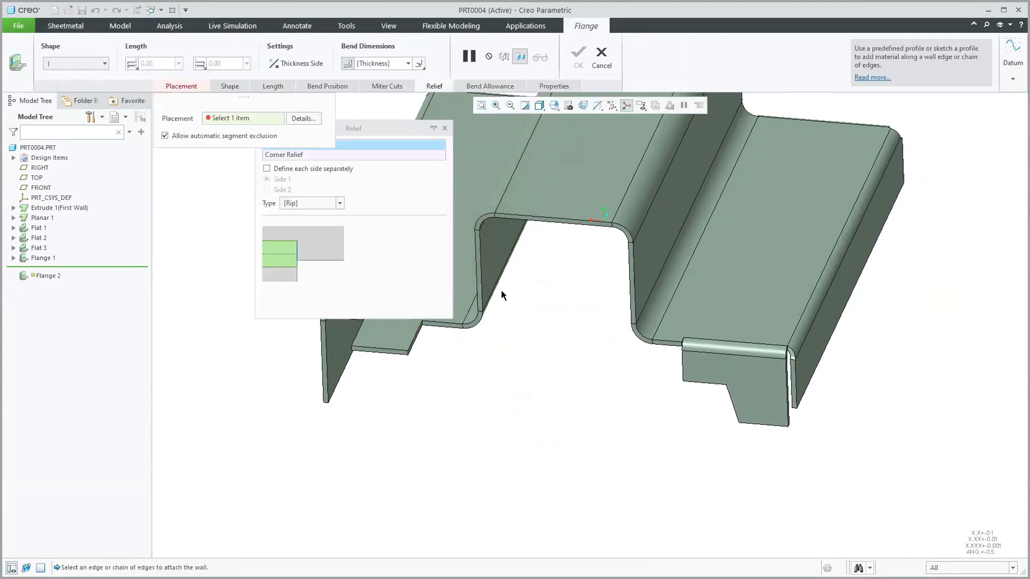
{"action": "left_click", "coordinate": [476, 281]}
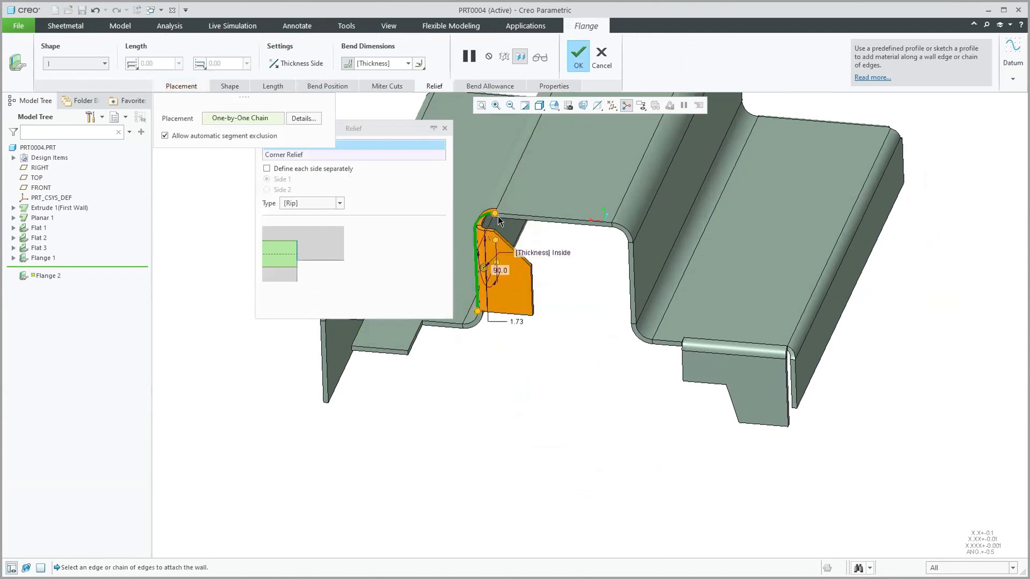
{"action": "left_click", "coordinate": [512, 216], "text": "shift"}
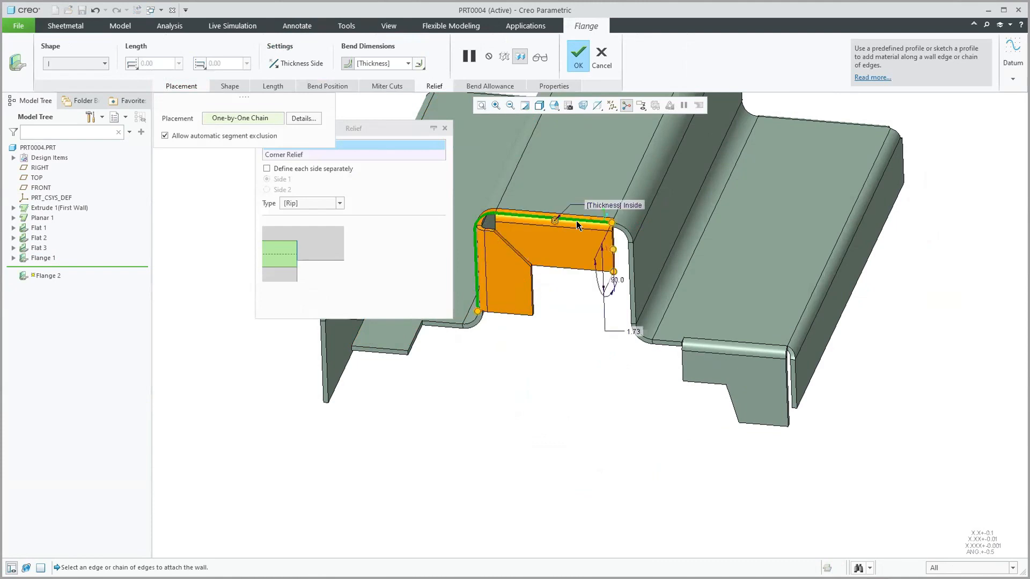
{"action": "left_click", "coordinate": [627, 232], "text": "shift"}
{"action": "left_click", "coordinate": [636, 266], "text": "shift"}
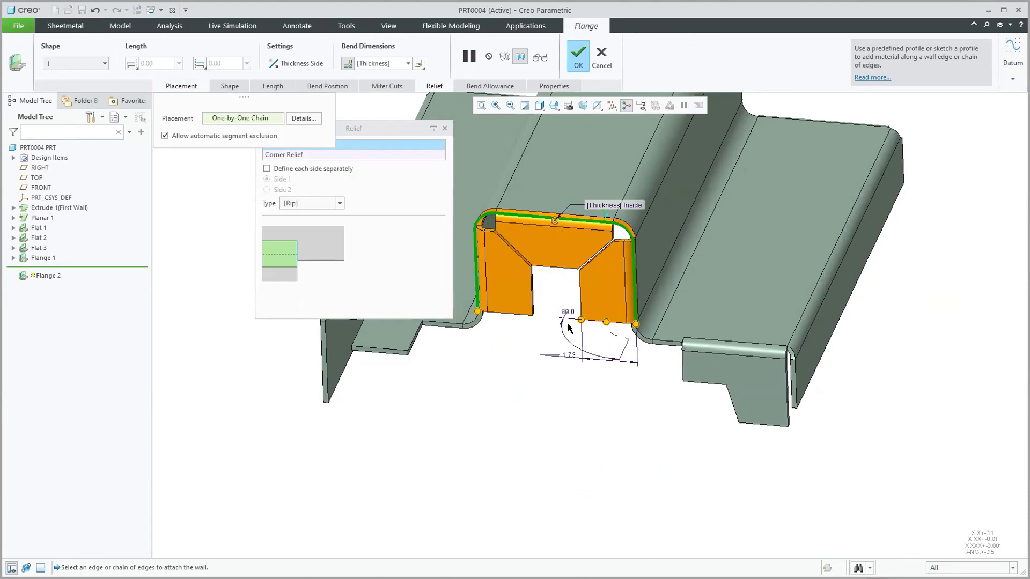
{"action": "middle_click_drag", "start_coordinate": [545, 325], "coordinate": [588, 388], "text": "shift"}
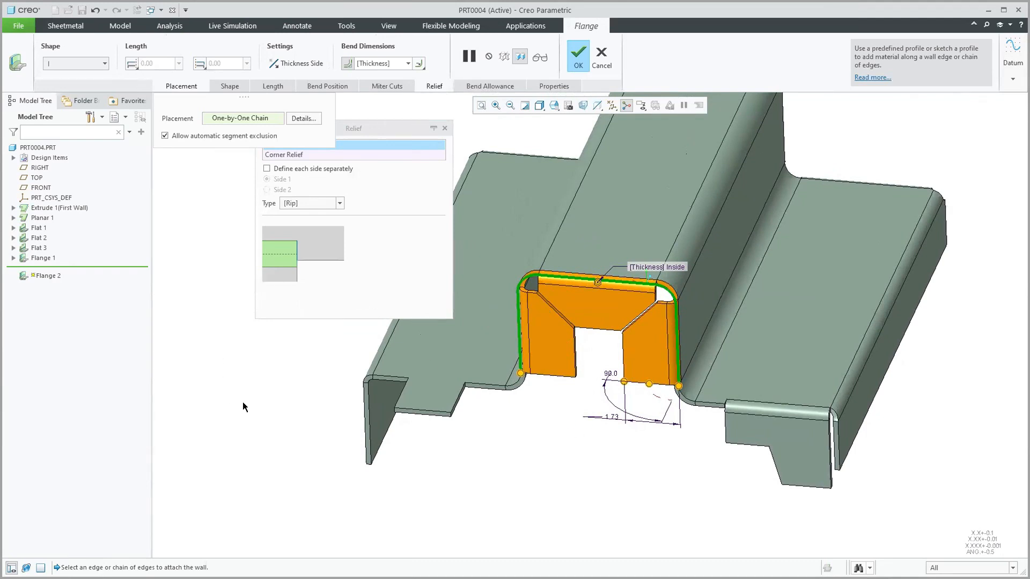
Try the flange without miter cuts and turn the miter cuts back on
{"action": "left_click", "coordinate": [394, 86]}
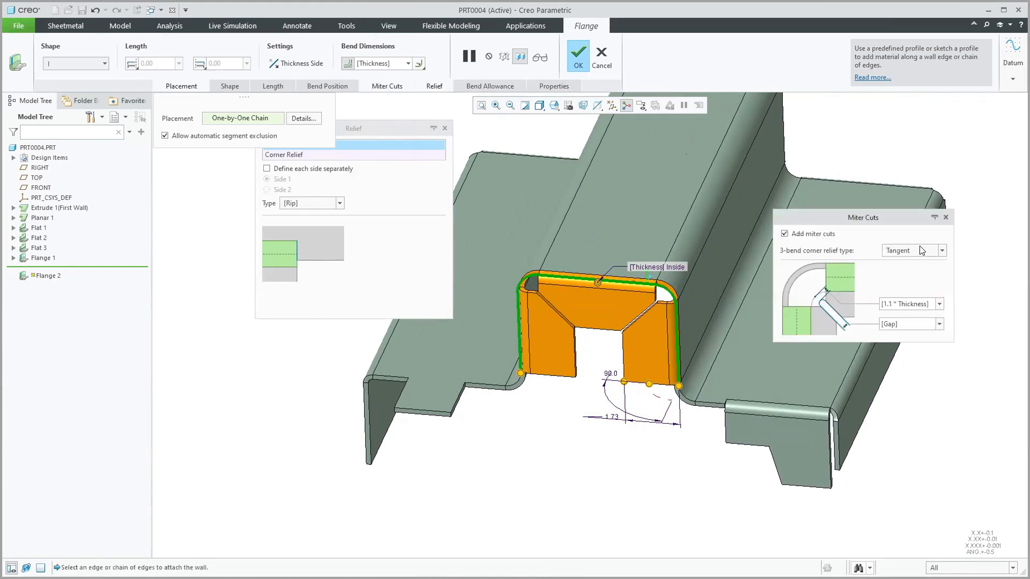
{"action": "left_click", "coordinate": [794, 236]}
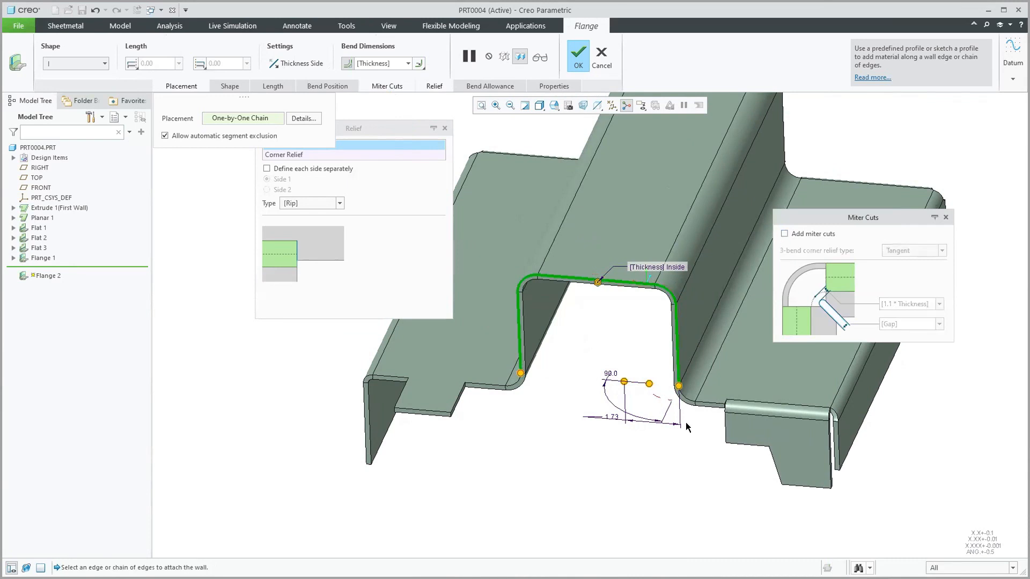
{"action": "left_click", "coordinate": [785, 234]}
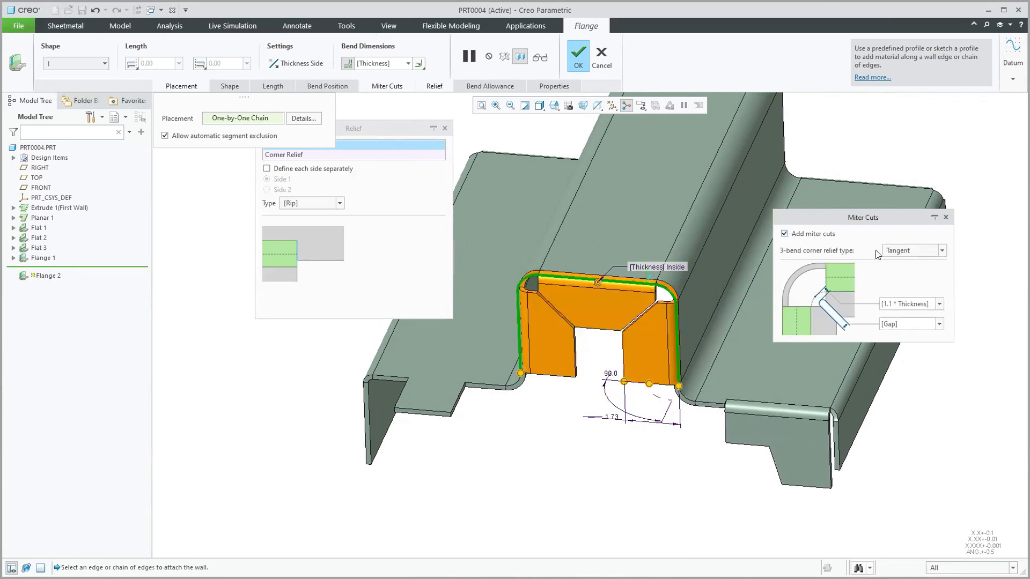
Try the Closed 3-bend corner relief type, restore Tangent, and complete the flange
{"action": "left_click", "coordinate": [941, 250]}
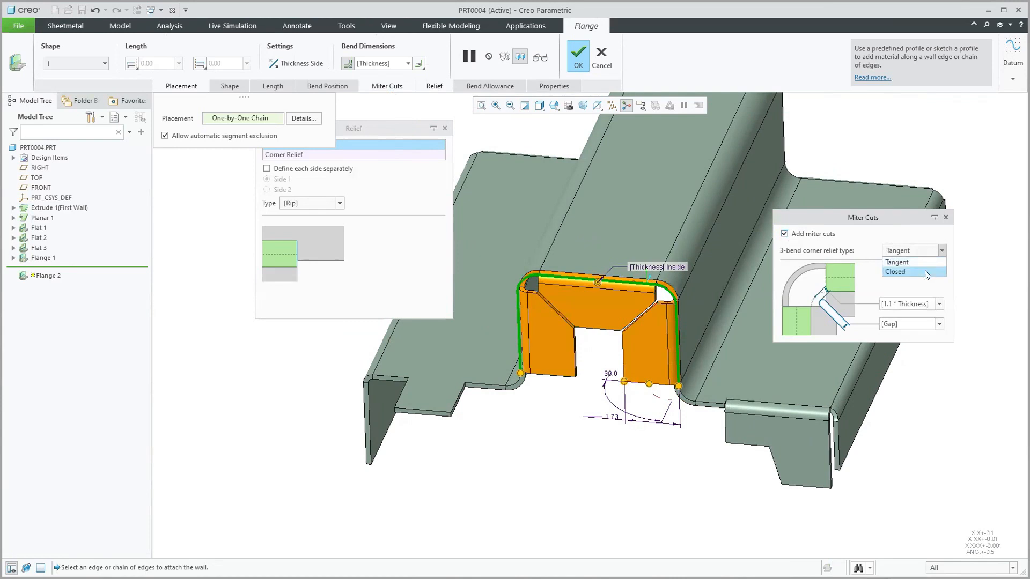
{"action": "left_click", "coordinate": [931, 272]}
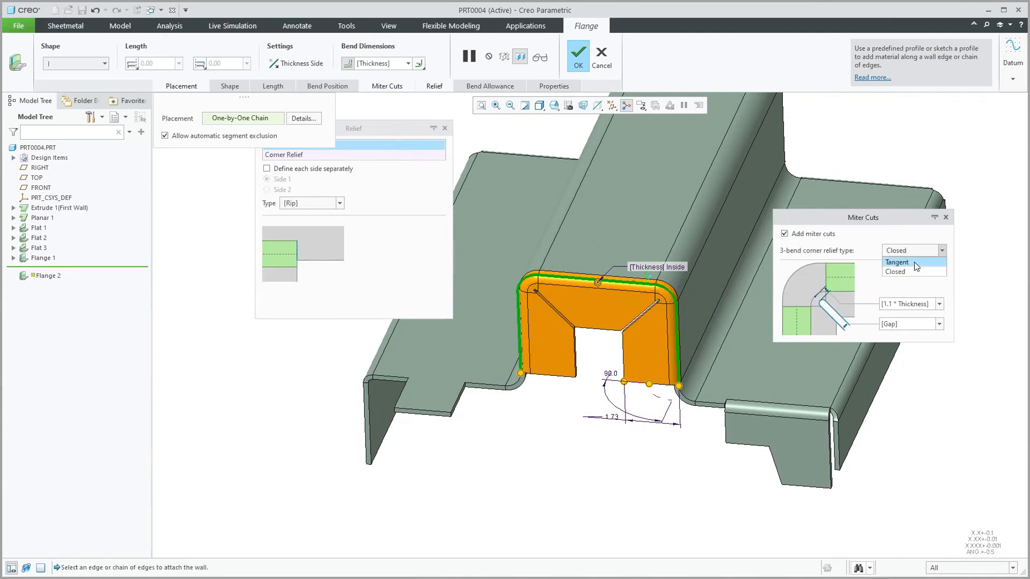
{"action": "left_click", "coordinate": [913, 262]}
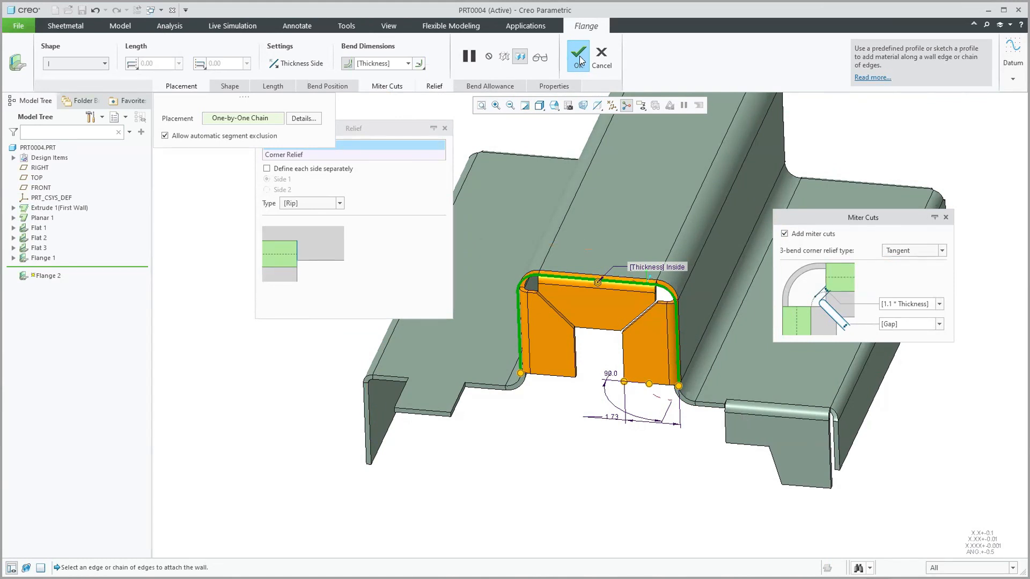
{"action": "middle_click", "coordinate": [537, 488]}
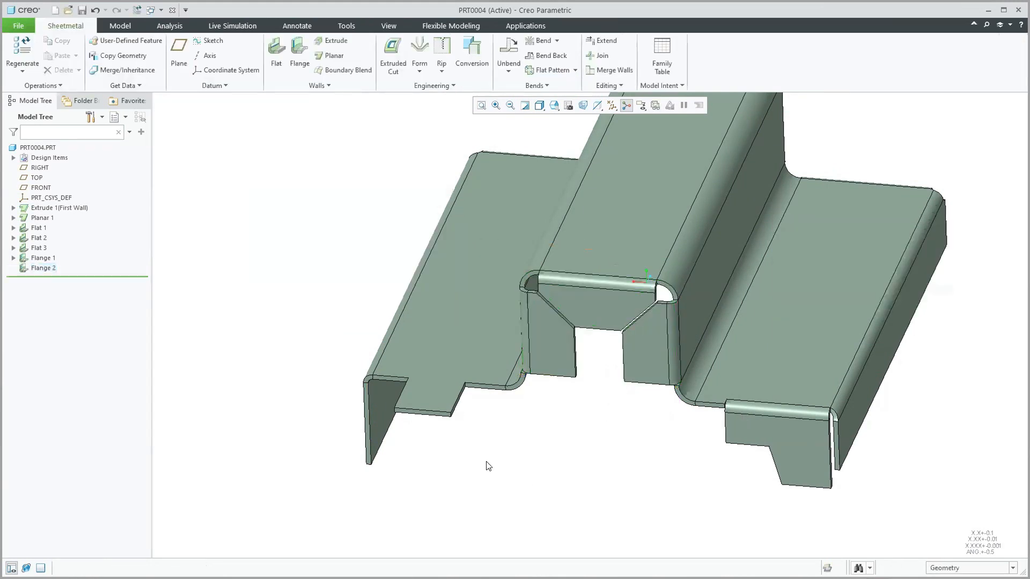
Delete the flat wall that closes the opposite end of the hat channel
{"action": "scroll", "coordinate": [489, 466], "scroll_direction": "up", "scroll_amount": 2}
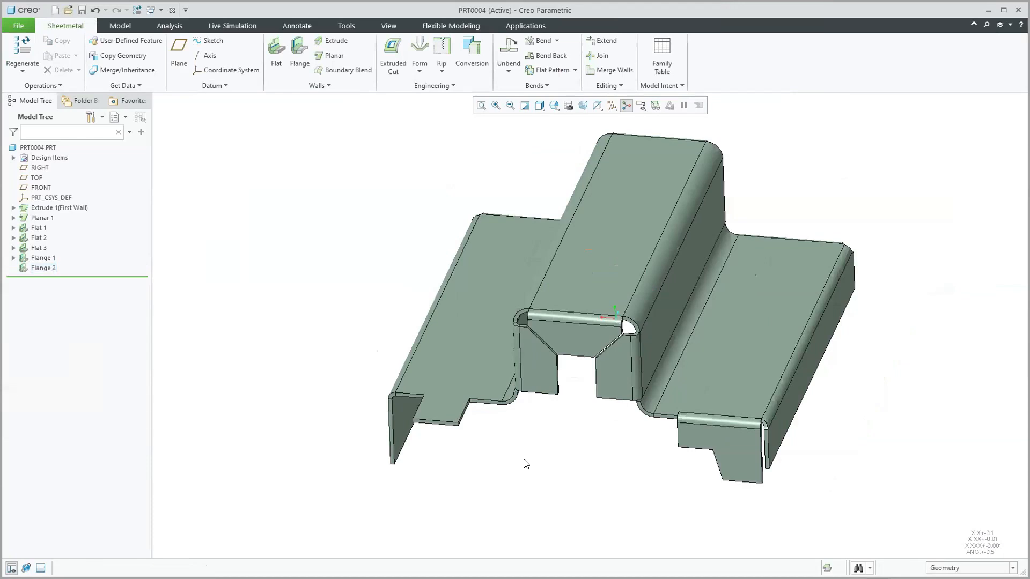
{"action": "mouse_move", "coordinate": [641, 425]}
{"action": "middle_mouse_down"}
{"action": "mouse_move", "coordinate": [499, 410]}
{"action": "mouse_move", "coordinate": [472, 444]}
{"action": "mouse_move", "coordinate": [449, 432]}
{"action": "mouse_move", "coordinate": [465, 448]}
{"action": "mouse_move", "coordinate": [451, 454]}
{"action": "middle_mouse_up"}
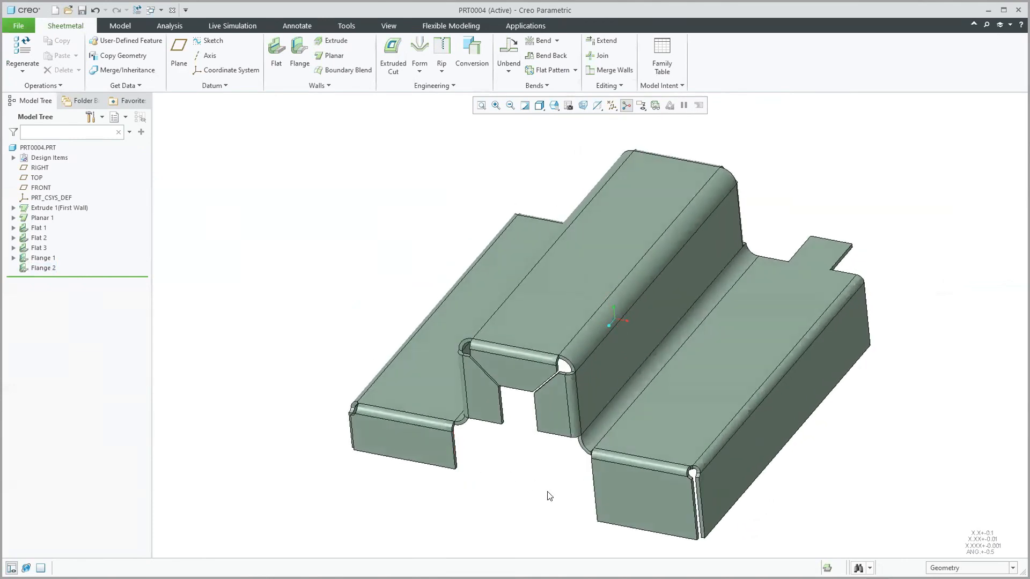
{"action": "left_click", "coordinate": [532, 368]}
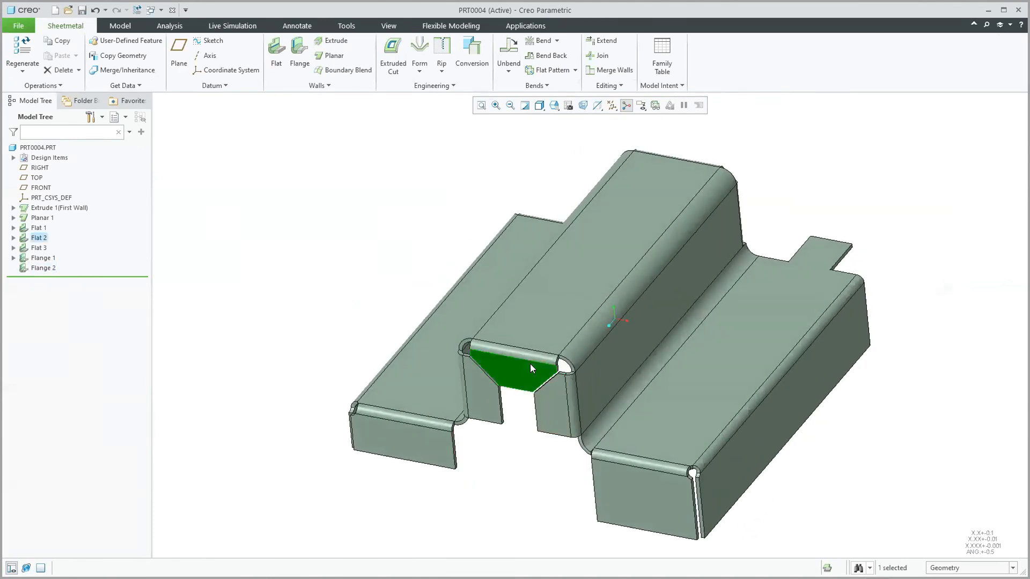
{"action": "key", "text": "Delete"}
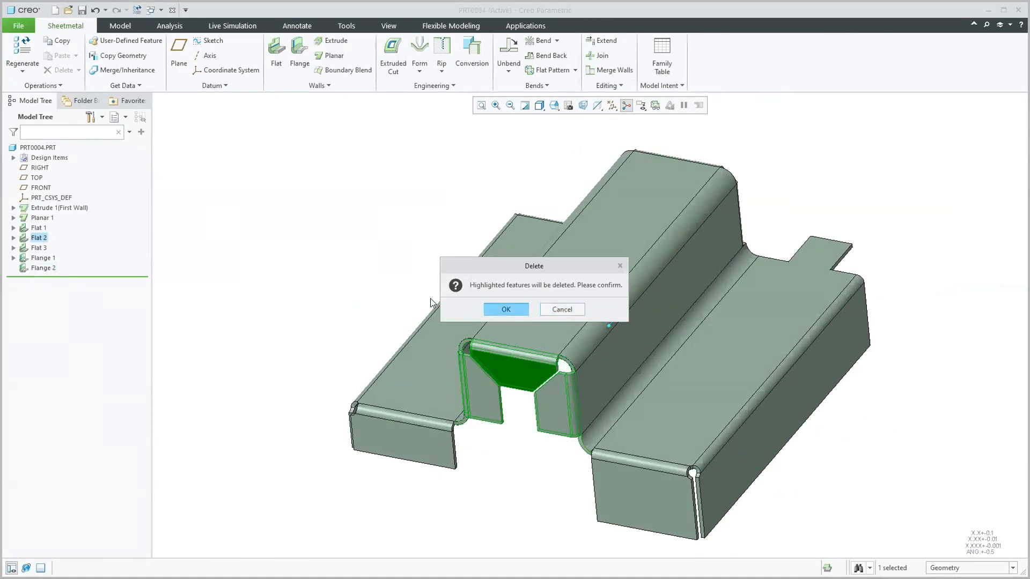
{"action": "key", "text": "Return"}
Start a rectangular flat wall on the top edge of the hat channel's now-open end and dismiss the miter cut settings
{"action": "left_click", "coordinate": [277, 53]}
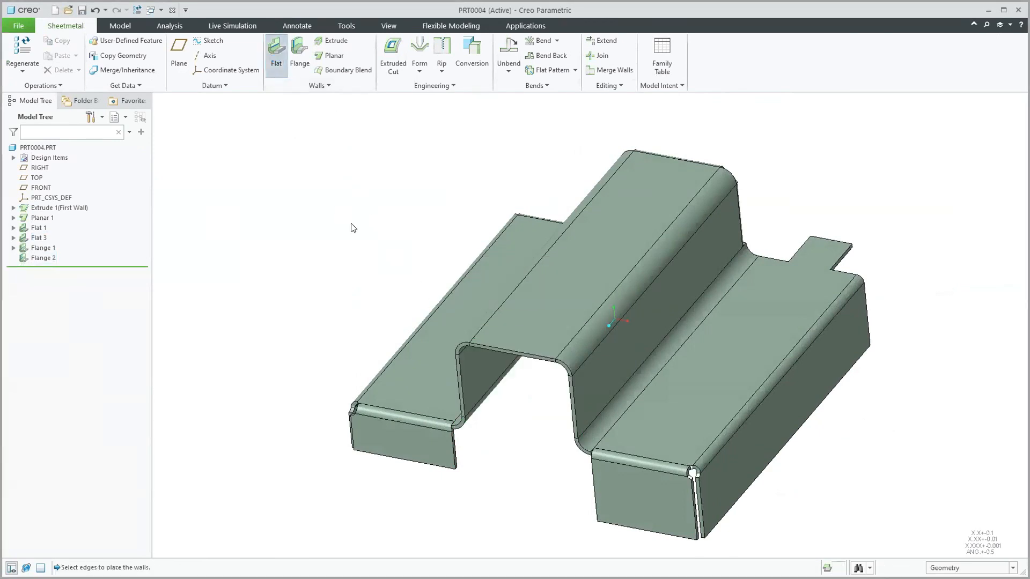
{"action": "left_click", "coordinate": [523, 354]}
{"action": "left_click", "coordinate": [523, 350]}
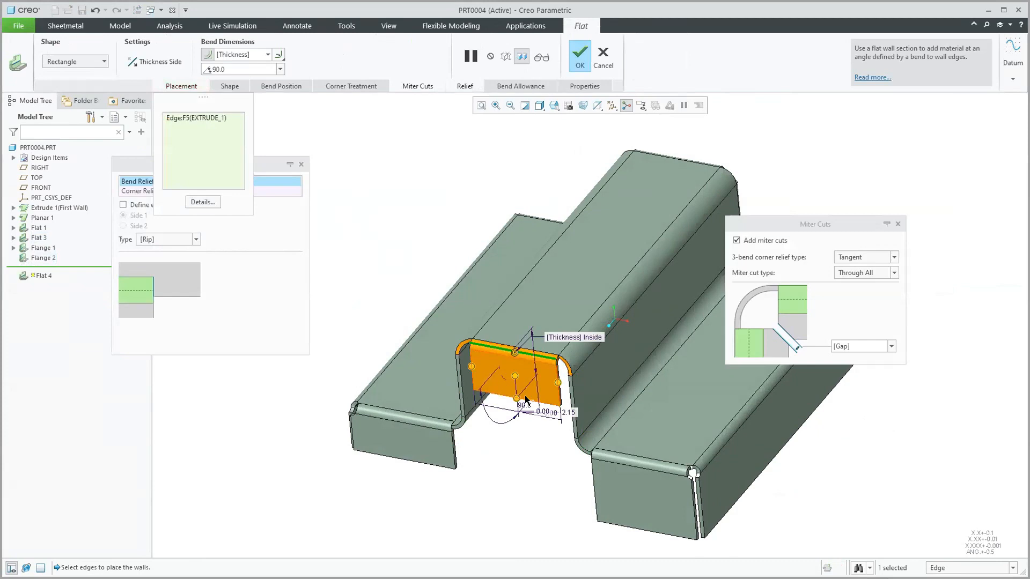
{"action": "scroll", "coordinate": [525, 376], "scroll_direction": "up", "scroll_amount": 2}
{"action": "scroll", "coordinate": [530, 395], "scroll_direction": "up", "scroll_amount": 1}
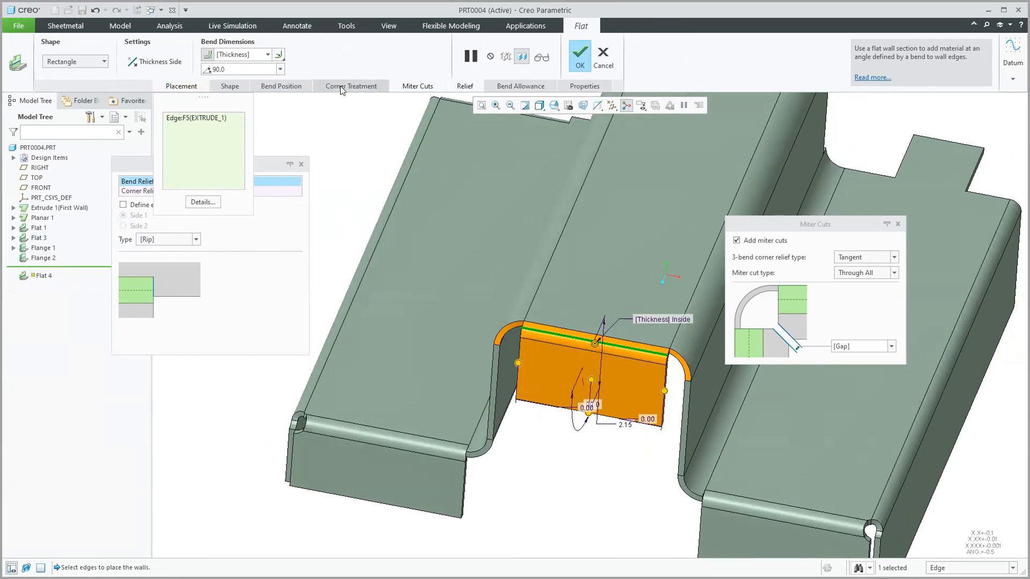
{"action": "left_click", "coordinate": [897, 224]}
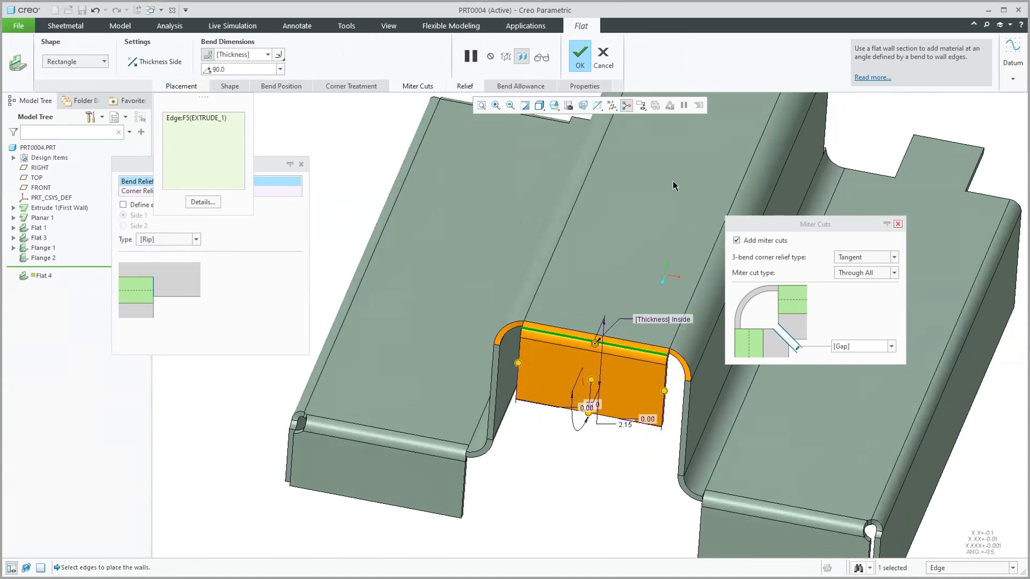
Set Corner 1 of the flat wall to Create with Seam after comparing it with Create without Seam
{"action": "left_click", "coordinate": [334, 87]}
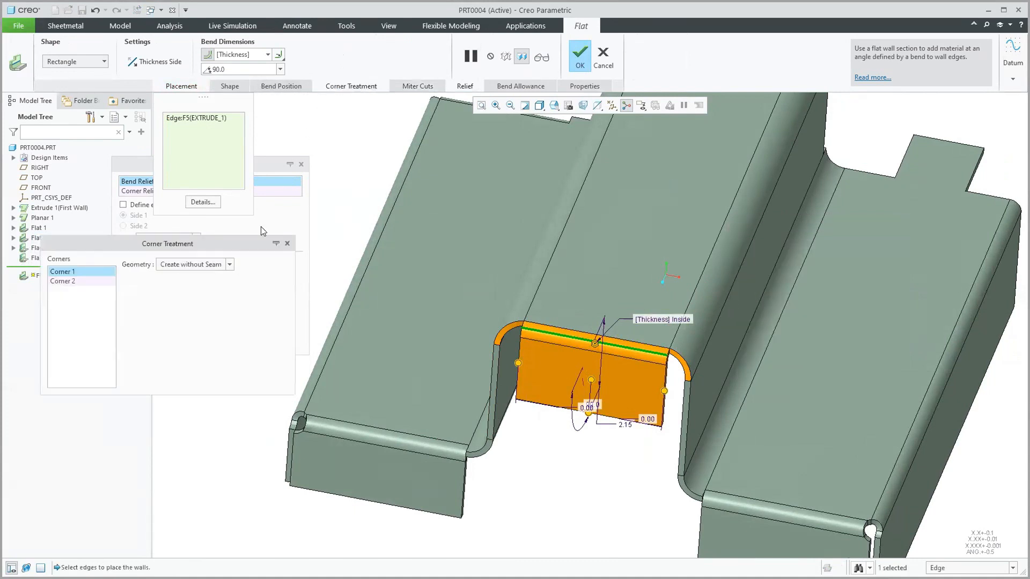
{"action": "left_click", "coordinate": [231, 265]}
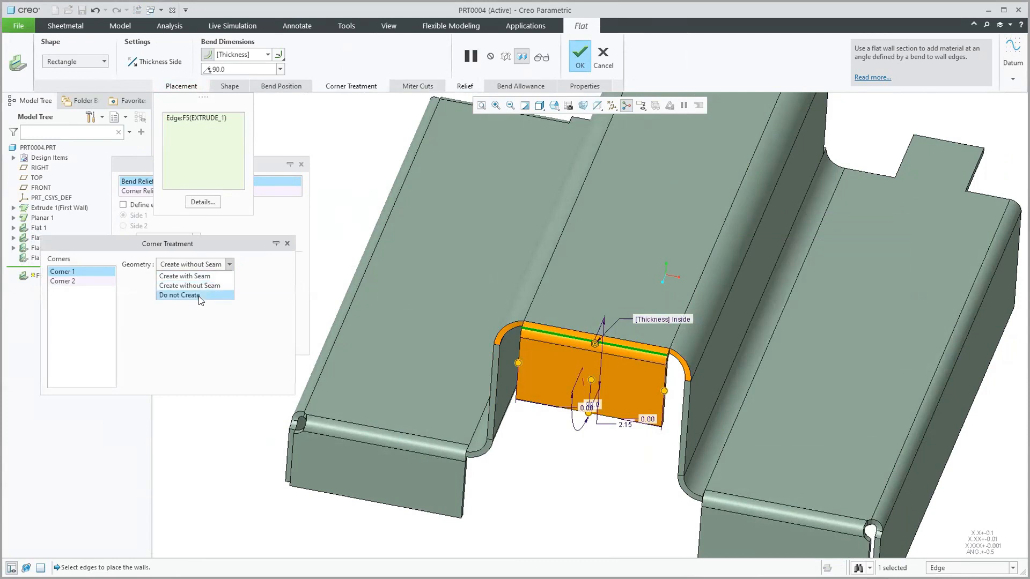
{"action": "left_click", "coordinate": [205, 276]}
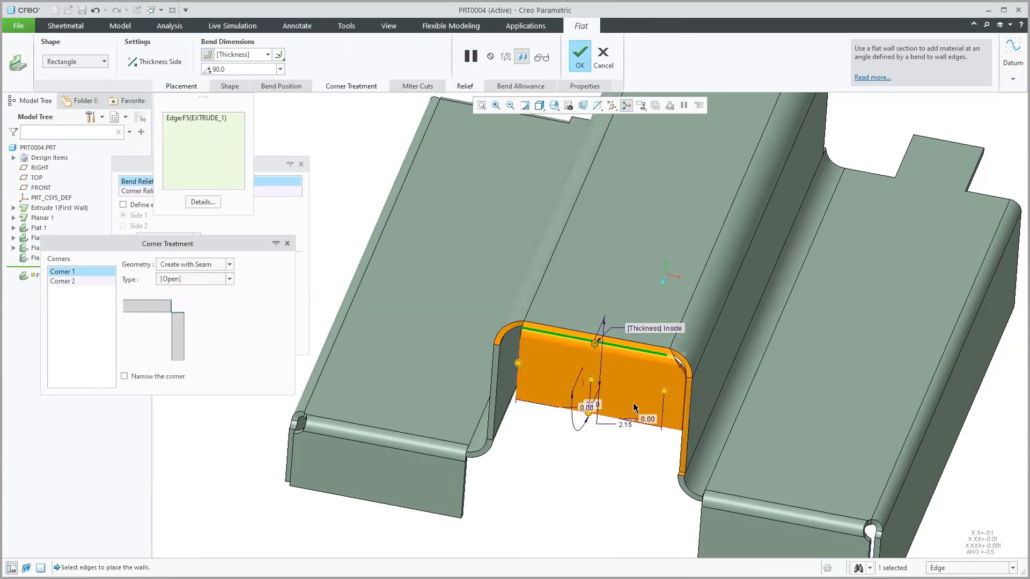
{"action": "left_click", "coordinate": [231, 265]}
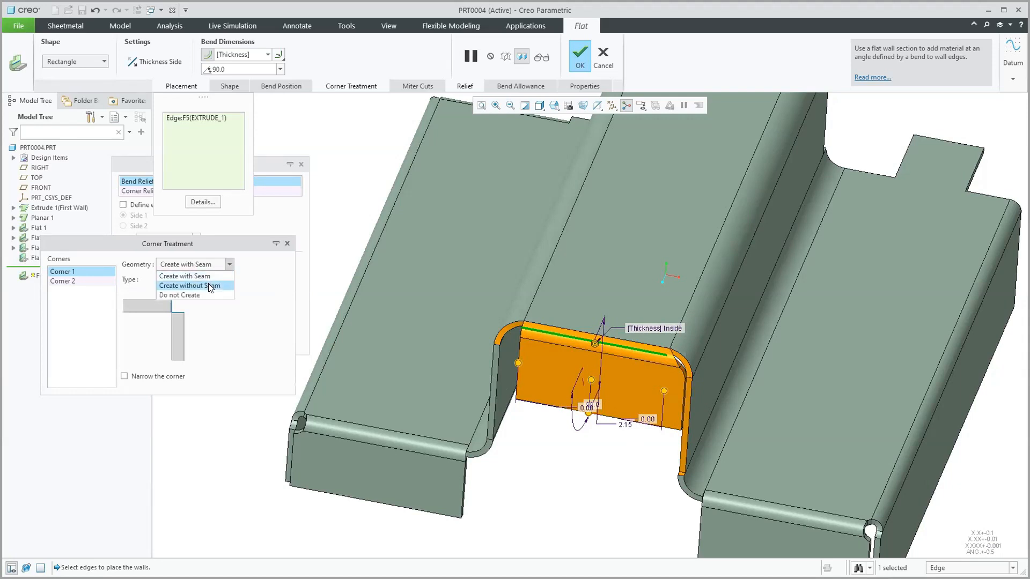
{"action": "left_click", "coordinate": [209, 286]}
{"action": "left_click", "coordinate": [230, 266]}
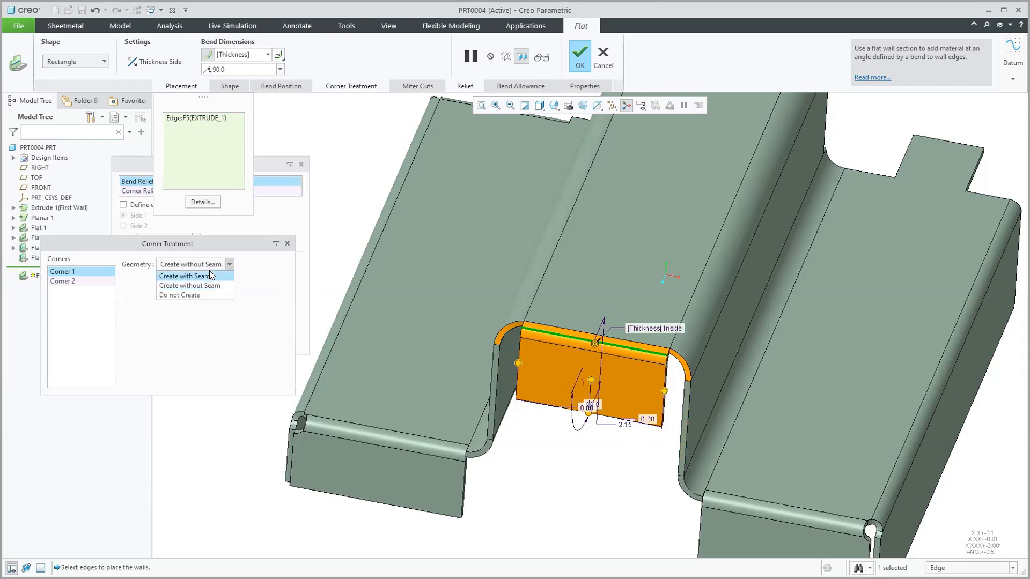
{"action": "left_click", "coordinate": [209, 276]}
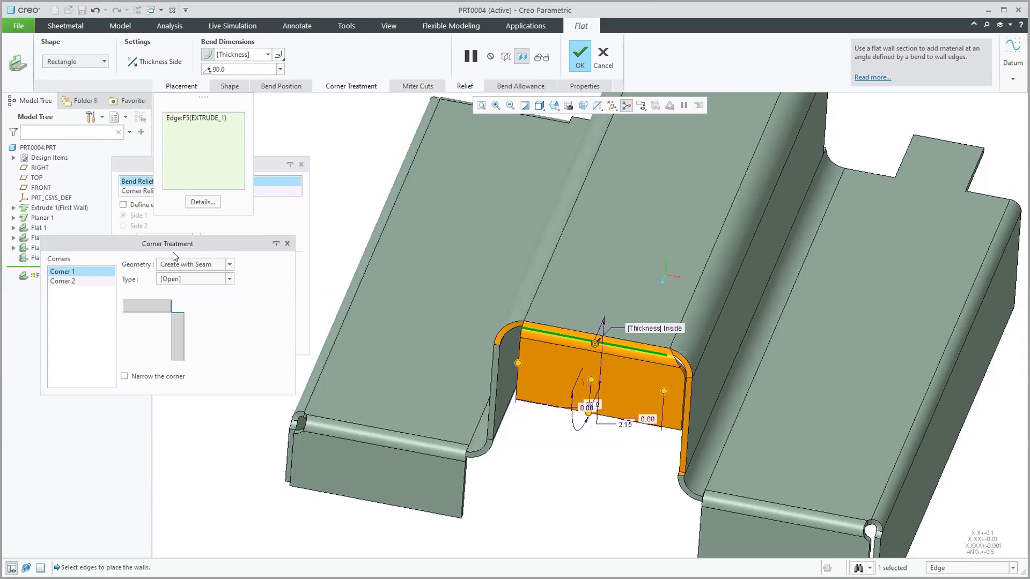
Set the geometry of Corner 2 of the flat wall to Create with Seam
{"action": "left_click", "coordinate": [72, 279]}
{"action": "left_click", "coordinate": [229, 265]}
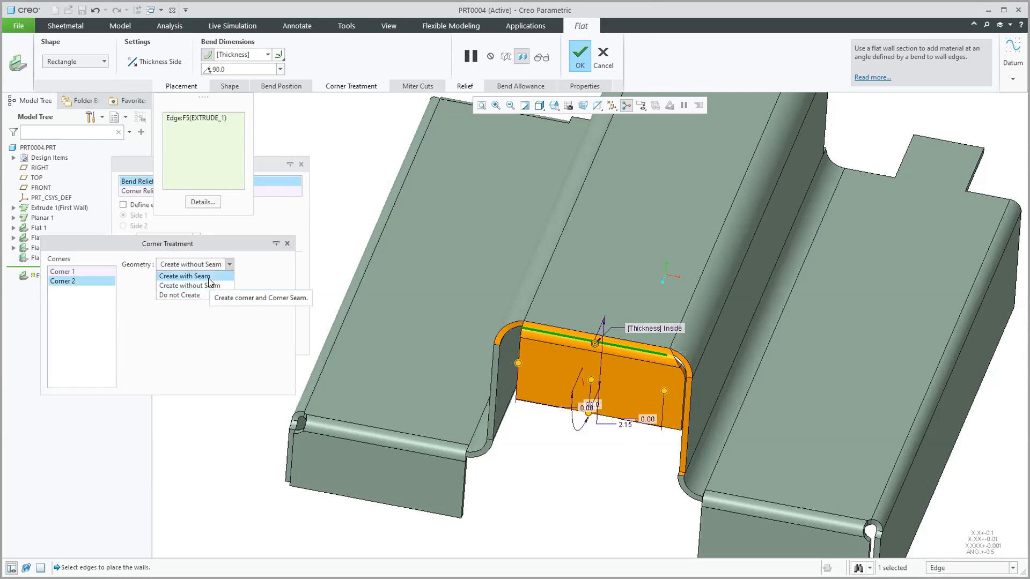
{"action": "left_click", "coordinate": [209, 276]}
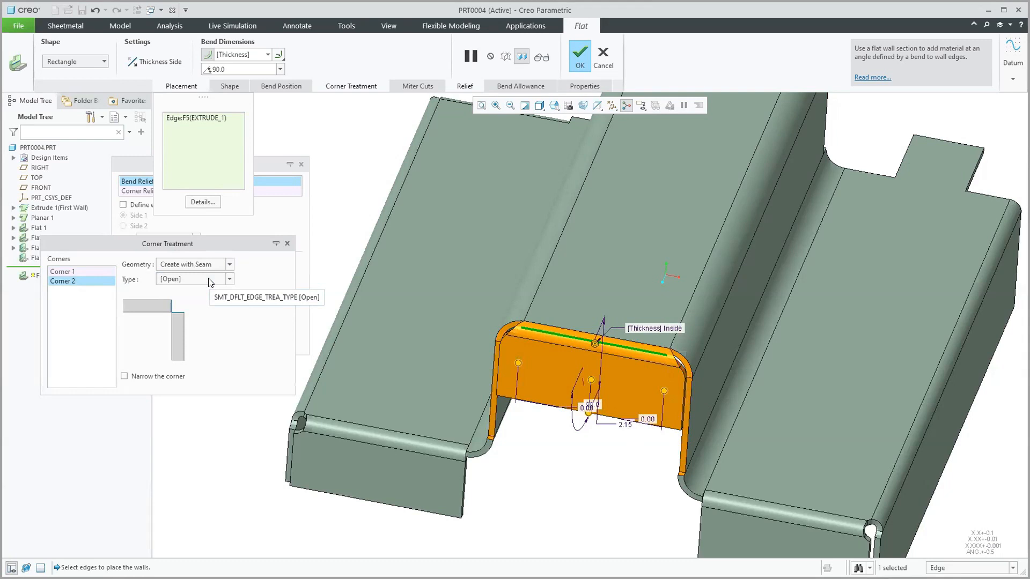
Flip the flat wall's thickness side and complete the wall
{"action": "left_click", "coordinate": [157, 62]}
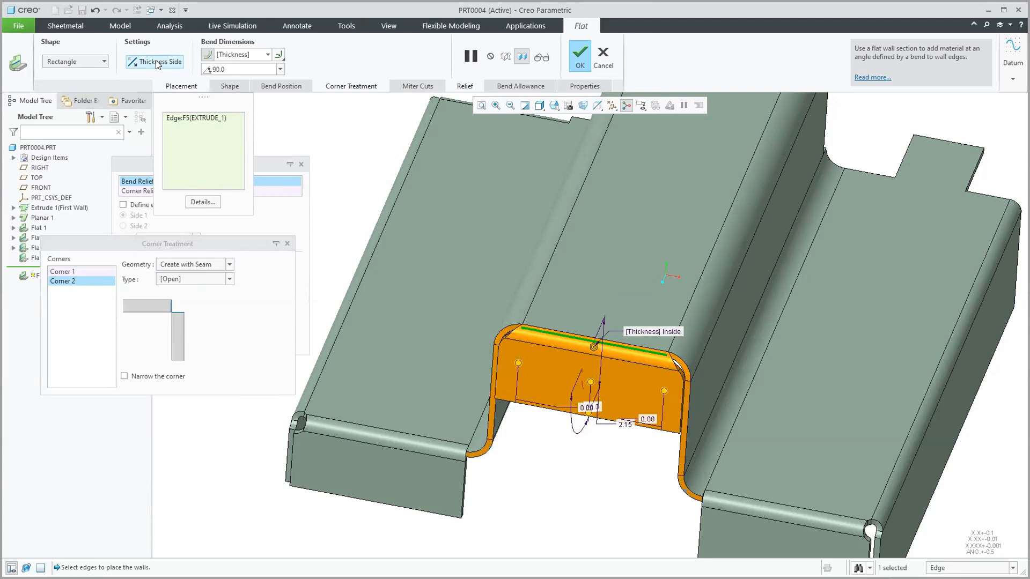
{"action": "left_click", "coordinate": [580, 56]}
{"action": "scroll", "coordinate": [325, 260], "scroll_direction": "down", "scroll_amount": 3}
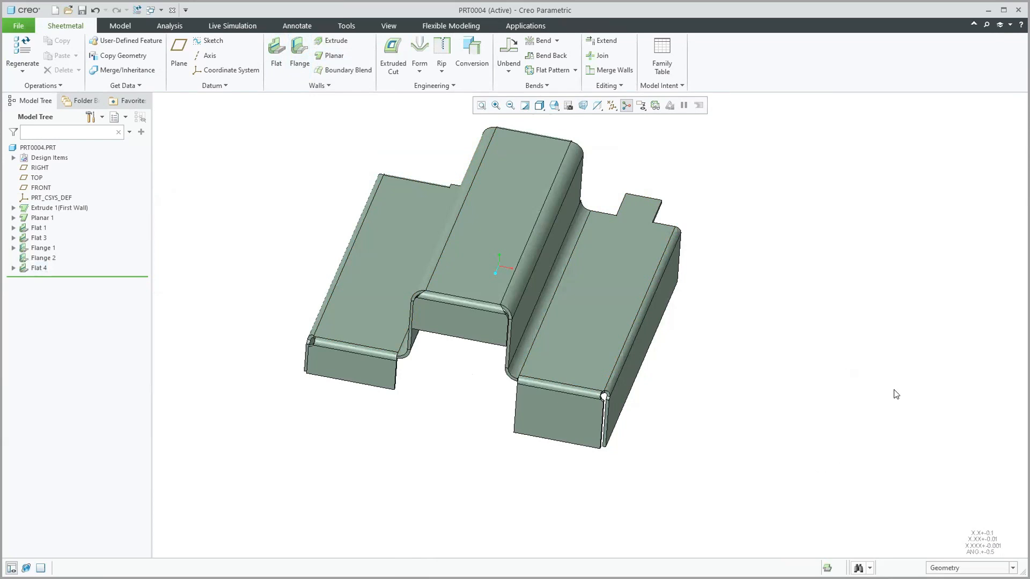
Create an offset wall about 11.63 outward from the vertical side surface of the raised hat channel
{"action": "middle_click_drag", "start_coordinate": [825, 369], "coordinate": [795, 377]}
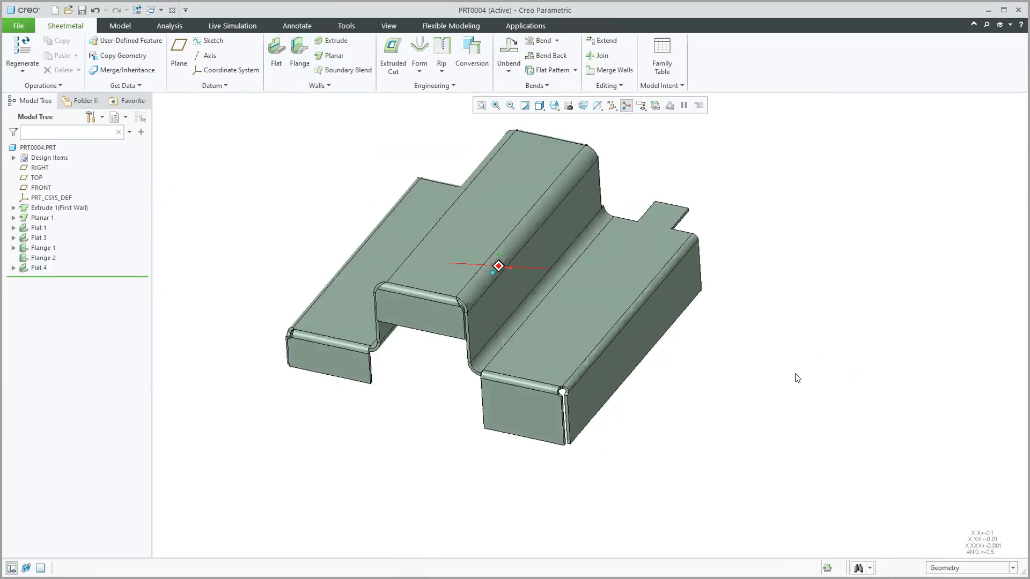
{"action": "left_click", "coordinate": [313, 85]}
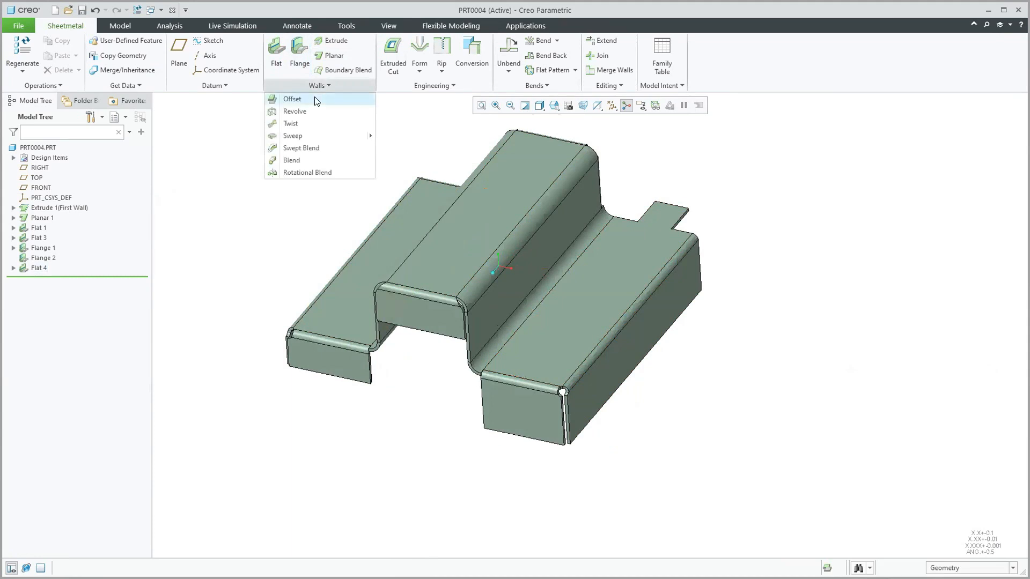
{"action": "left_click", "coordinate": [315, 99]}
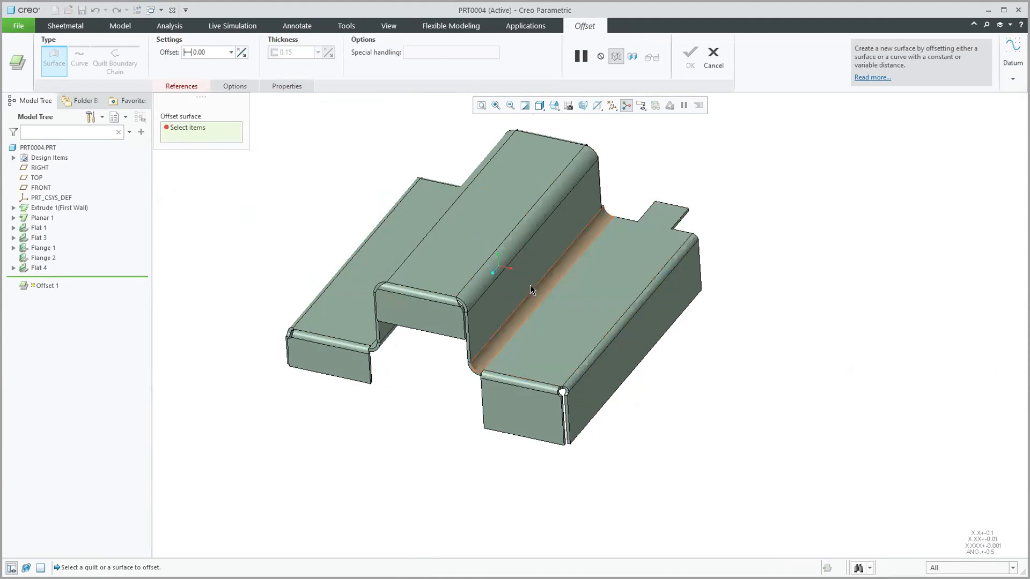
{"action": "left_click_drag", "start_coordinate": [534, 264], "coordinate": [752, 310]}
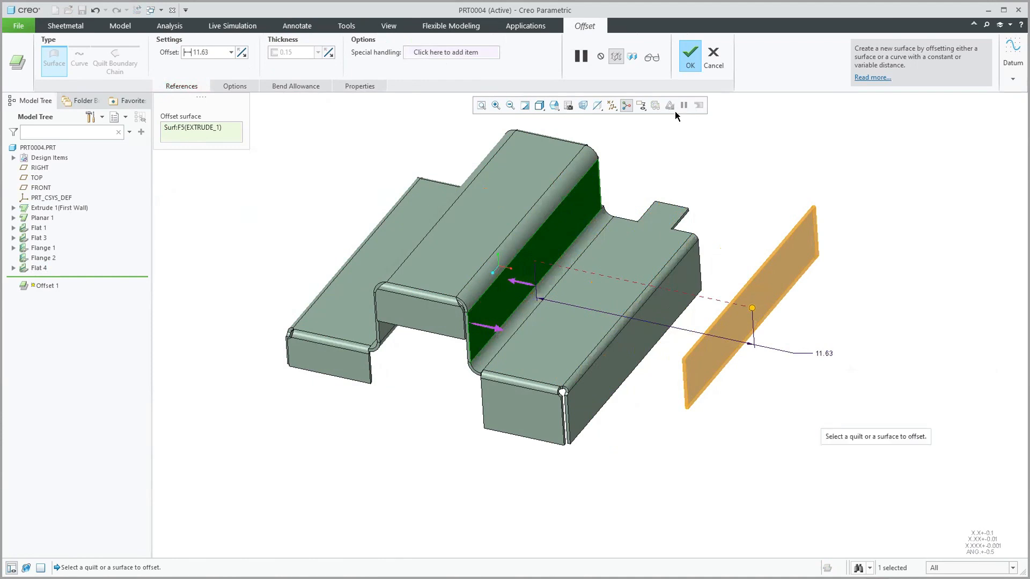
{"action": "left_click", "coordinate": [690, 55]}
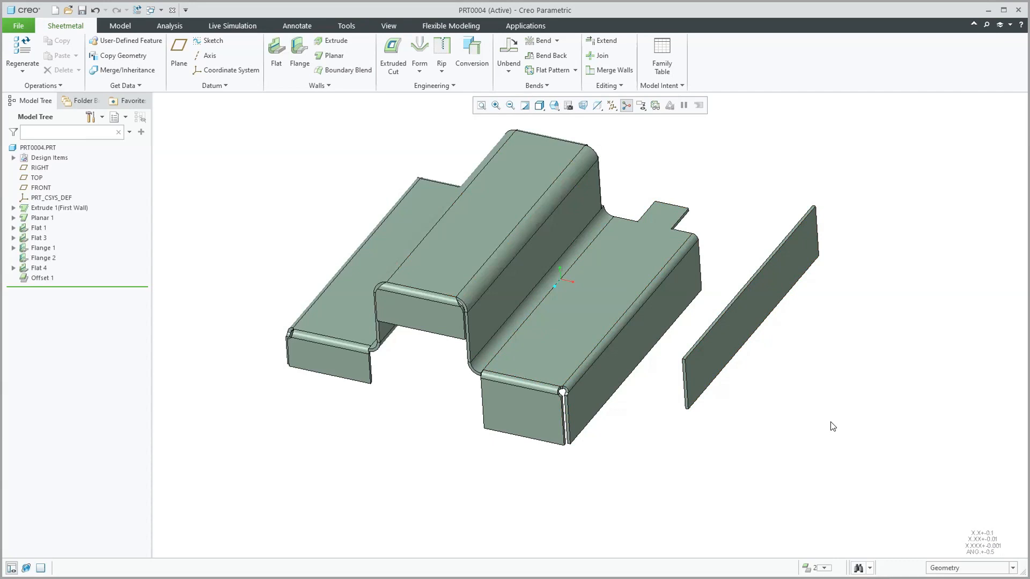
Delete the detached offset wall
{"action": "left_click", "coordinate": [776, 274]}
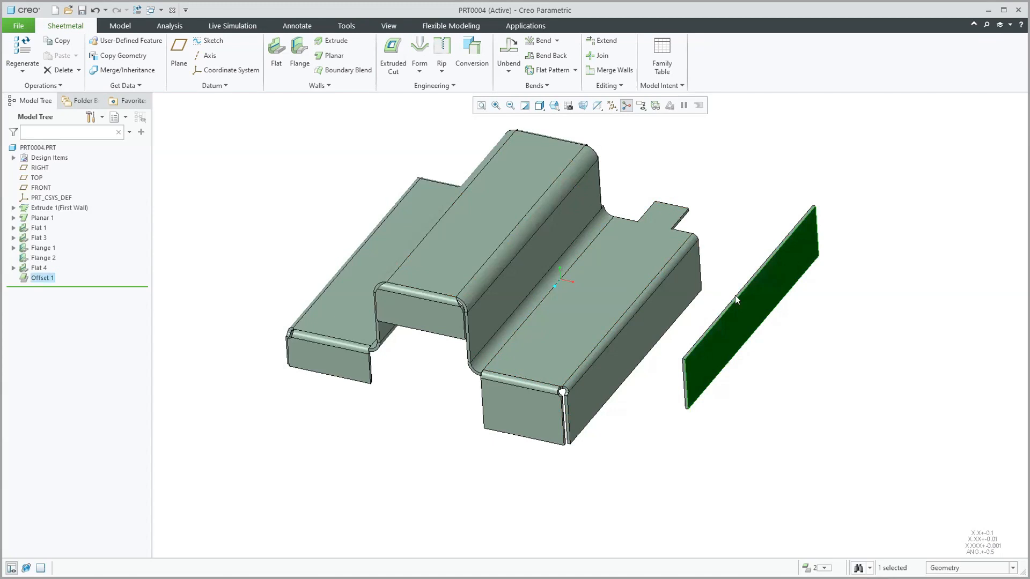
{"action": "key", "text": "Delete"}
{"action": "left_click", "coordinate": [504, 308]}
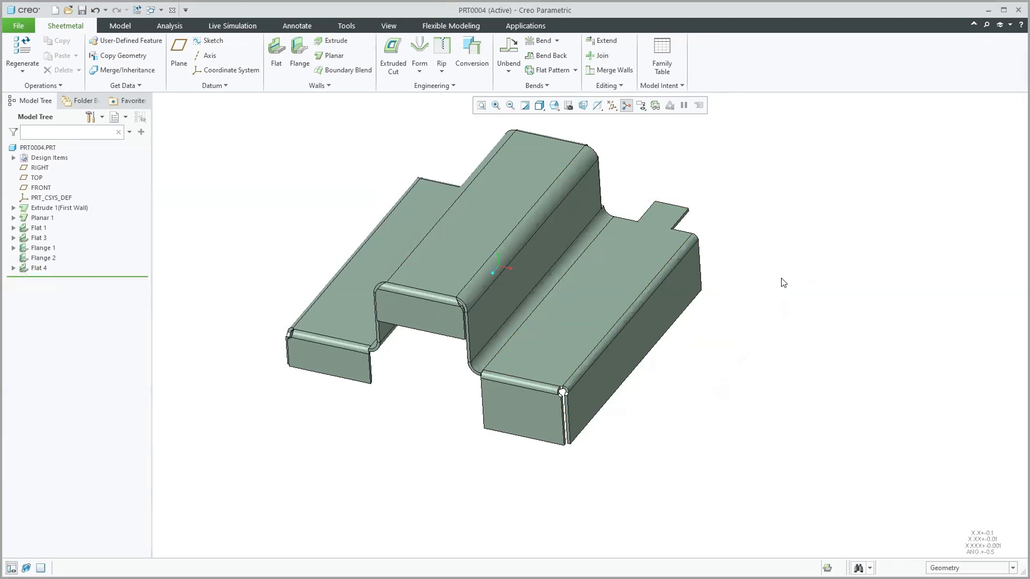
Start a twist wall attached to the end edge of the small planar tab on the hat's brim
{"action": "mouse_move", "coordinate": [784, 296]}
{"action": "middle_mouse_down"}
{"action": "mouse_move", "coordinate": [731, 257]}
{"action": "mouse_move", "coordinate": [679, 296]}
{"action": "mouse_move", "coordinate": [597, 465]}
{"action": "middle_mouse_up"}
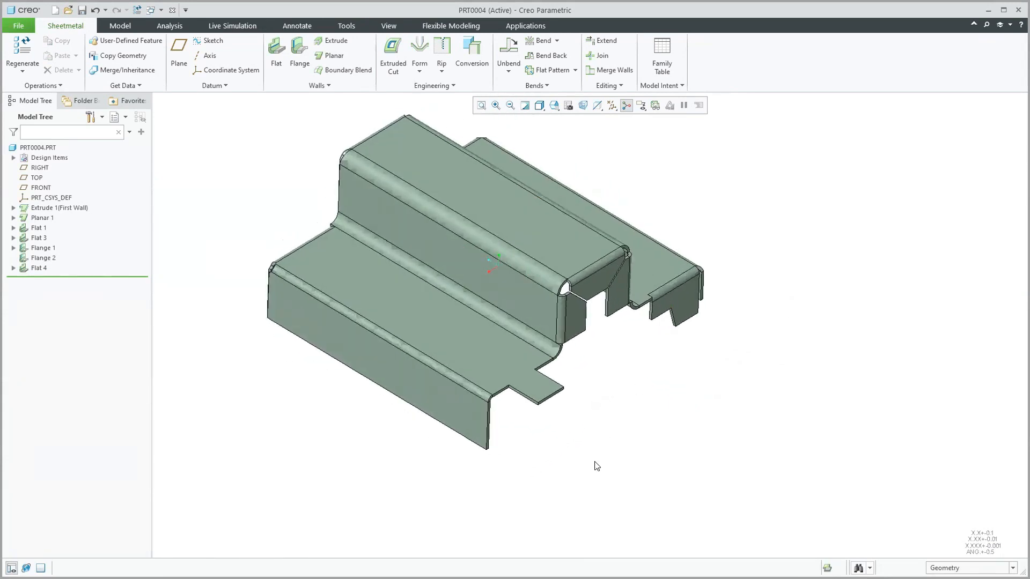
{"action": "scroll", "coordinate": [519, 480], "scroll_direction": "down", "scroll_amount": 3}
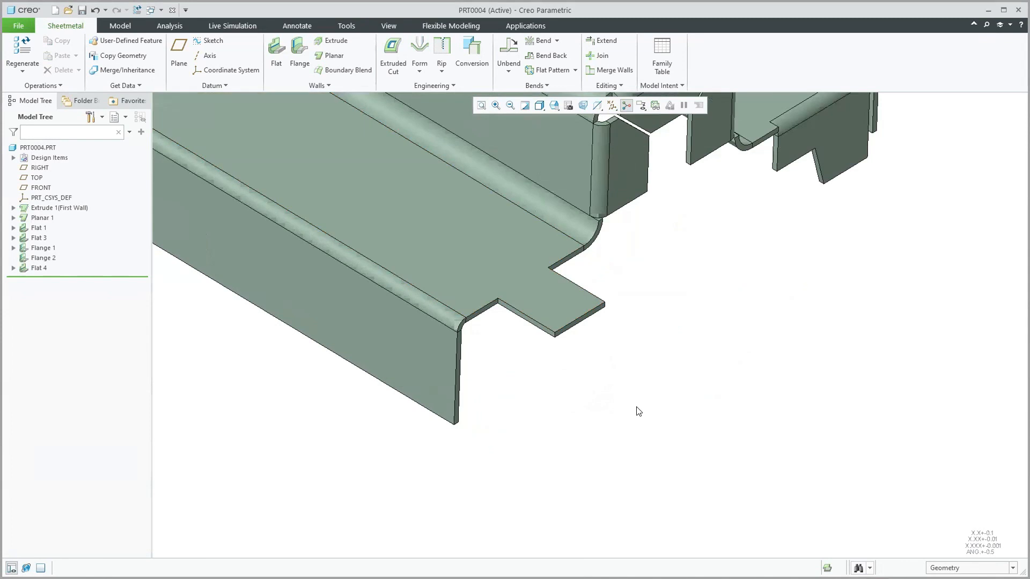
{"action": "left_click", "coordinate": [287, 112]}
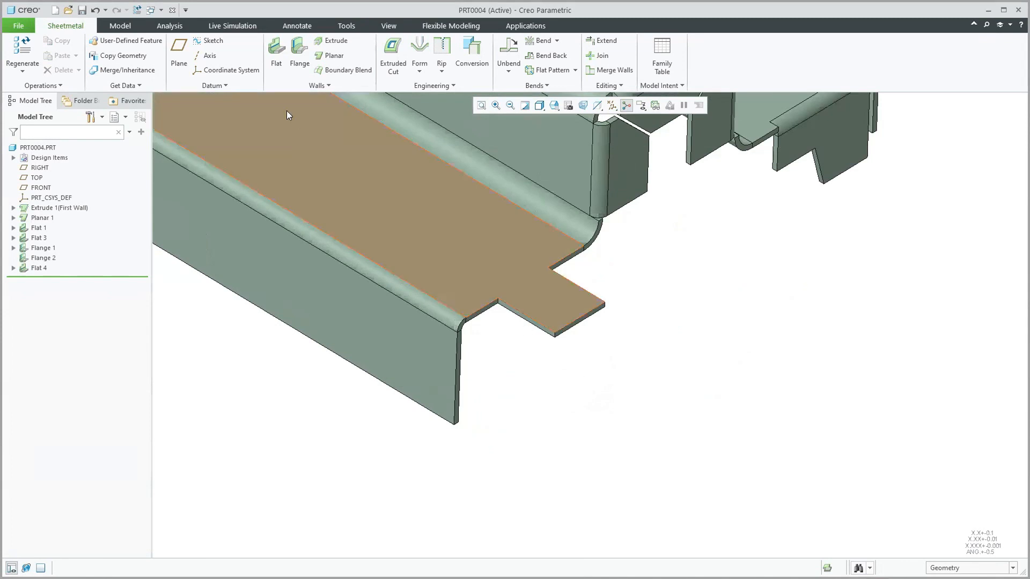
{"action": "left_click", "coordinate": [318, 86]}
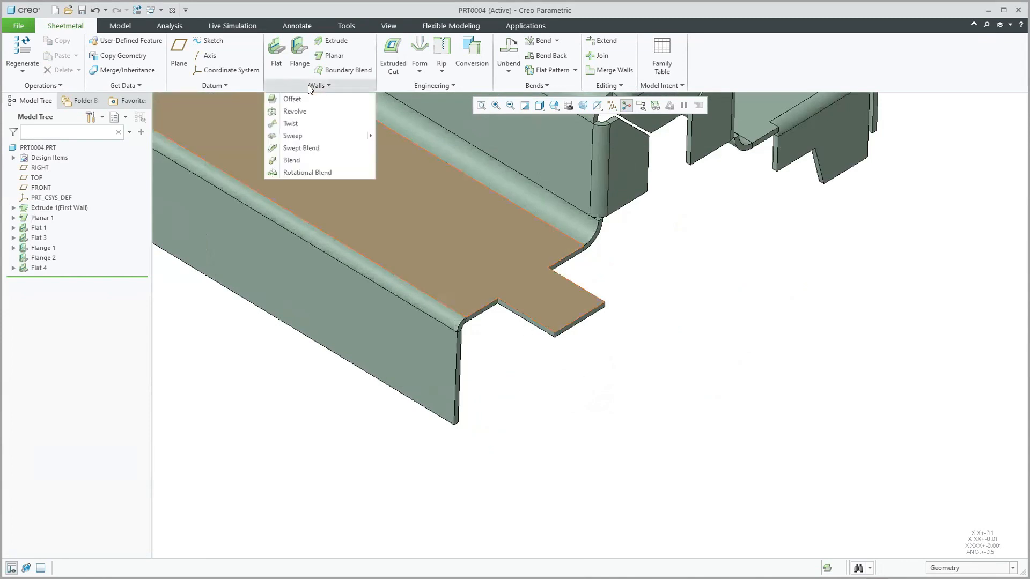
{"action": "left_click", "coordinate": [292, 119]}
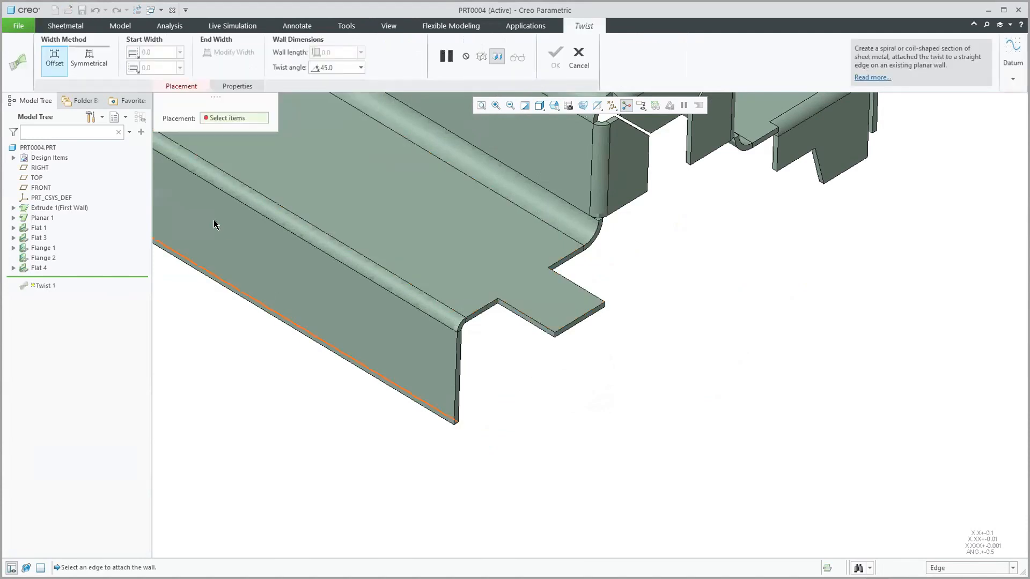
{"action": "left_click", "coordinate": [588, 316]}
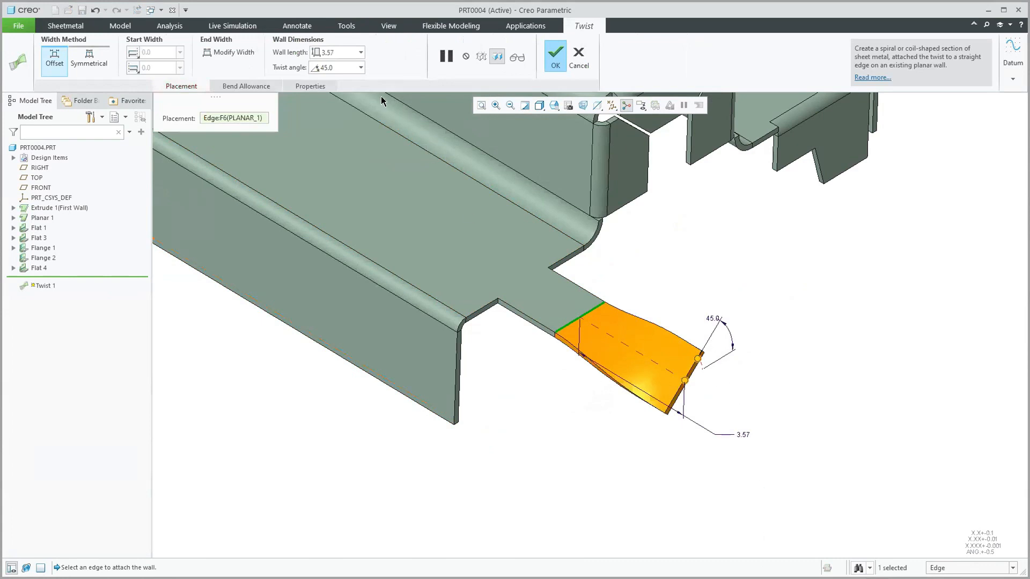
Set the twist wall's length to 3 and its twist angle to 90 degrees
{"action": "left_click", "coordinate": [311, 51]}
{"action": "type", "text": "3"}
{"action": "key", "text": "Return"}
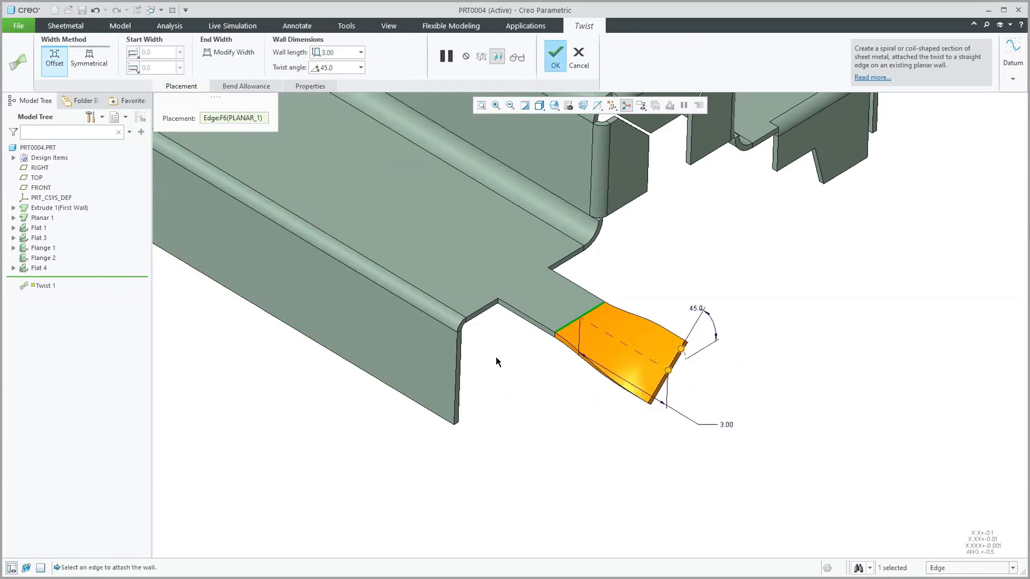
{"action": "left_click", "coordinate": [309, 66]}
{"action": "type", "text": "90"}
{"action": "key", "text": "Return"}
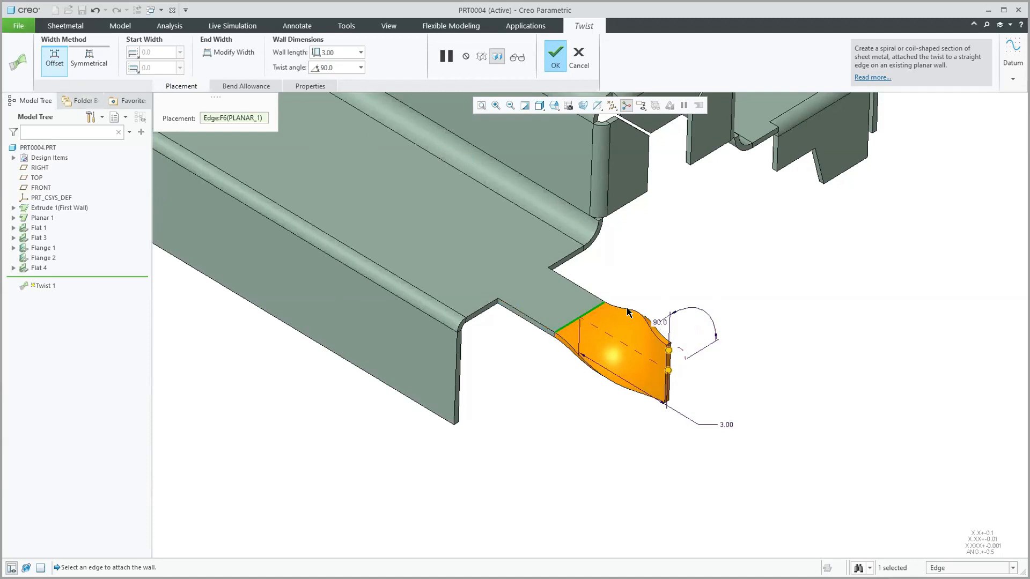
Try the Symmetrical width method with a start width of about 2.78 and return to the Offset method
{"action": "left_click", "coordinate": [88, 59]}
{"action": "mouse_move", "coordinate": [555, 334]}
{"action": "left_mouse_down"}
{"action": "mouse_move", "coordinate": [527, 345]}
{"action": "mouse_move", "coordinate": [574, 317]}
{"action": "mouse_move", "coordinate": [521, 345]}
{"action": "mouse_move", "coordinate": [561, 336]}
{"action": "mouse_move", "coordinate": [542, 348]}
{"action": "left_mouse_up"}
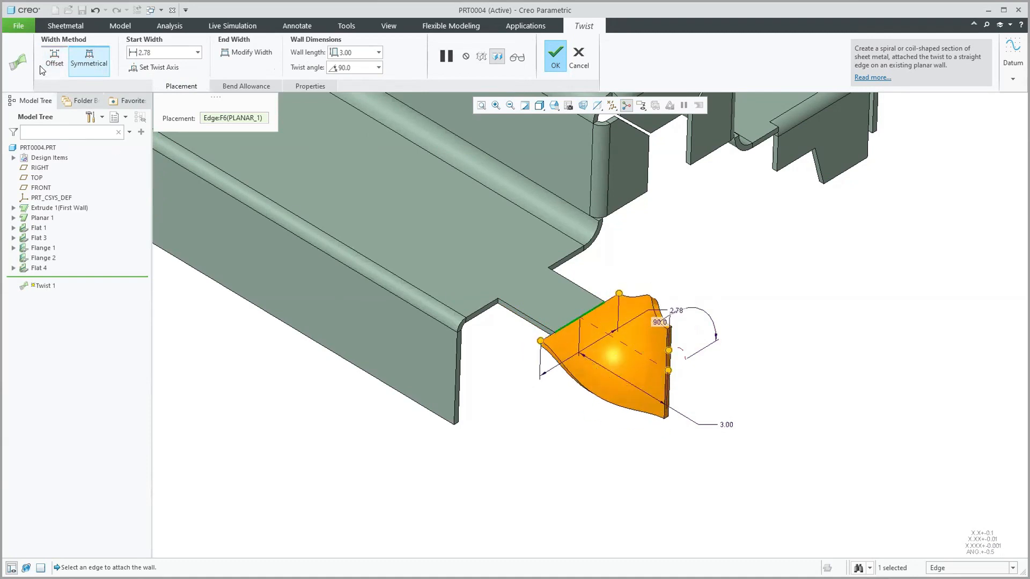
{"action": "left_click", "coordinate": [54, 57]}
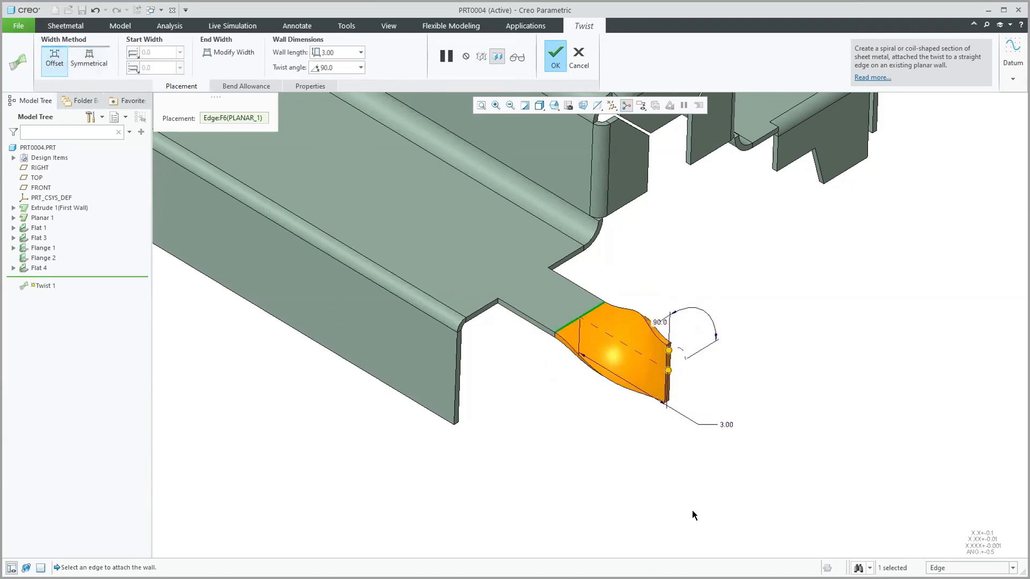
Try a modified end width of about 1.03, switch the modification off and complete the twist wall
{"action": "left_click", "coordinate": [218, 56]}
{"action": "mouse_move", "coordinate": [669, 342]}
{"action": "left_mouse_down"}
{"action": "mouse_move", "coordinate": [670, 273]}
{"action": "mouse_move", "coordinate": [674, 368]}
{"action": "mouse_move", "coordinate": [668, 358]}
{"action": "left_mouse_up"}
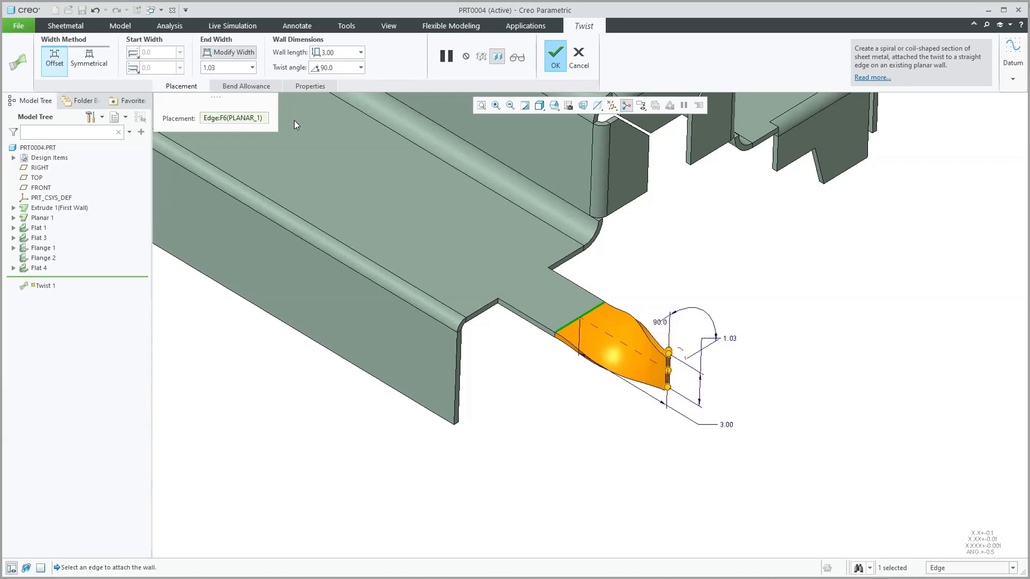
{"action": "left_click", "coordinate": [229, 52]}
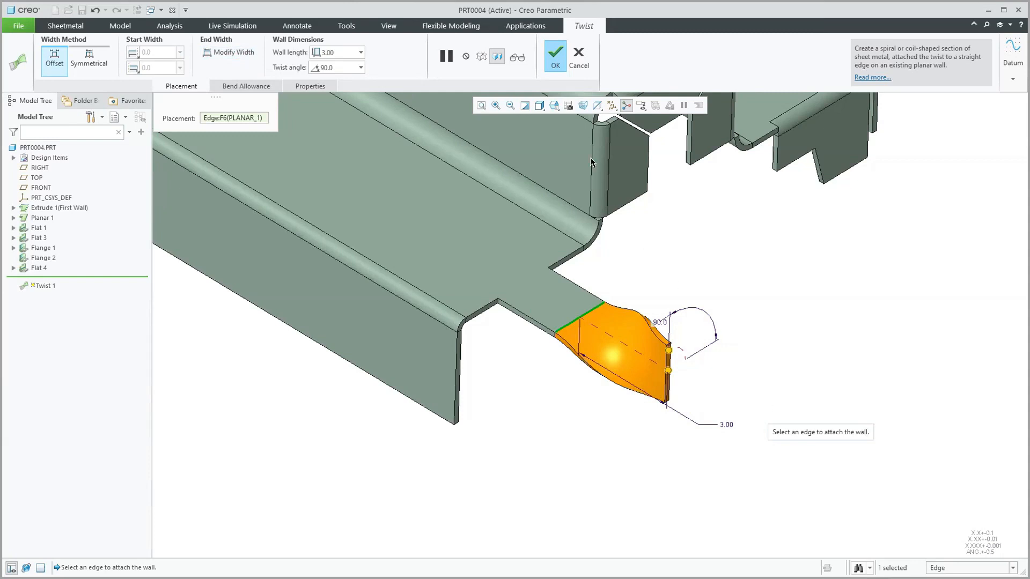
{"action": "left_click", "coordinate": [555, 57]}
{"action": "left_click", "coordinate": [790, 365]}
Start an Extend on the lower edge of the short end wall beside the seamed corner, extending it about 2.31
{"action": "scroll", "coordinate": [786, 342], "scroll_direction": "up", "scroll_amount": 1}
{"action": "middle_click_drag", "start_coordinate": [376, 349], "coordinate": [530, 450]}
{"action": "scroll", "coordinate": [456, 425], "scroll_direction": "down", "scroll_amount": 5}
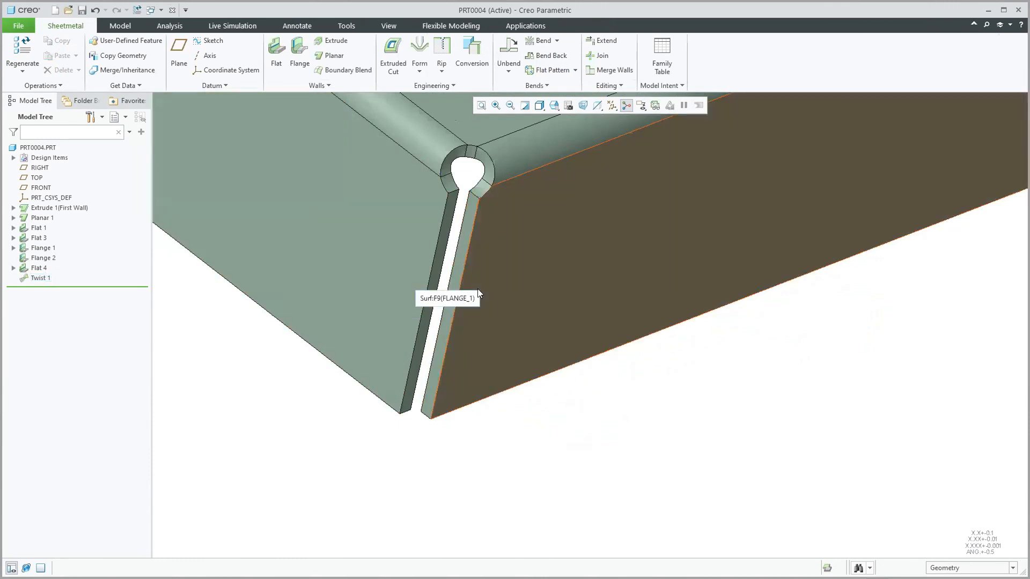
{"action": "middle_click_drag", "start_coordinate": [479, 173], "coordinate": [727, 424]}
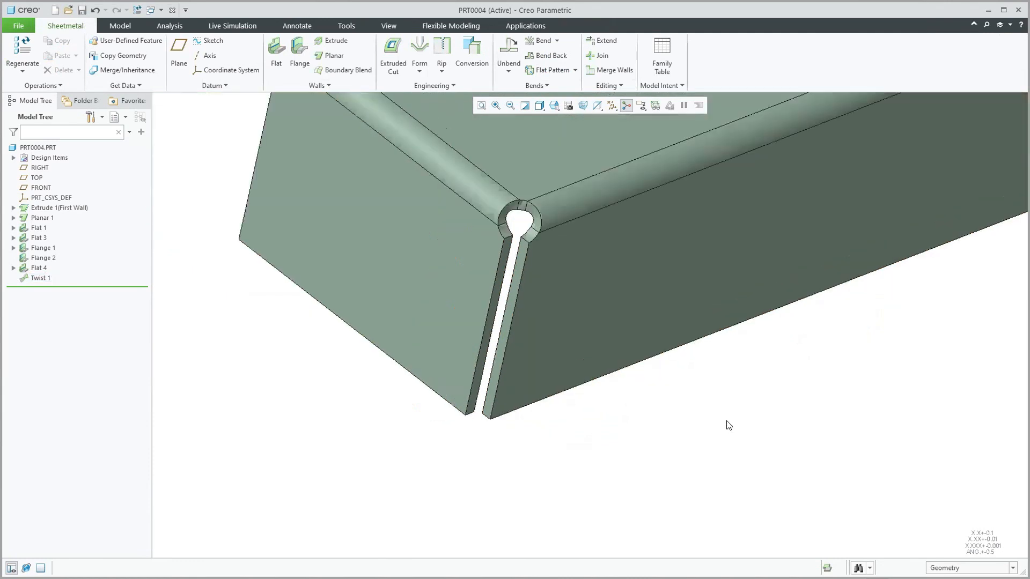
{"action": "middle_click_drag", "start_coordinate": [749, 352], "coordinate": [754, 352]}
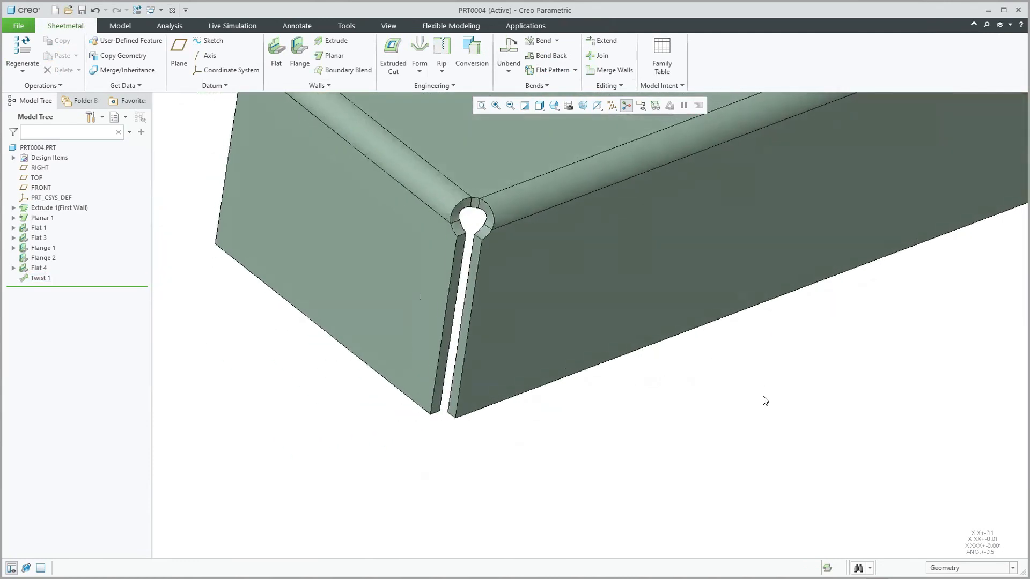
{"action": "left_click", "coordinate": [603, 42]}
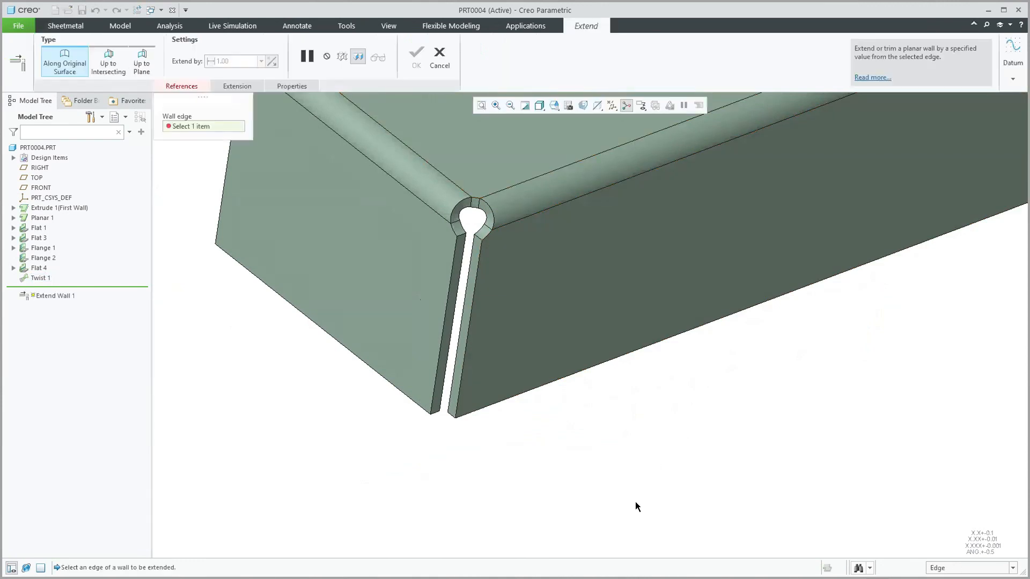
{"action": "scroll", "coordinate": [555, 506], "scroll_direction": "up", "scroll_amount": 3}
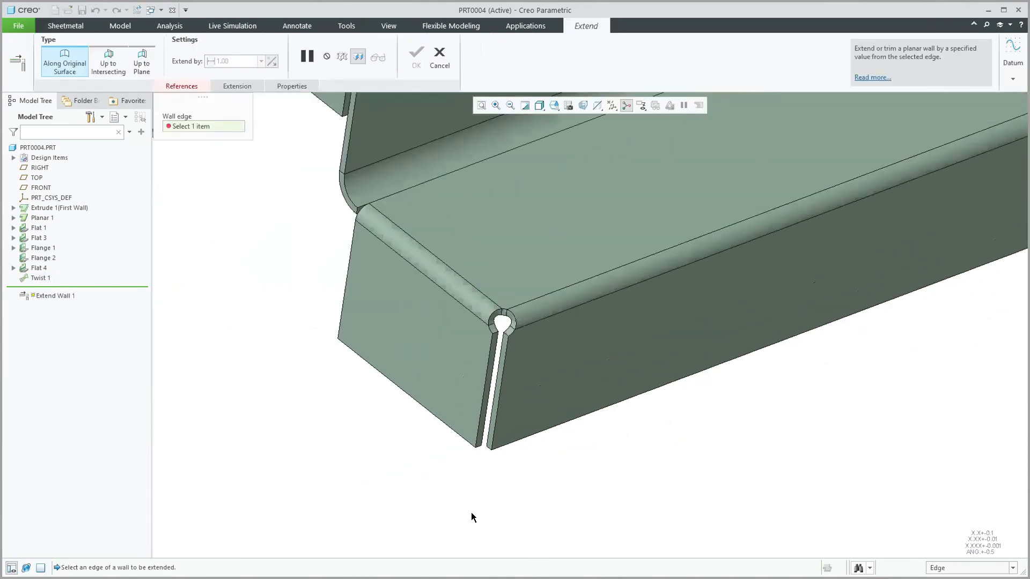
{"action": "left_click", "coordinate": [397, 391]}
{"action": "left_click_drag", "start_coordinate": [400, 432], "coordinate": [368, 506]}
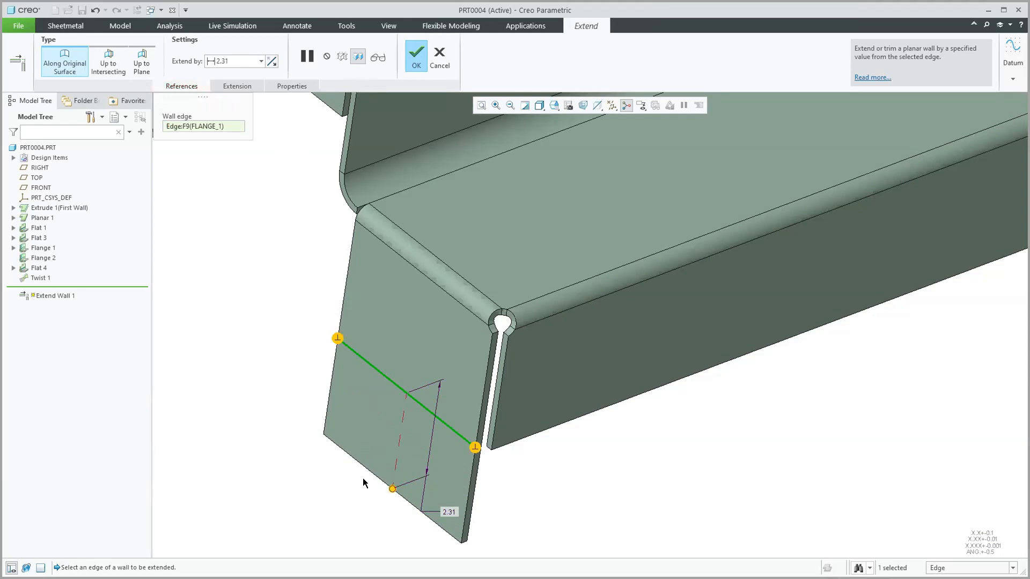
Change the extended edge to the long side wall's vertical edge at the corner gap and extend it about 2.84
{"action": "left_click", "coordinate": [498, 355]}
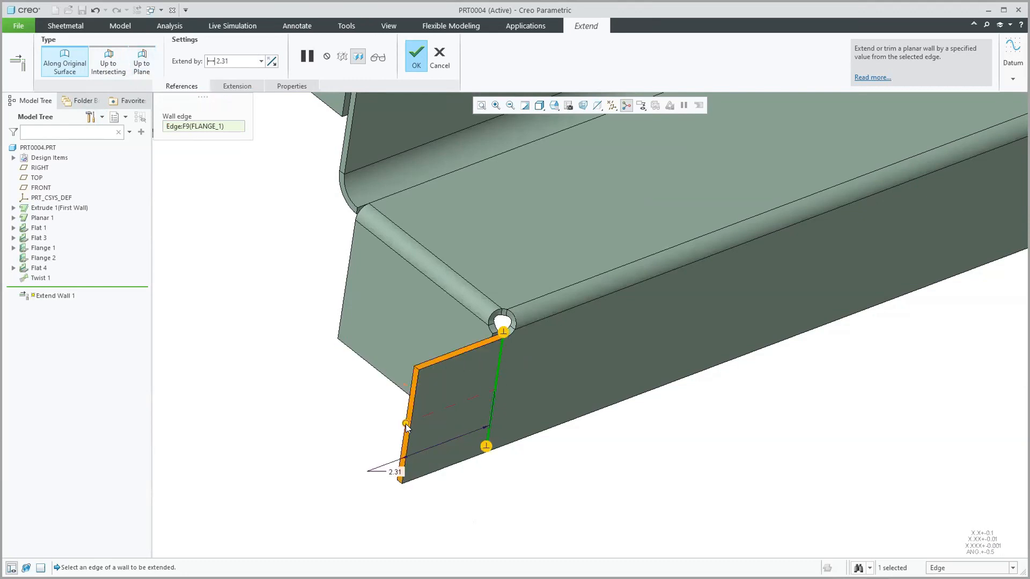
{"action": "left_click_drag", "start_coordinate": [382, 426], "coordinate": [381, 426]}
{"action": "middle_click_drag", "start_coordinate": [674, 422], "coordinate": [673, 423]}
{"action": "scroll", "coordinate": [706, 437], "scroll_direction": "up", "scroll_amount": 2}
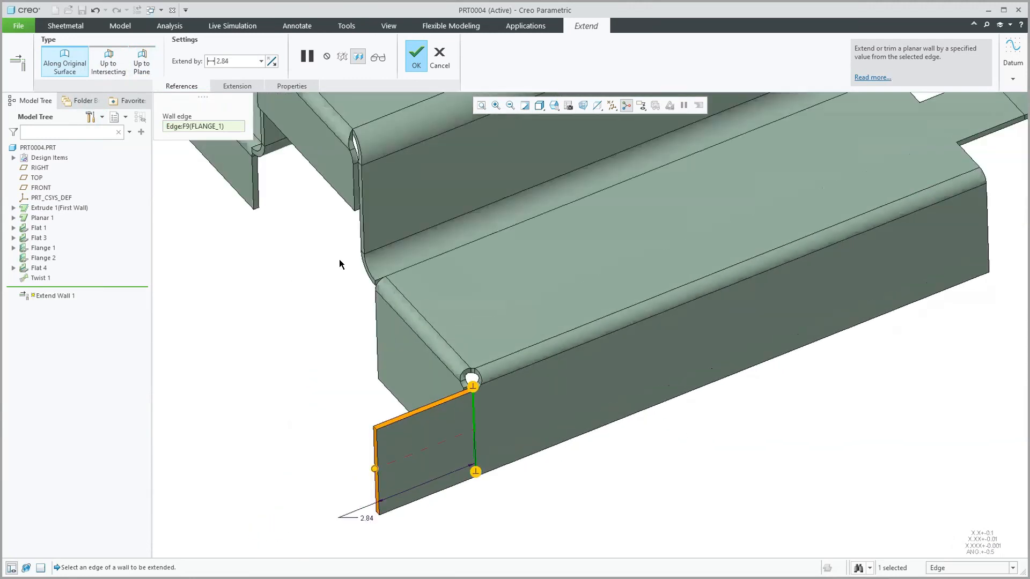
Try Along Boundary Edge for the Side 1 extension and reduce the extension to about 0.28
{"action": "left_click", "coordinate": [230, 80]}
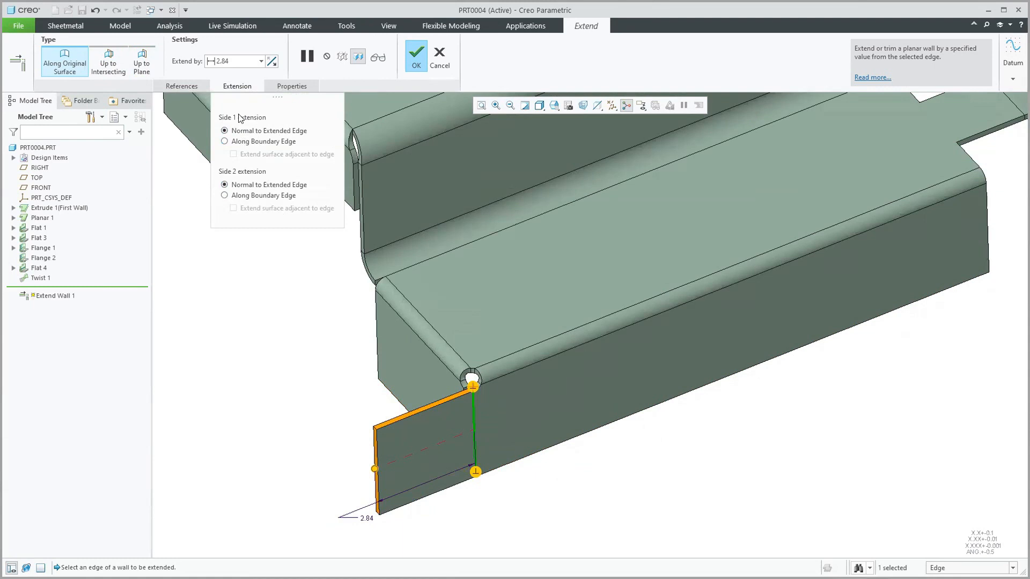
{"action": "left_click", "coordinate": [252, 143]}
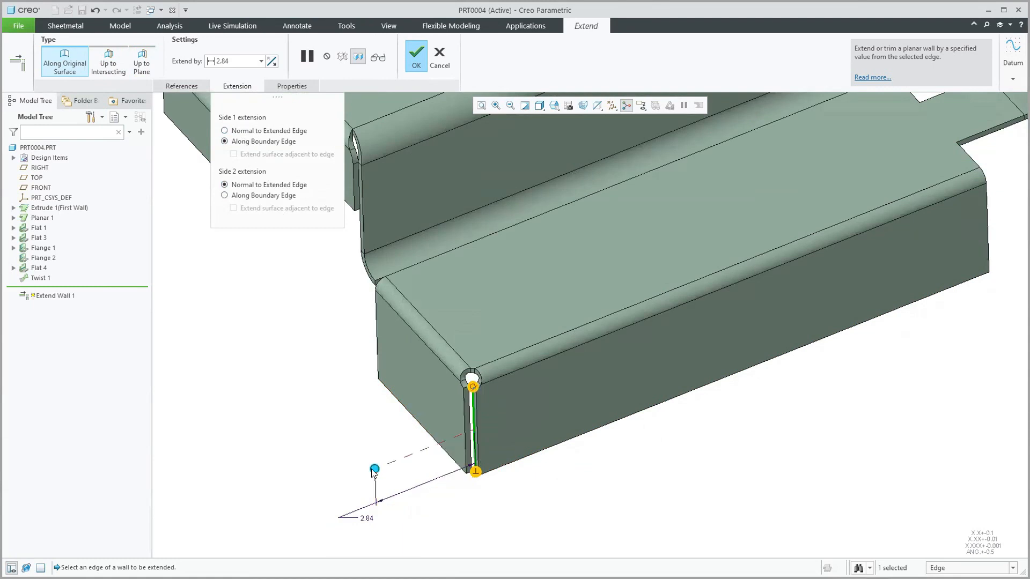
{"action": "left_click_drag", "start_coordinate": [374, 471], "coordinate": [463, 436]}
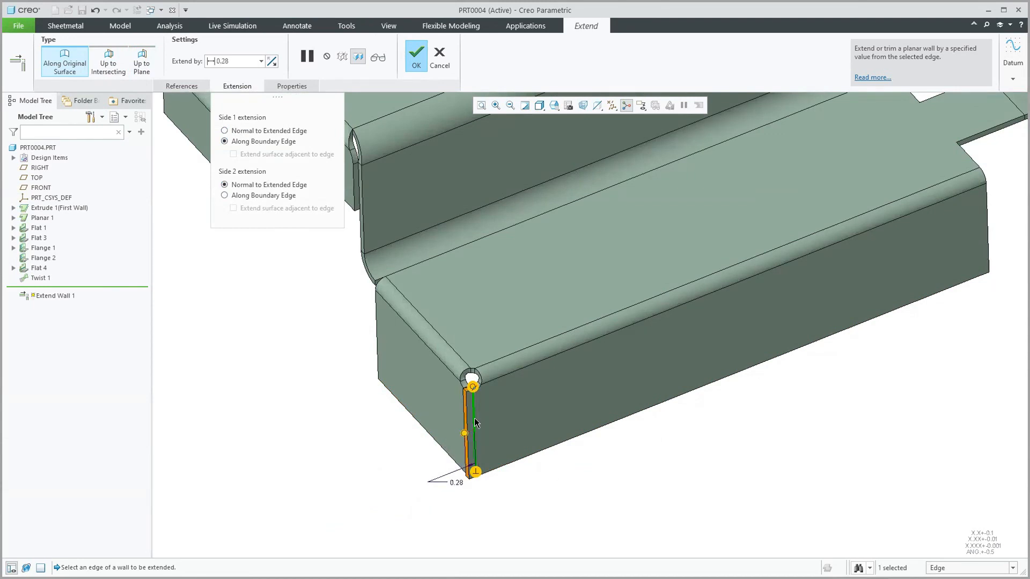
{"action": "scroll", "coordinate": [474, 423], "scroll_direction": "up", "scroll_amount": 5}
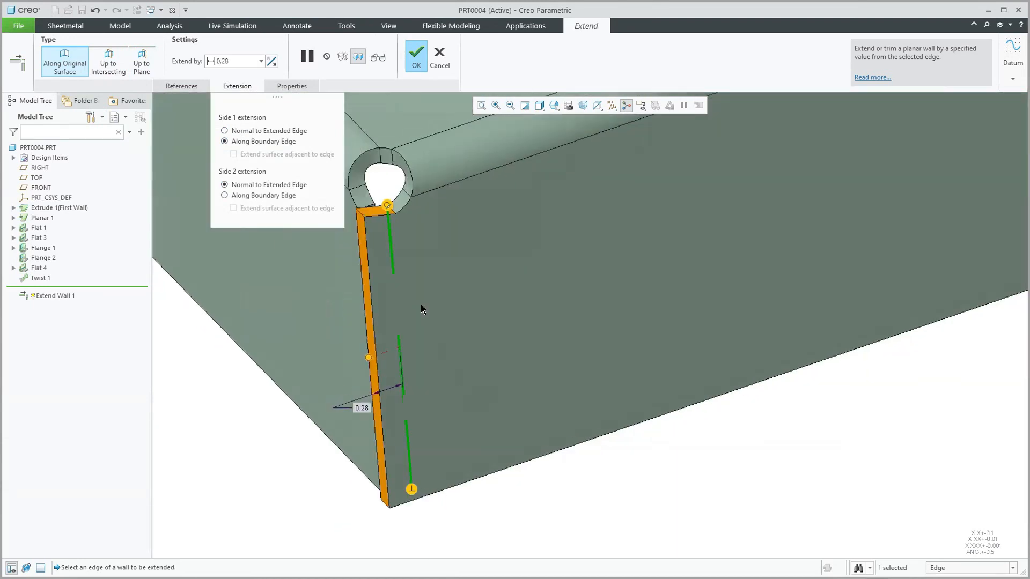
{"action": "mouse_move", "coordinate": [368, 360]}
{"action": "left_mouse_down"}
{"action": "mouse_move", "coordinate": [360, 362]}
{"action": "mouse_move", "coordinate": [368, 358]}
{"action": "left_mouse_up"}
Return the Side 1 extension to Normal to Extended Edge and lengthen the extension to about 1.16
{"action": "left_click", "coordinate": [249, 132]}
{"action": "left_click_drag", "start_coordinate": [369, 358], "coordinate": [272, 392]}
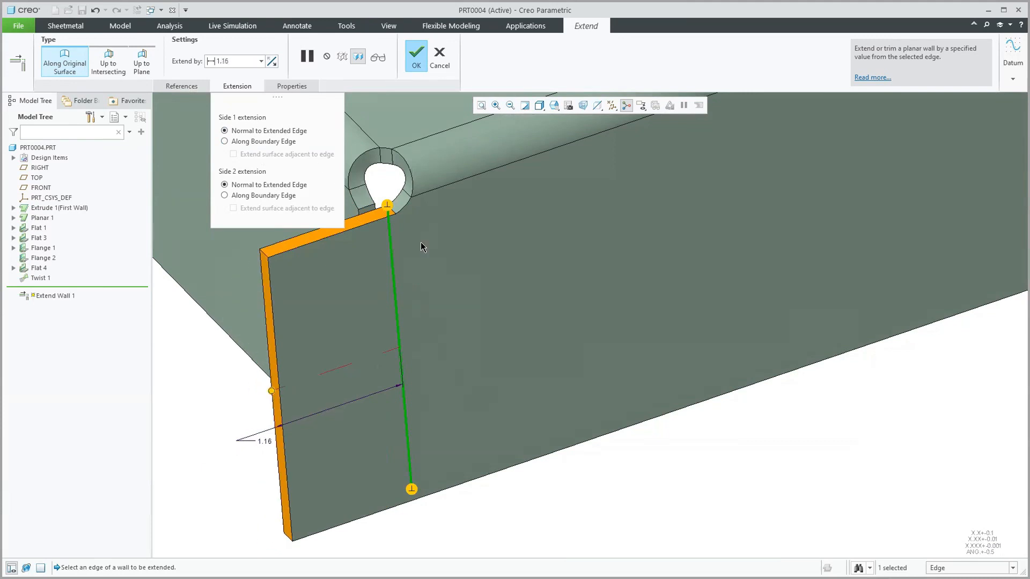
{"action": "scroll", "coordinate": [827, 407], "scroll_direction": "down", "scroll_amount": 3}
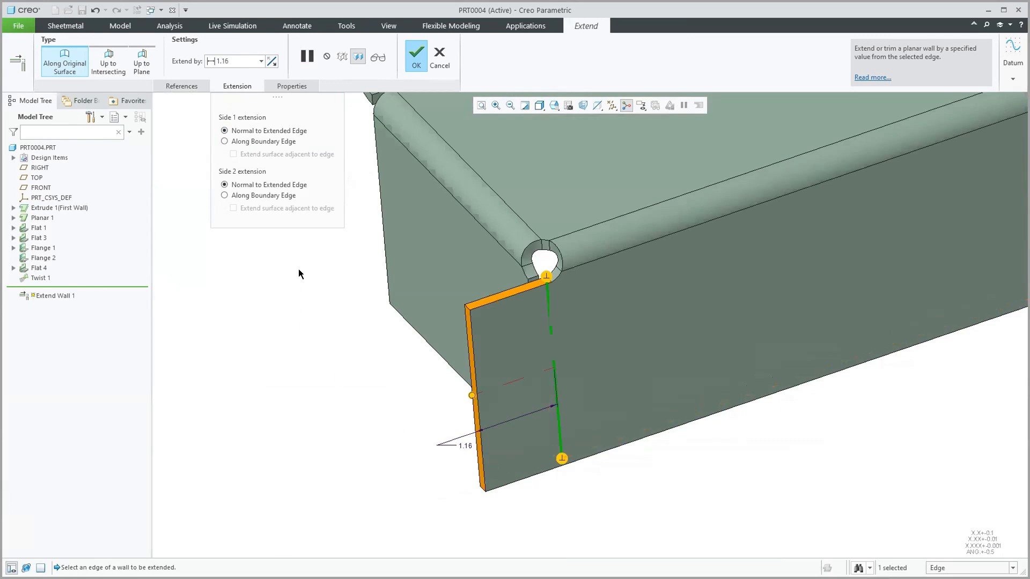
Switch the extension type to Up to Plane and use the short end wall's outer face as the reference plane
{"action": "left_click", "coordinate": [141, 59]}
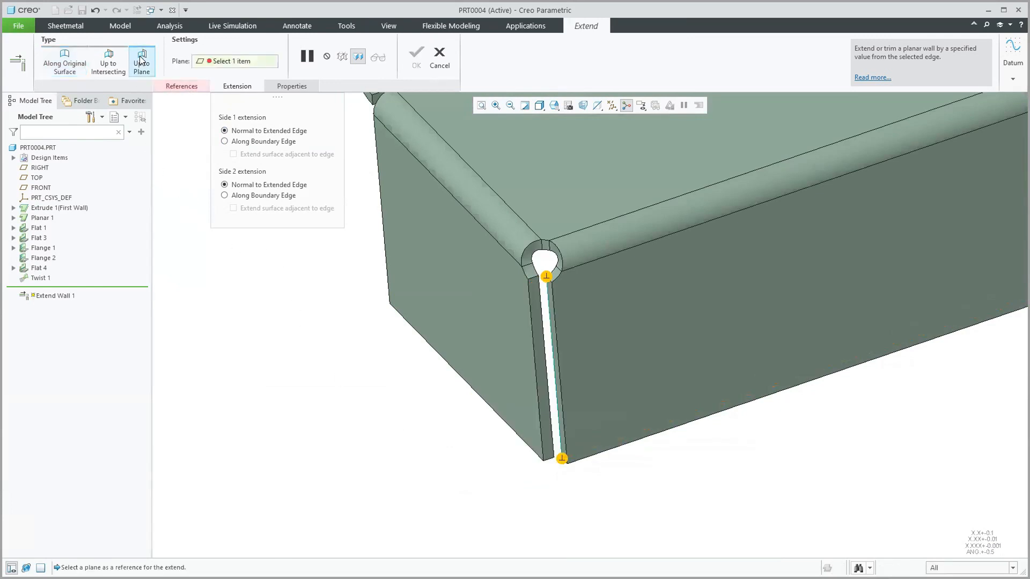
{"action": "left_click", "coordinate": [506, 298]}
{"action": "middle_click_drag", "start_coordinate": [305, 366], "coordinate": [339, 359]}
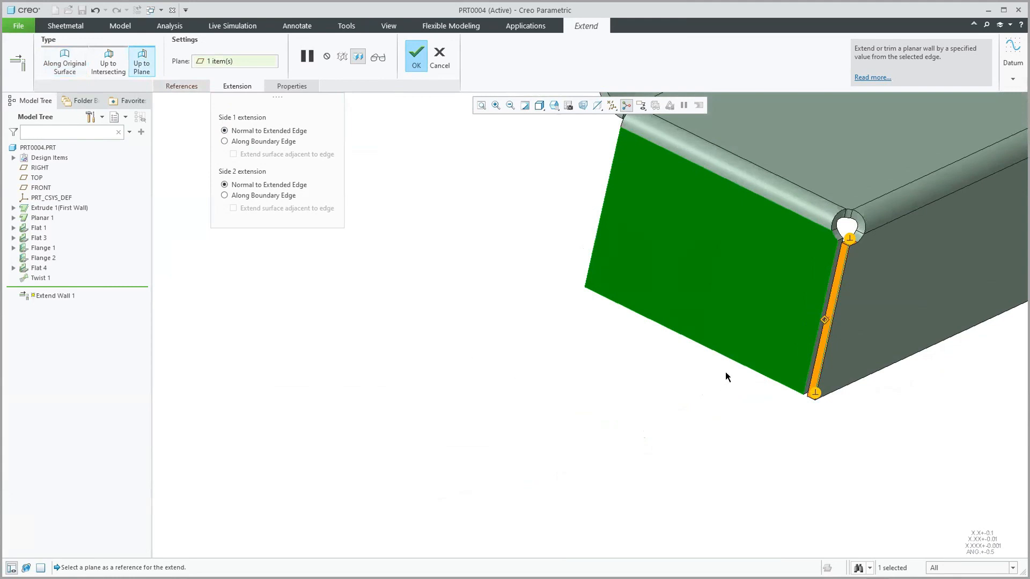
Complete the long side wall's extension up to the short end wall's outer face and inspect the remaining corner gap
{"action": "left_click", "coordinate": [418, 61]}
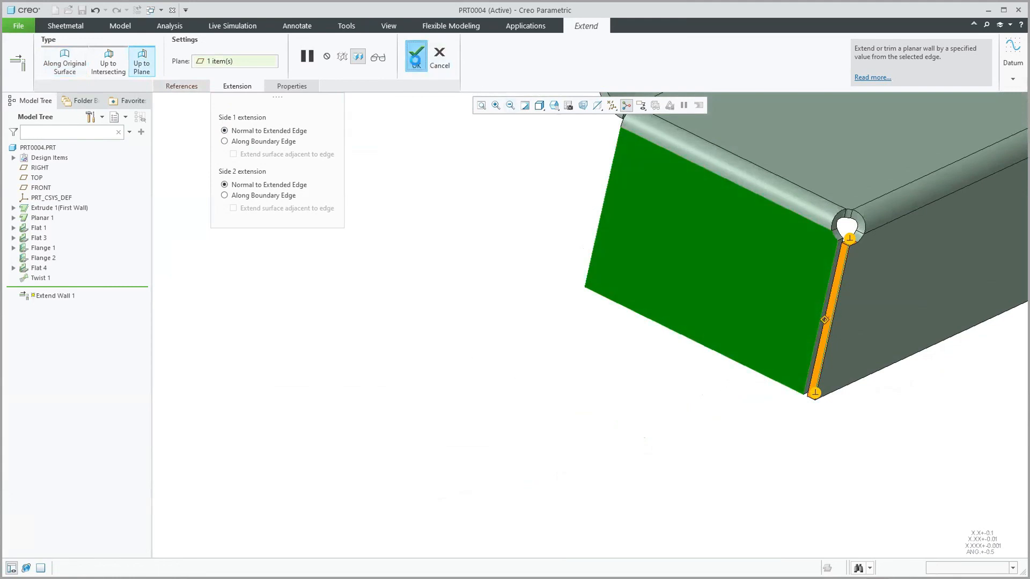
{"action": "left_click", "coordinate": [633, 384]}
{"action": "scroll", "coordinate": [631, 383], "scroll_direction": "down", "scroll_amount": 2}
{"action": "scroll", "coordinate": [626, 375], "scroll_direction": "up", "scroll_amount": 1}
{"action": "mouse_move", "coordinate": [680, 339]}
{"action": "middle_mouse_down"}
{"action": "mouse_move", "coordinate": [591, 362]}
{"action": "mouse_move", "coordinate": [666, 338]}
{"action": "middle_mouse_up"}
{"action": "scroll", "coordinate": [677, 356], "scroll_direction": "up", "scroll_amount": 1}
{"action": "middle_click_drag", "start_coordinate": [756, 321], "coordinate": [692, 333], "text": "shift"}
{"action": "scroll", "coordinate": [691, 334], "scroll_direction": "down", "scroll_amount": 2}
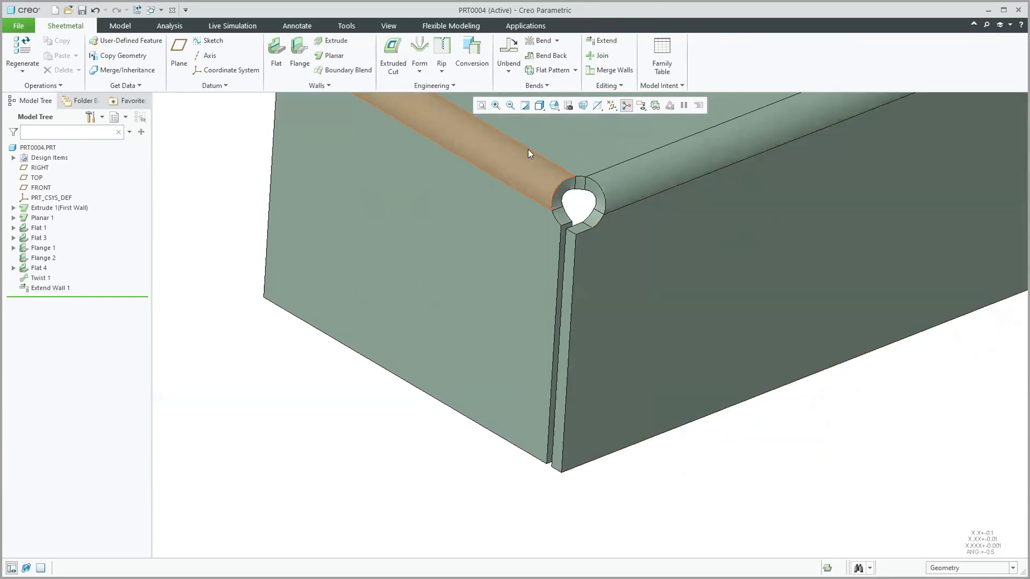
Extend the short end wall's vertical edge at the corner gap Up to Plane, using the long side wall's outer face as reference
{"action": "left_click", "coordinate": [601, 42]}
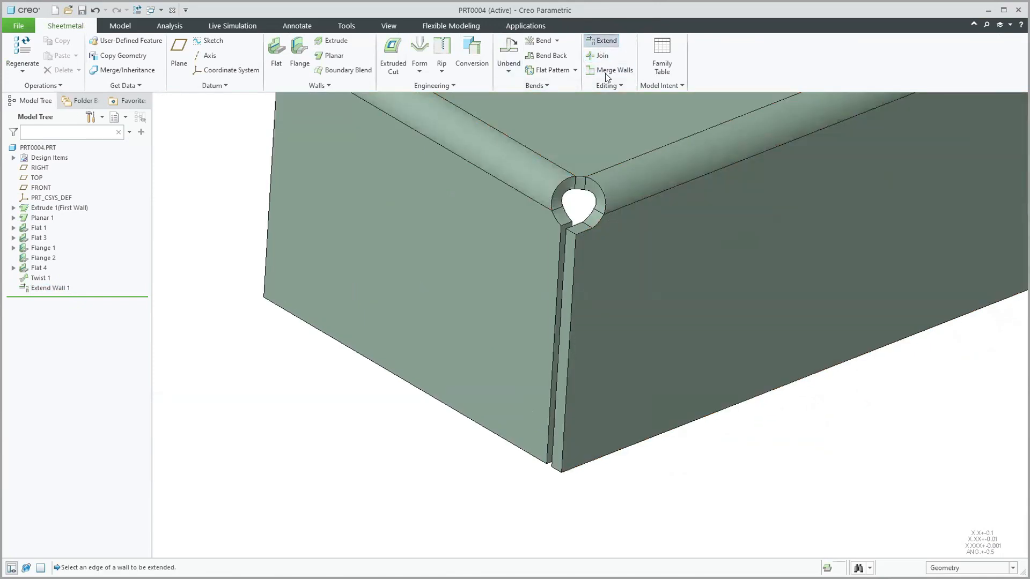
{"action": "left_click", "coordinate": [556, 275]}
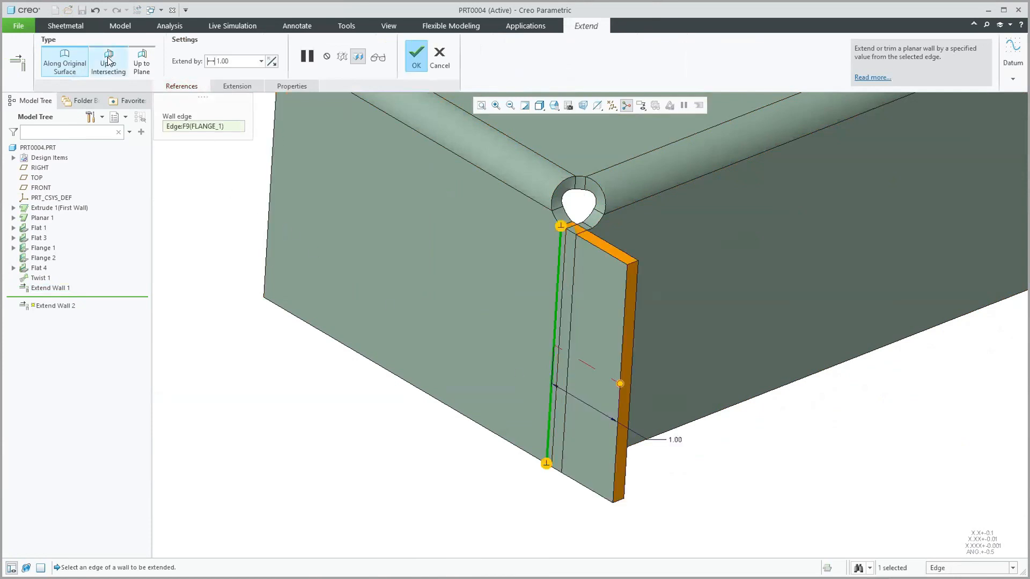
{"action": "left_click", "coordinate": [141, 61]}
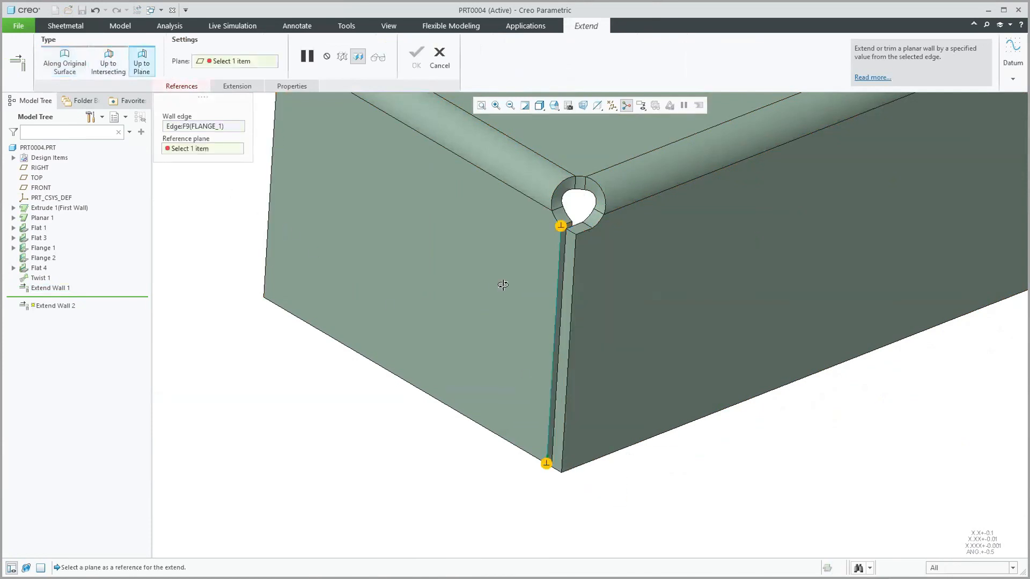
{"action": "middle_click_drag", "start_coordinate": [501, 288], "coordinate": [516, 301]}
{"action": "middle_click_drag", "start_coordinate": [457, 234], "coordinate": [570, 452]}
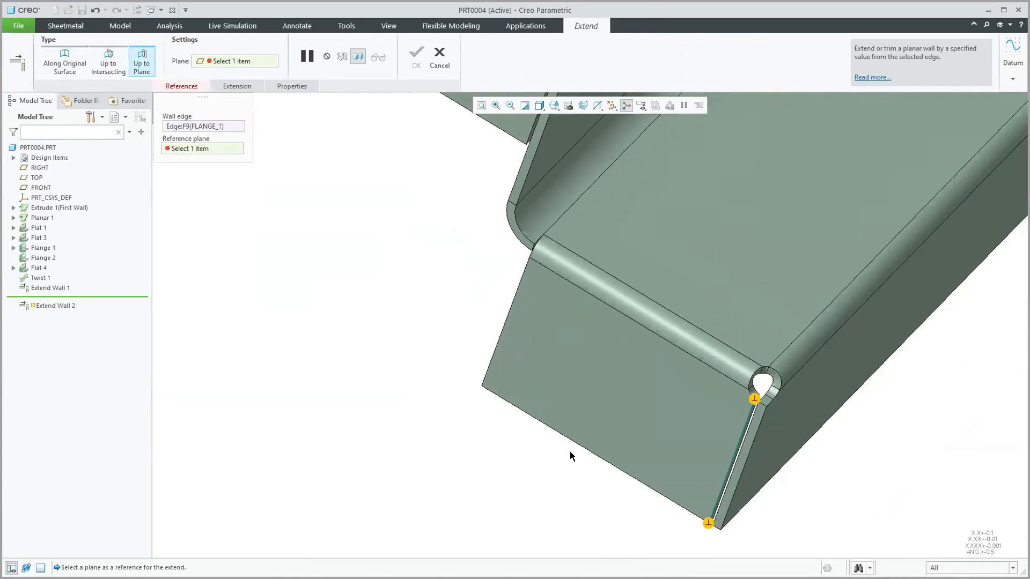
{"action": "right_click", "coordinate": [765, 445]}
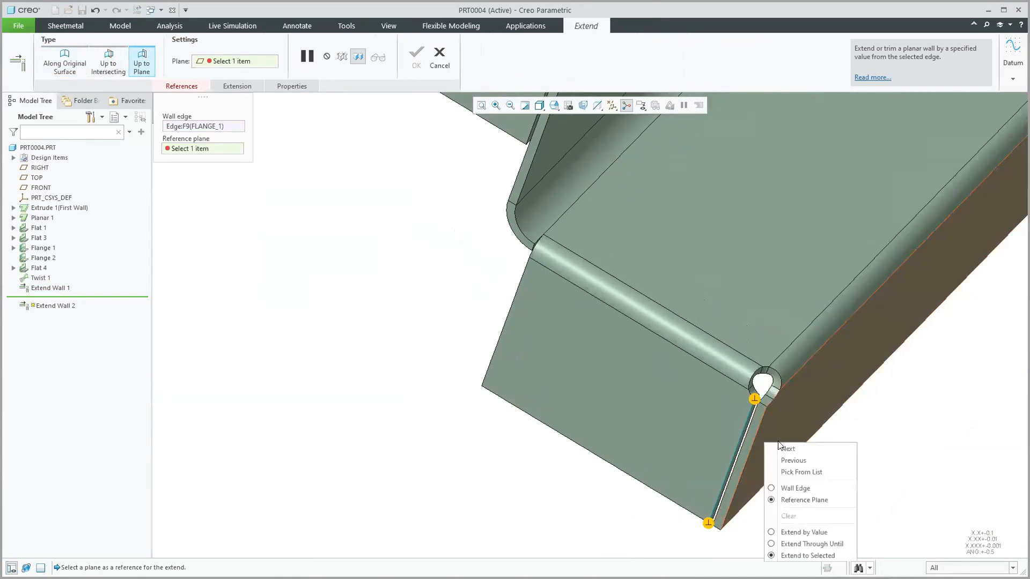
{"action": "left_click", "coordinate": [800, 475]}
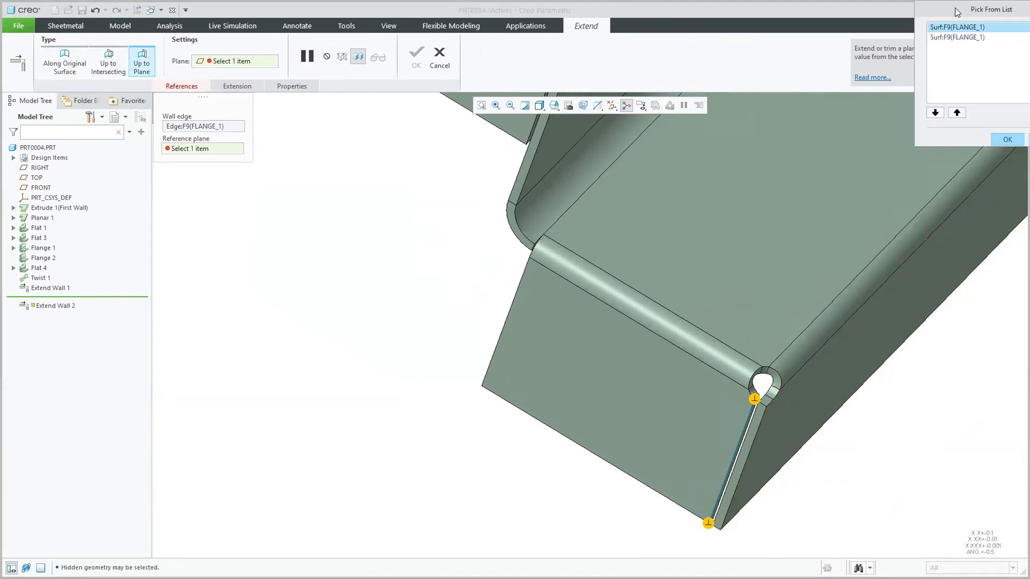
{"action": "left_click_drag", "start_coordinate": [957, 11], "coordinate": [796, 34]}
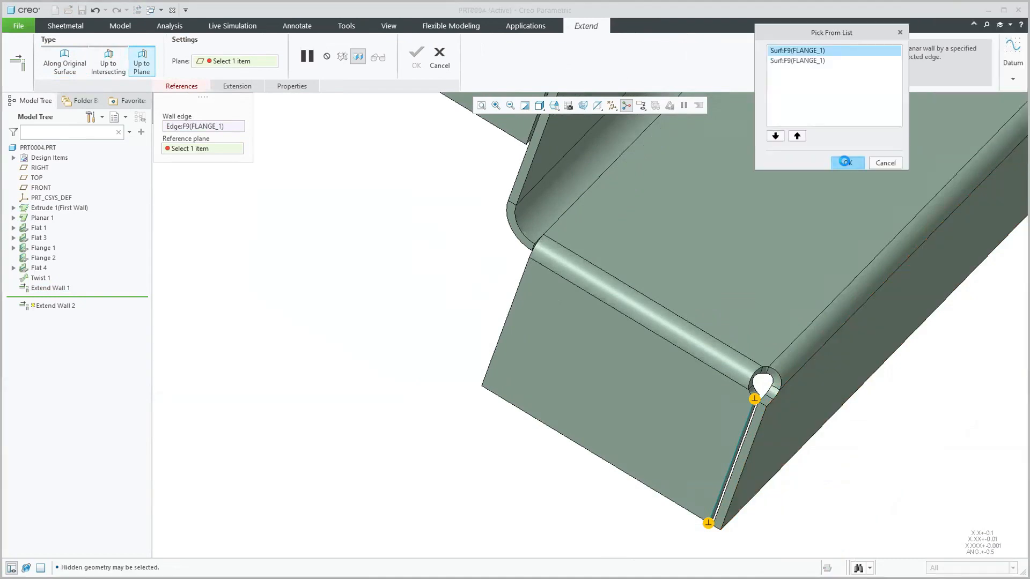
{"action": "left_click", "coordinate": [846, 164]}
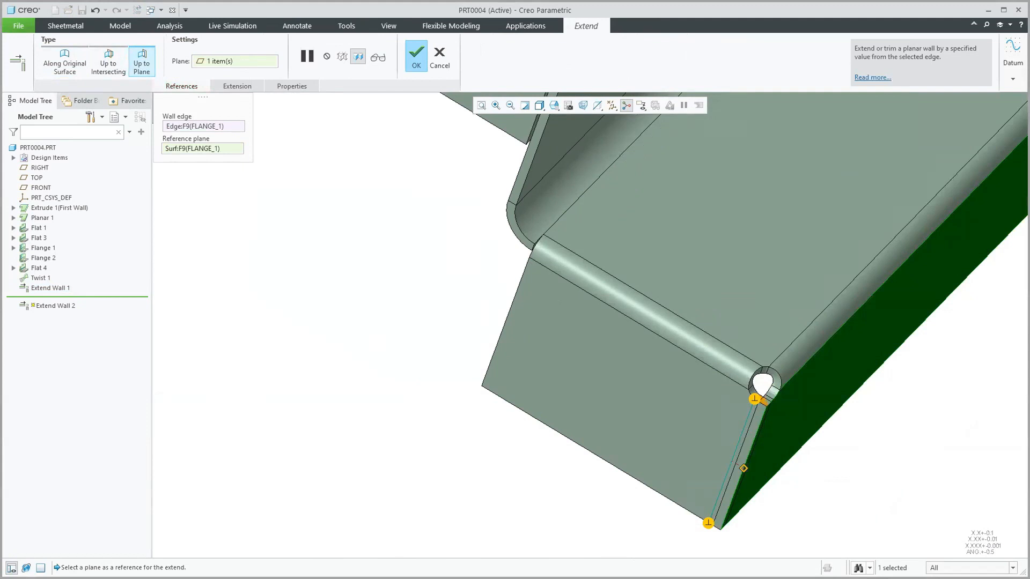
{"action": "left_click", "coordinate": [413, 56]}
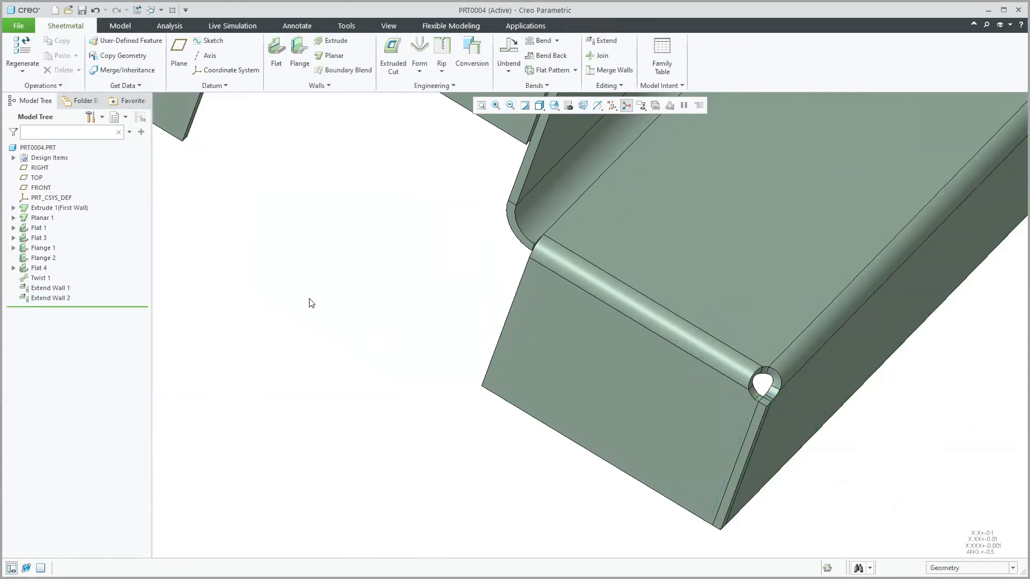
Review the Flat wall's shape, bend position and miter cut settings in the default view, and exit without creating a wall
{"action": "scroll", "coordinate": [292, 397], "scroll_direction": "down", "scroll_amount": 5}
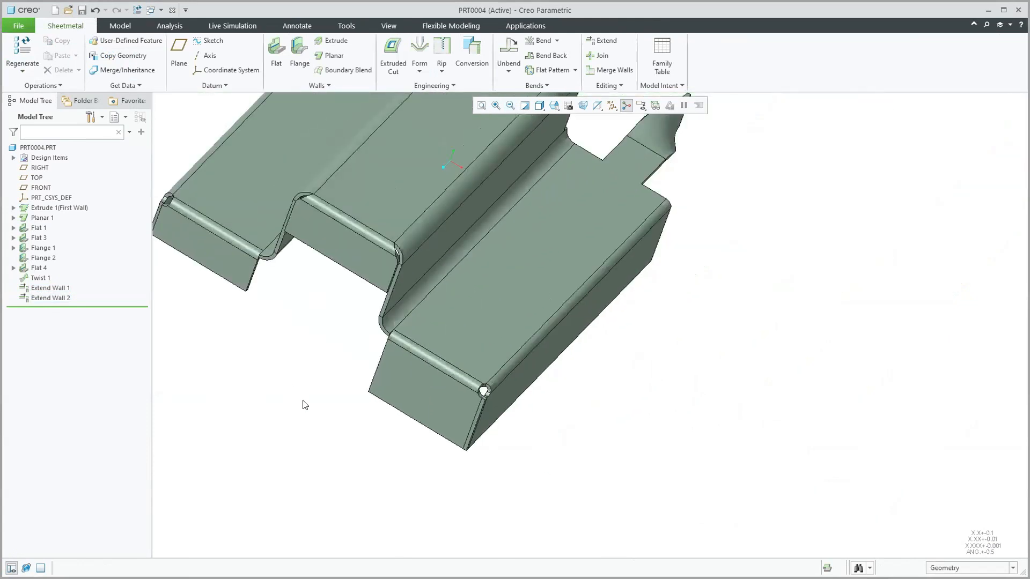
{"action": "key", "text": "ctrl+d"}
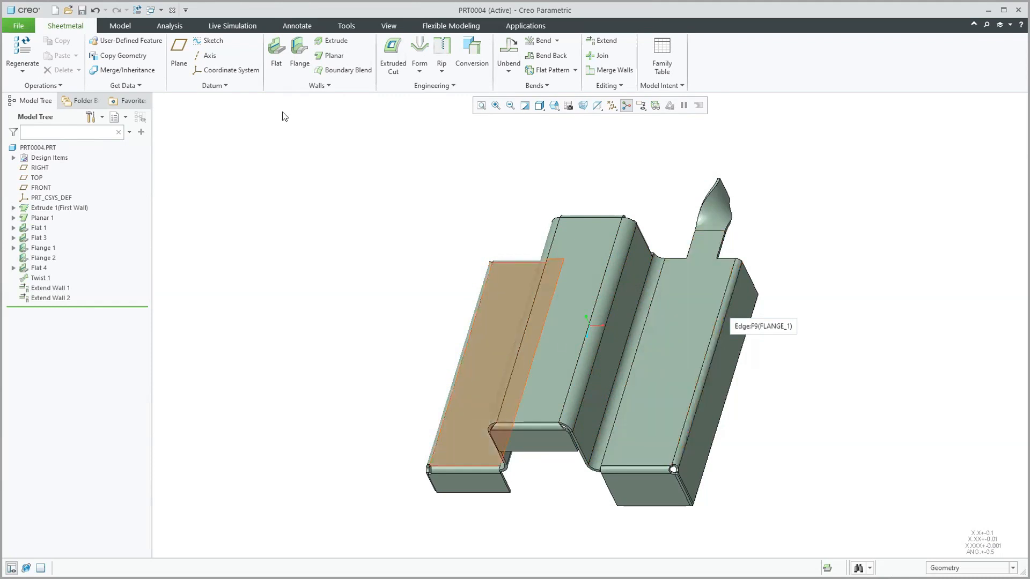
{"action": "left_click", "coordinate": [274, 52]}
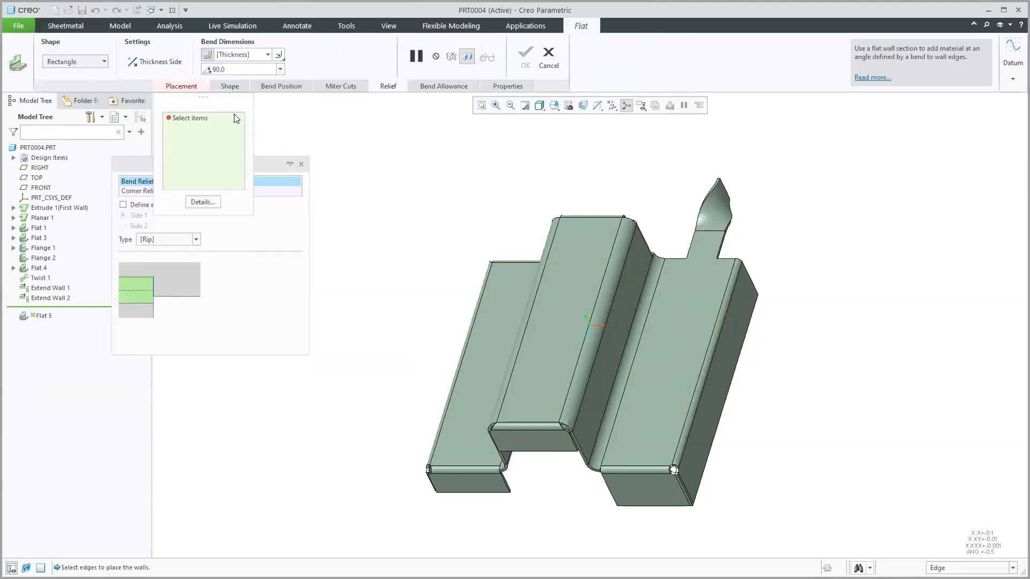
{"action": "left_click", "coordinate": [228, 90]}
{"action": "left_click", "coordinate": [281, 89]}
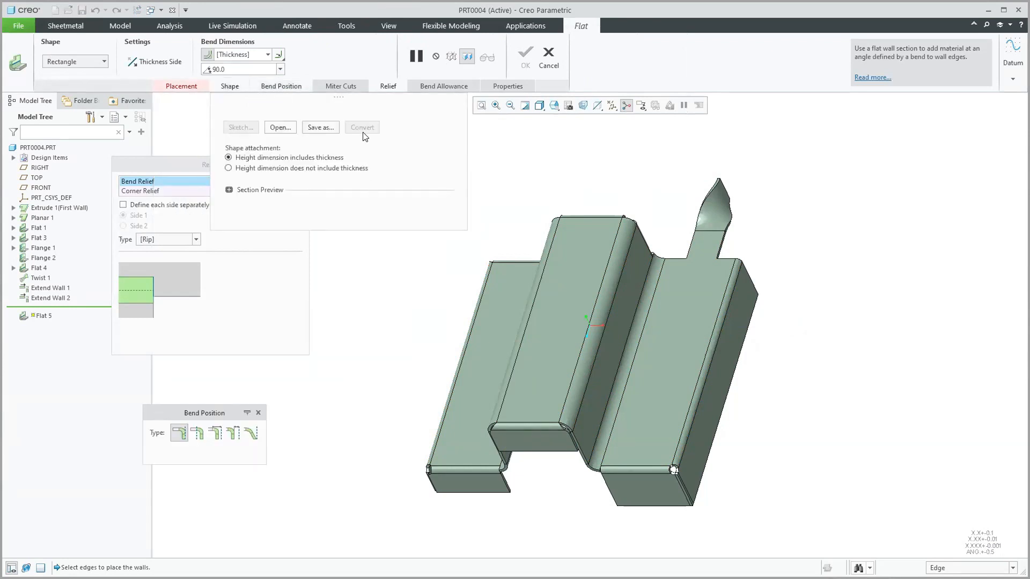
{"action": "left_click", "coordinate": [343, 87]}
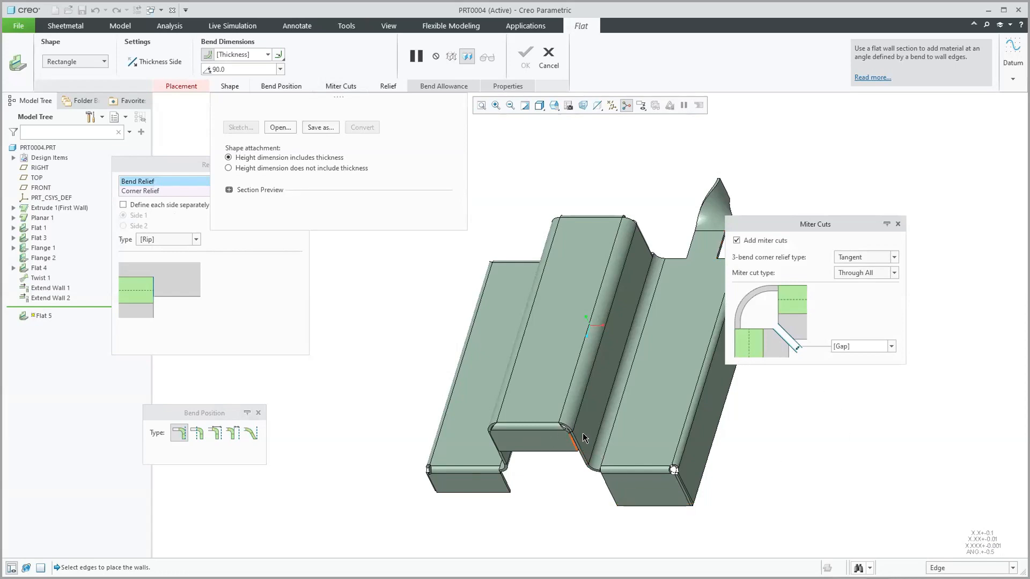
{"action": "left_click", "coordinate": [898, 224]}
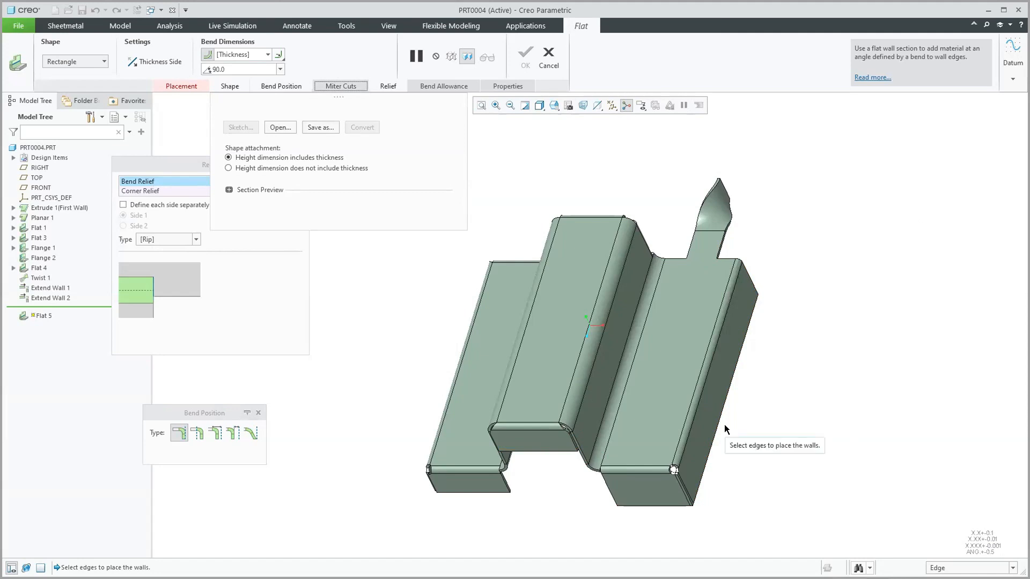
{"action": "left_click", "coordinate": [548, 56]}
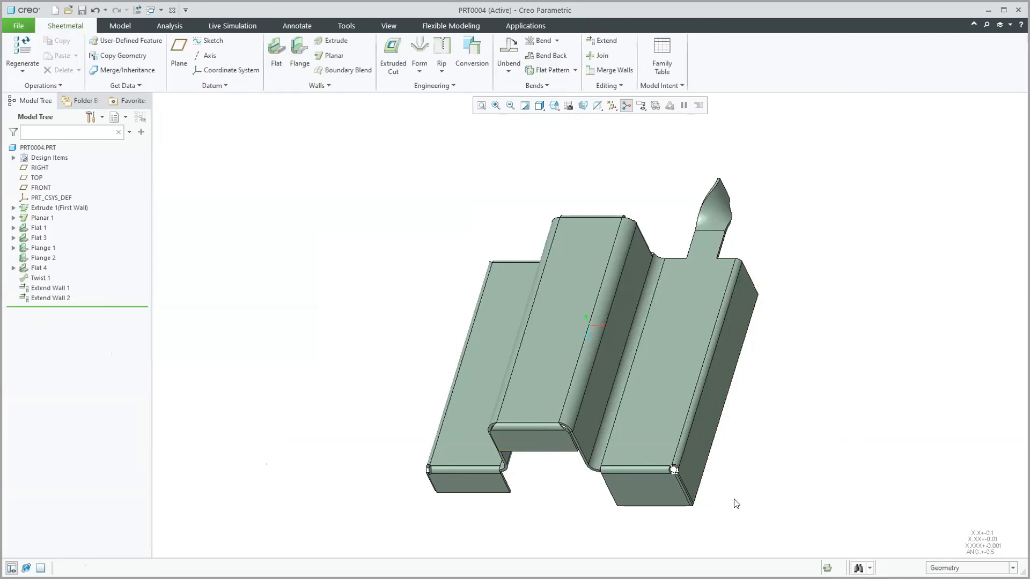